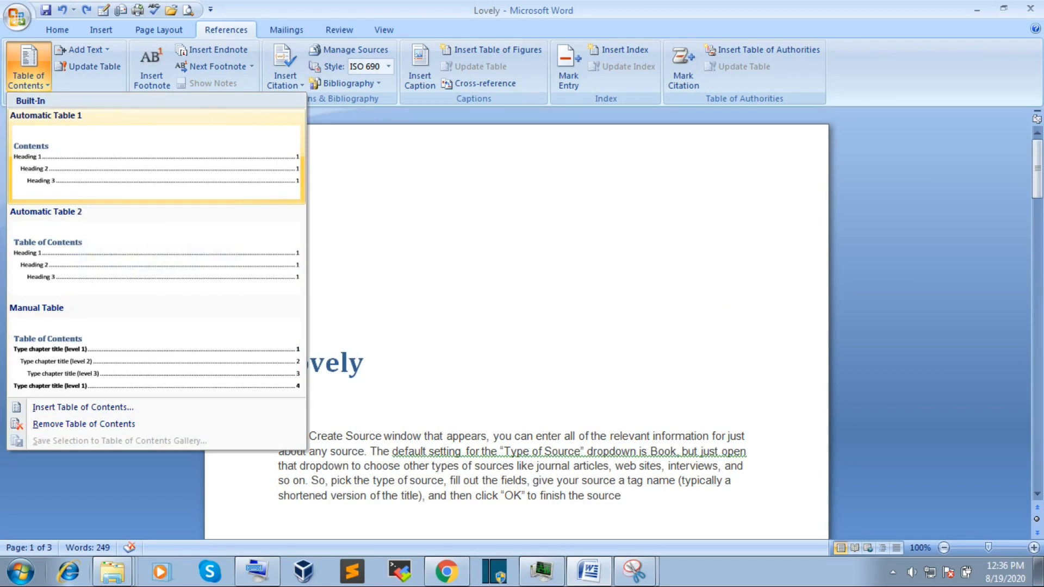
- Insert a table of contents in the Automatic Table 1 style above the Lovely heading
left_click(156, 158)
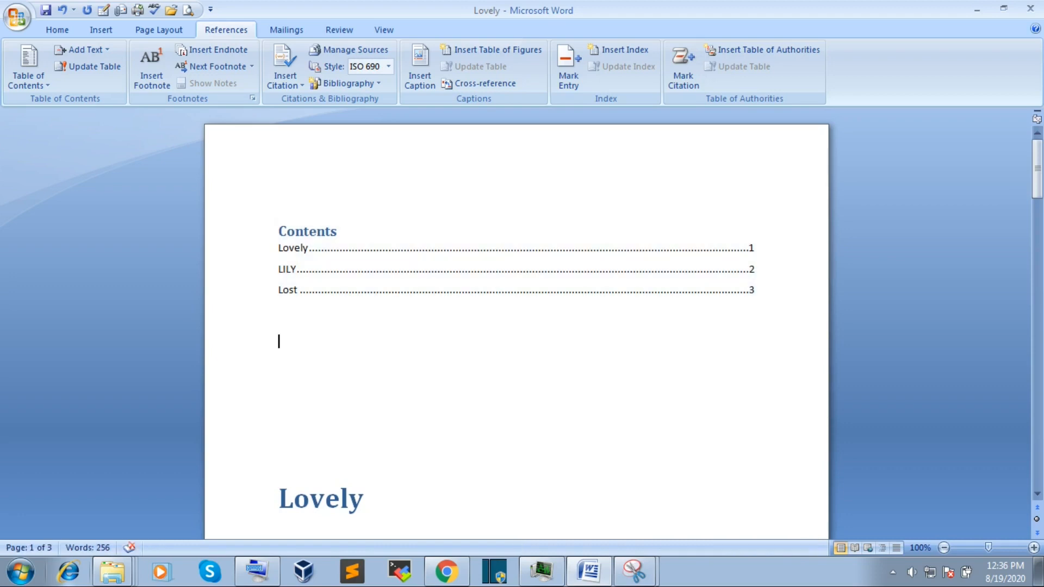
- Move the LILY heading from page two to page one, two lines below the paragraph under the Lovely heading
left_click_drag(1037, 174, 1037, 271)
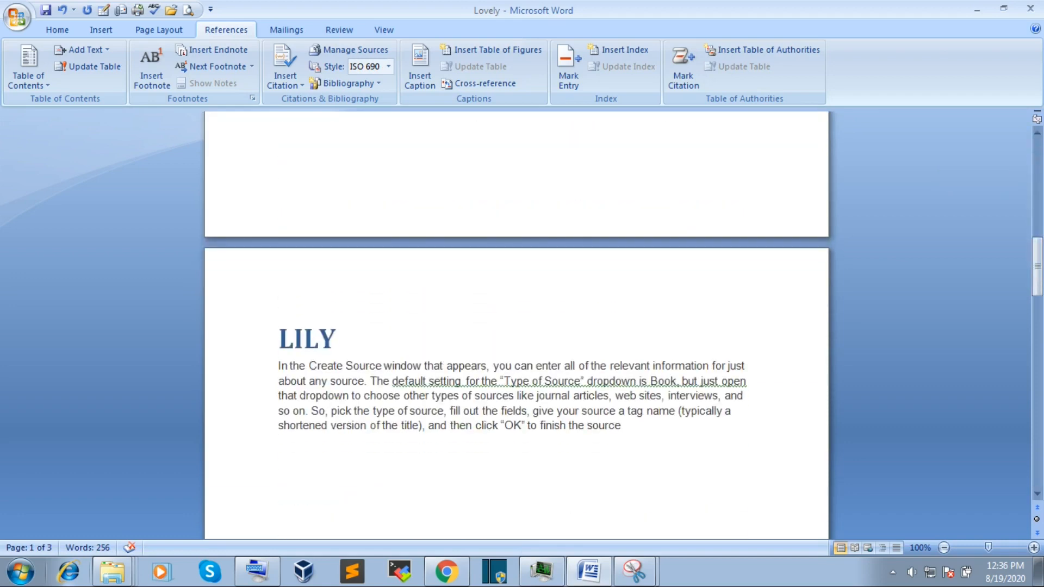
left_click_drag(338, 339, 279, 340)
key("ctrl+c")
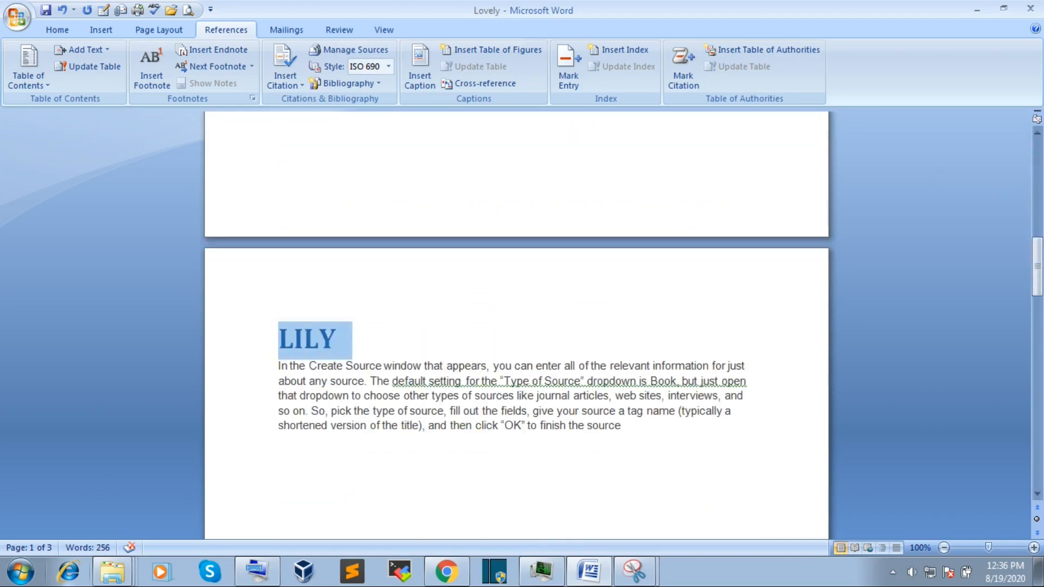
key("Delete")
left_click_drag(1037, 272, 1037, 232)
left_click(621, 217)
key("Return")
key("Return")
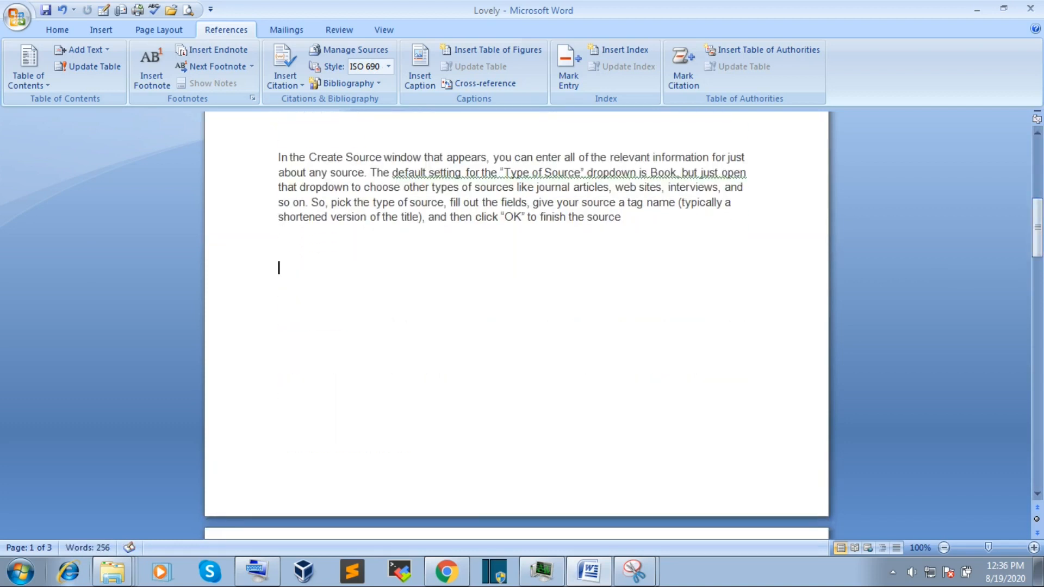
key("ctrl+v")
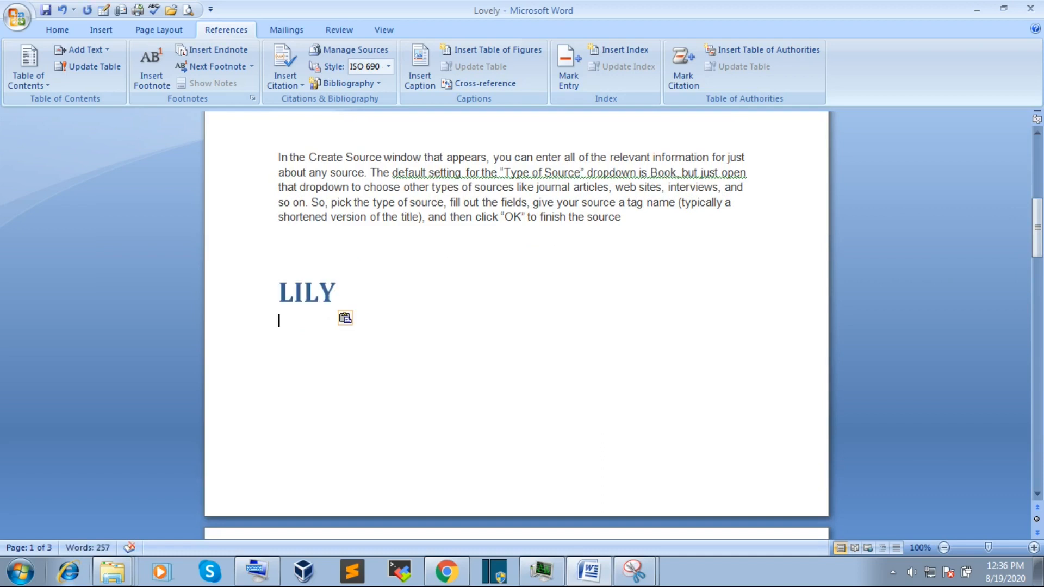
- Update the entire table of contents, not just its page numbers
left_click_drag(1037, 228, 1037, 169)
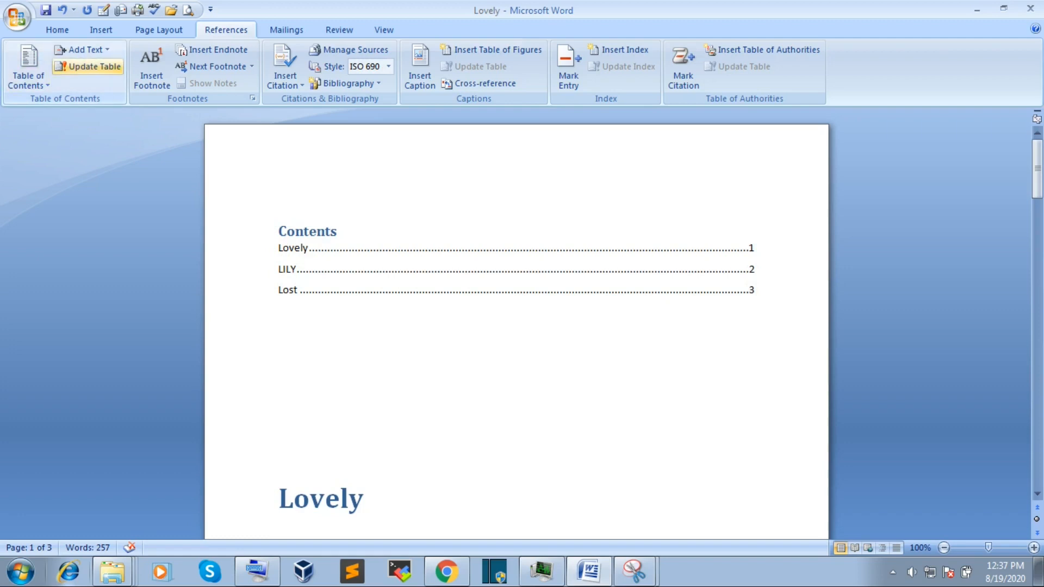
left_click(88, 66)
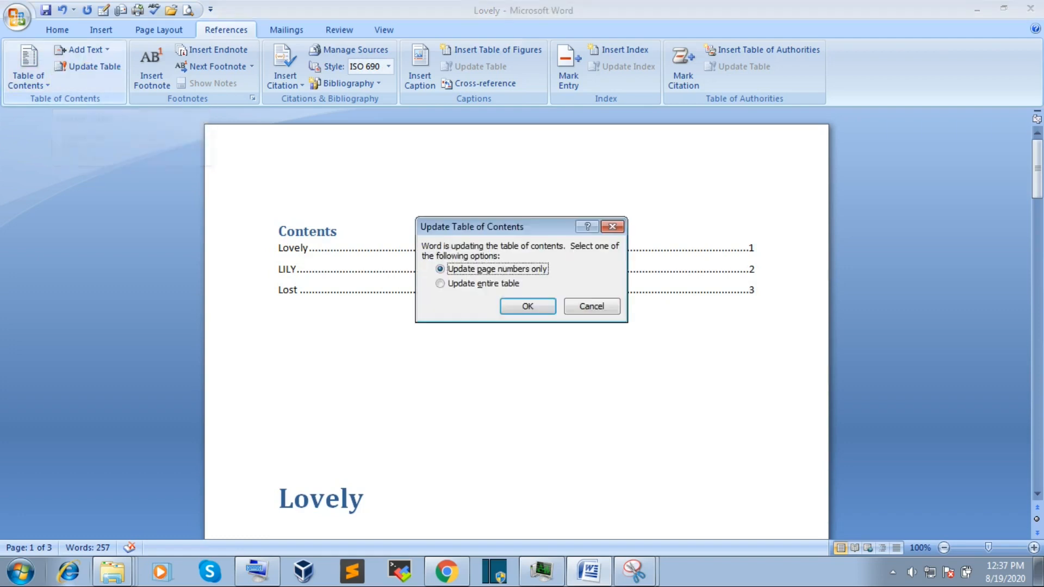
key("Down")
key("Tab")
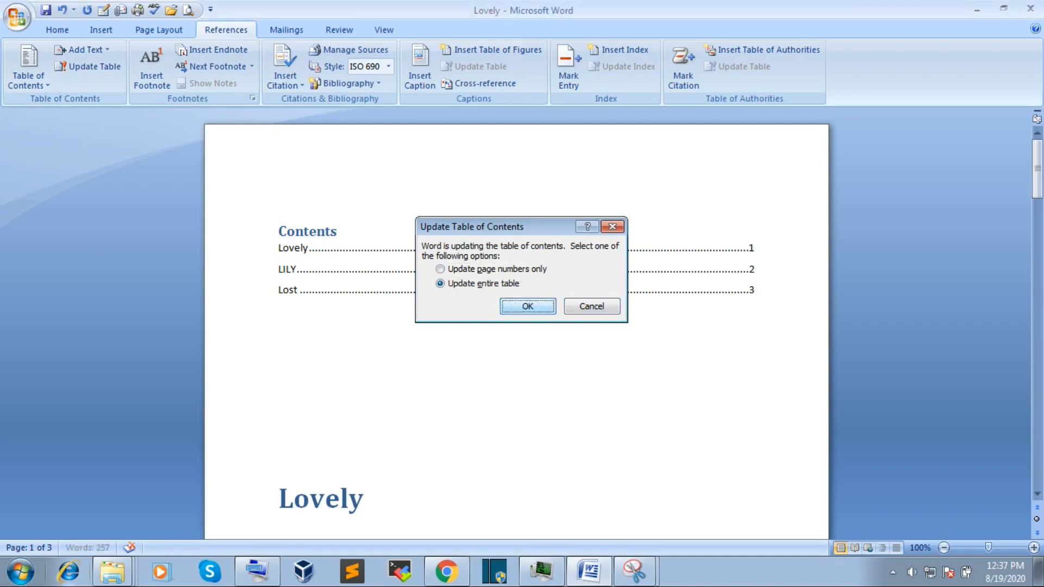
key("Return")
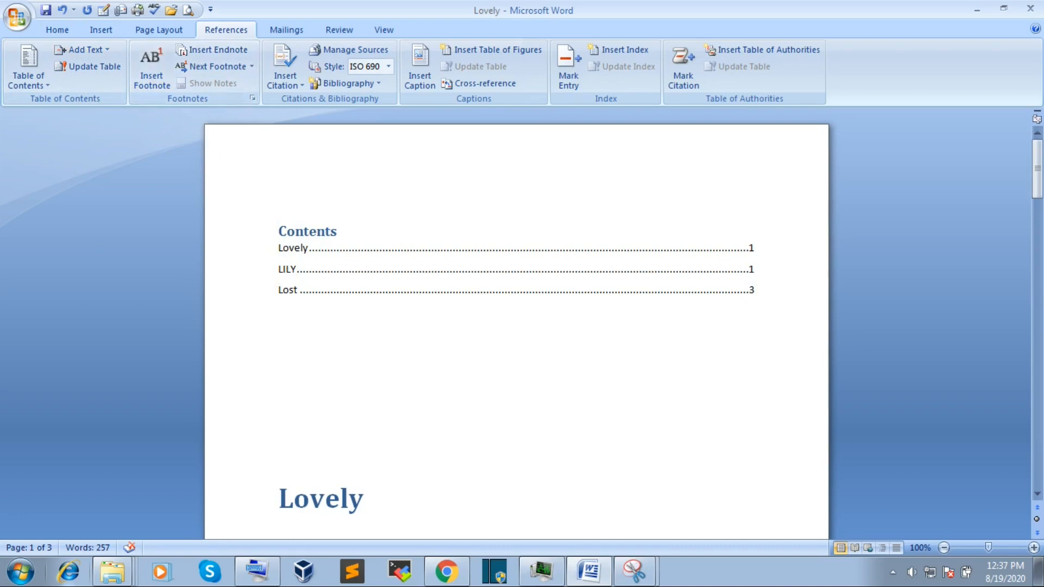
- In the Snipping Tool capture, underline "can" and "relevant" in red pen, number them 1 and 2, sketch a footnote mark beneath the paragraph, and minimize it
left_click(635, 571)
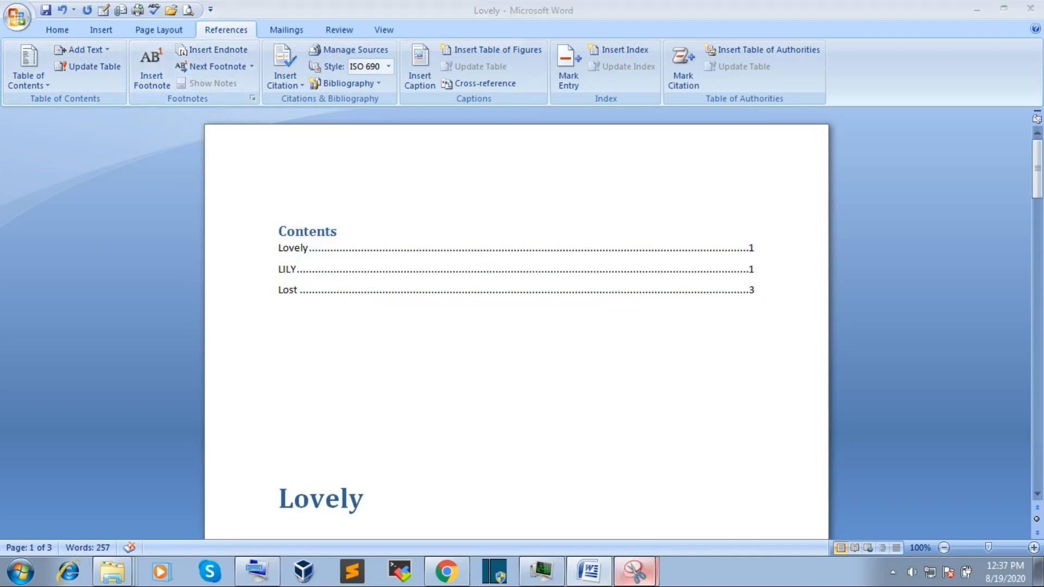
left_click(634, 512)
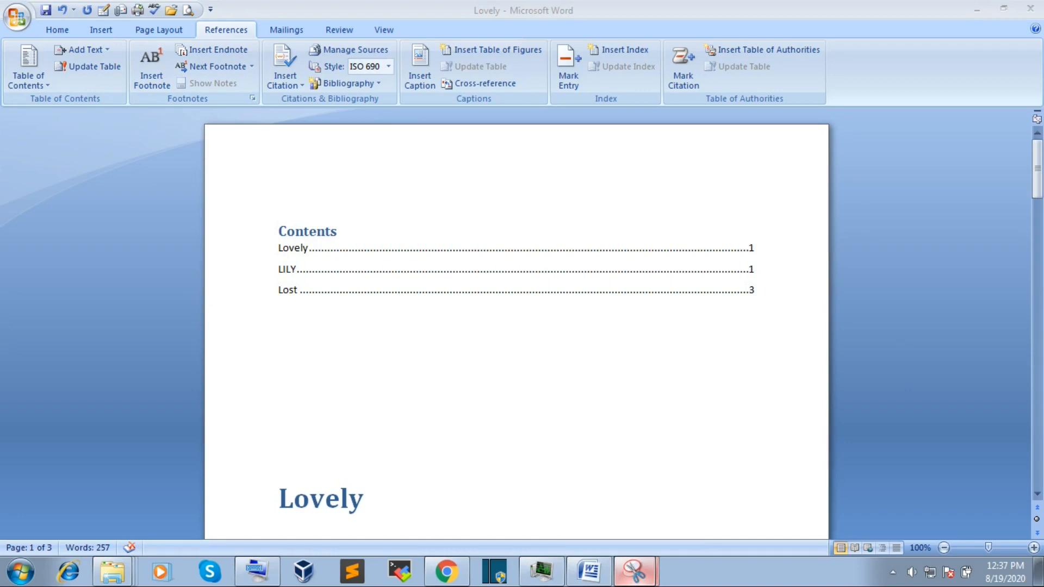
left_click(635, 571)
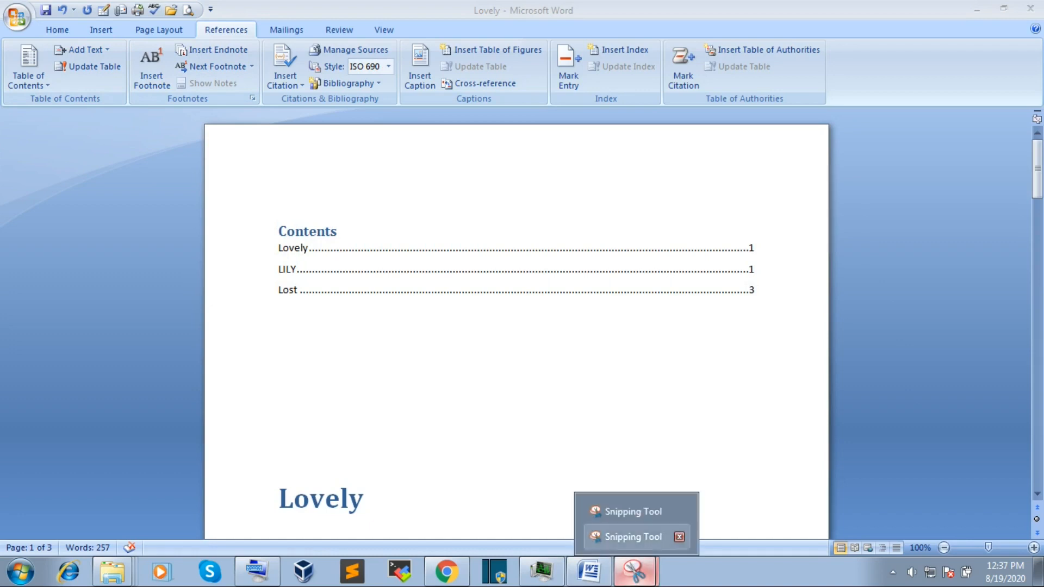
left_click(625, 536)
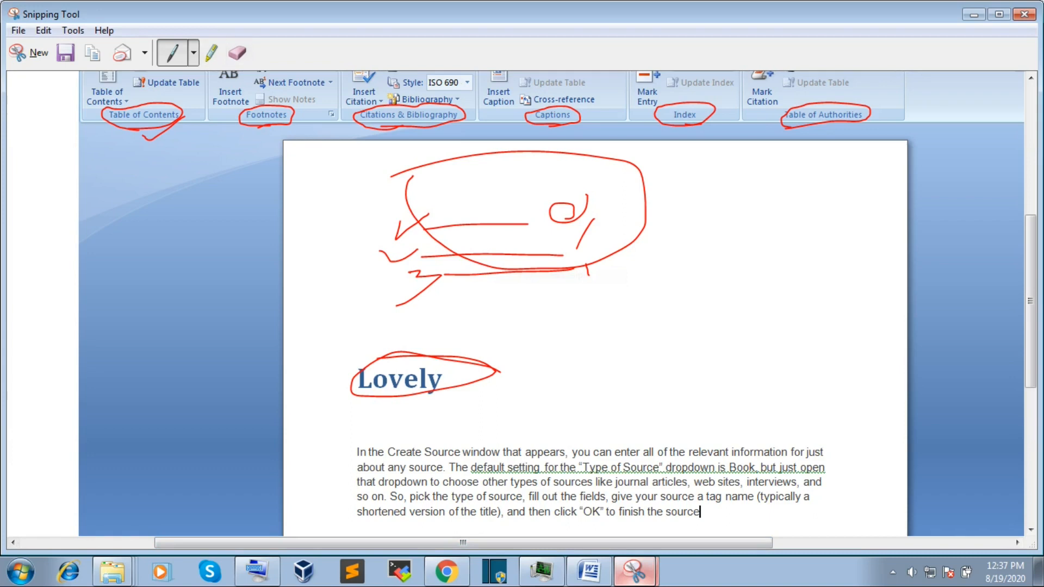
left_click_drag(583, 459, 609, 455)
mouse_move(860, 533)
left_mouse_down()
mouse_move(916, 527)
mouse_move(830, 536)
mouse_move(928, 527)
left_mouse_up()
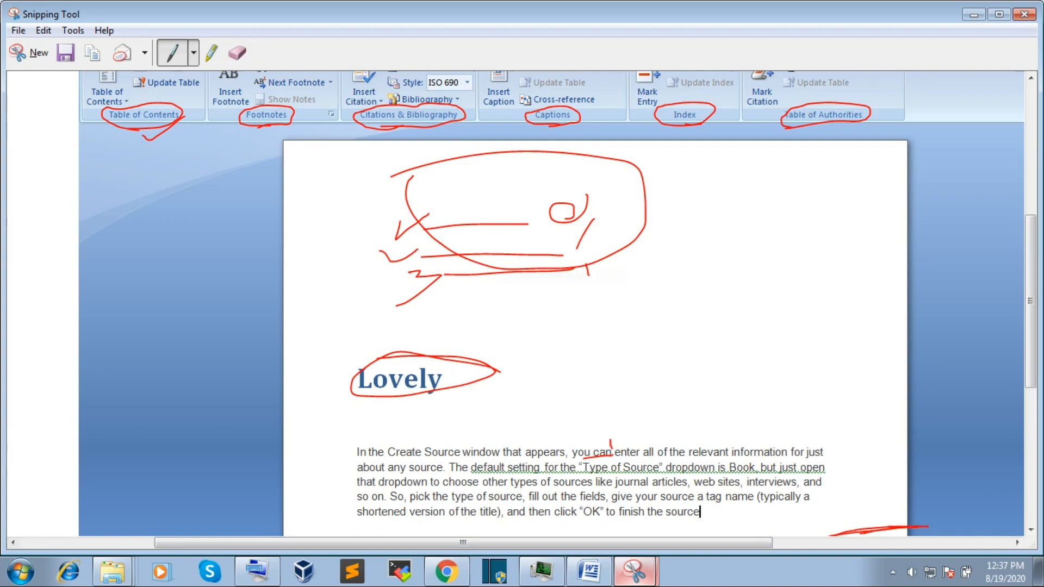
mouse_move(689, 460)
left_mouse_down()
mouse_move(731, 454)
mouse_move(734, 441)
left_mouse_up()
mouse_move(821, 518)
left_mouse_down()
mouse_move(837, 521)
mouse_move(801, 512)
mouse_move(852, 525)
left_mouse_up()
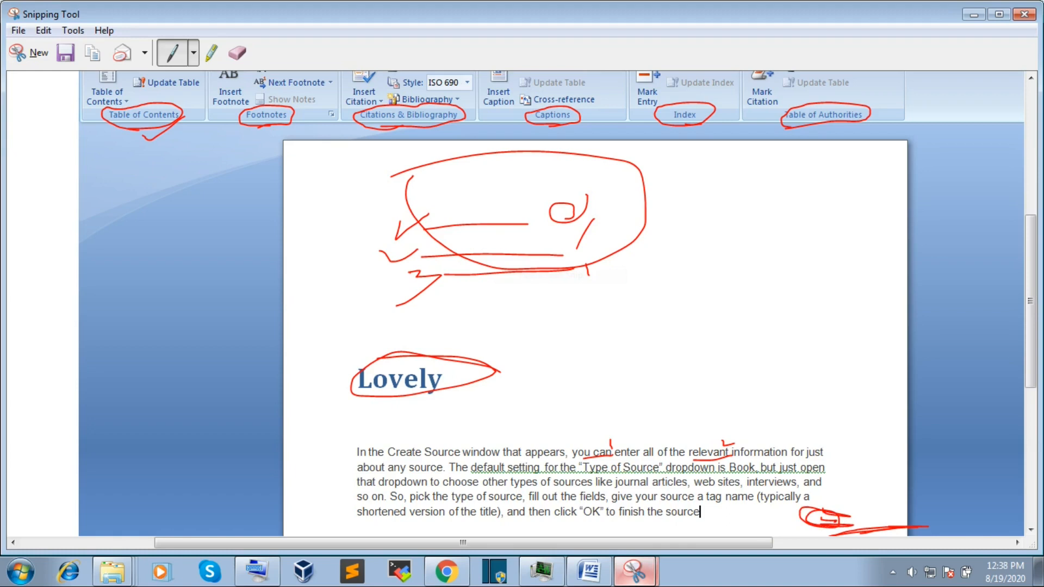
left_click(974, 14)
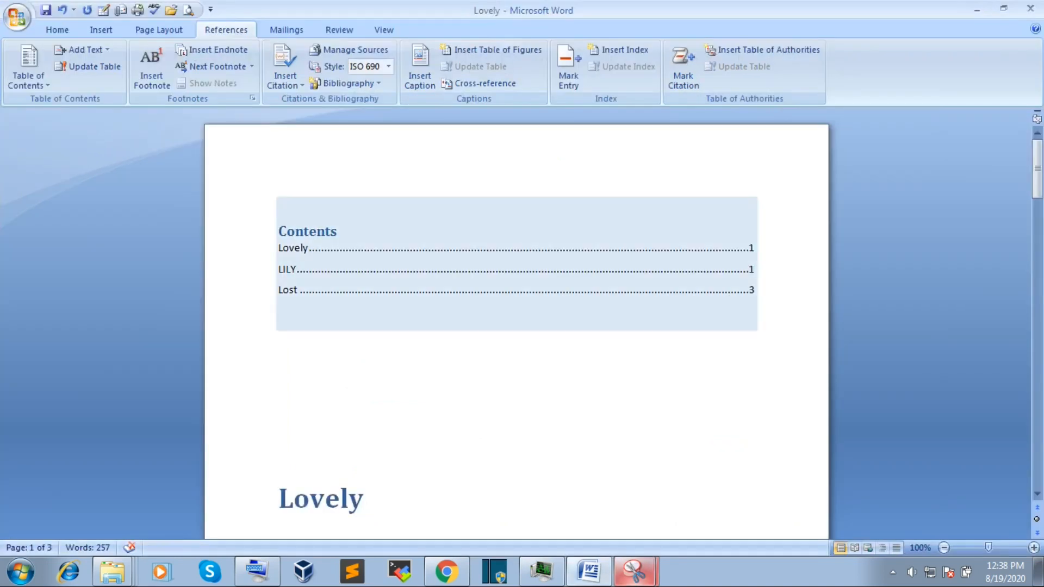
- Insert a footnote on the word "Source" in the first line of the paragraph under the Lovely heading
left_click_drag(1037, 169, 1037, 219)
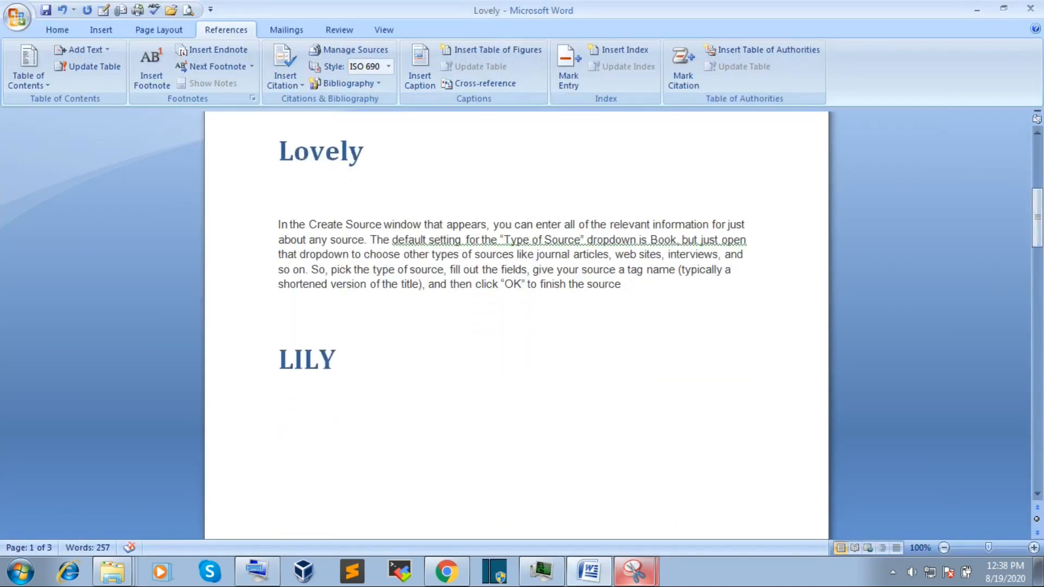
left_click_drag(346, 225, 382, 225)
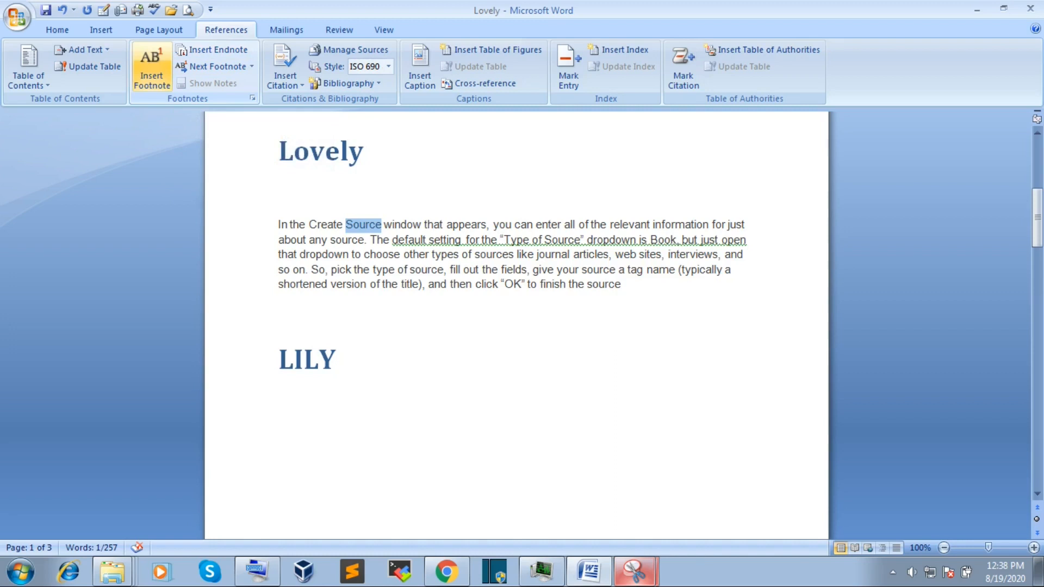
left_click(151, 68)
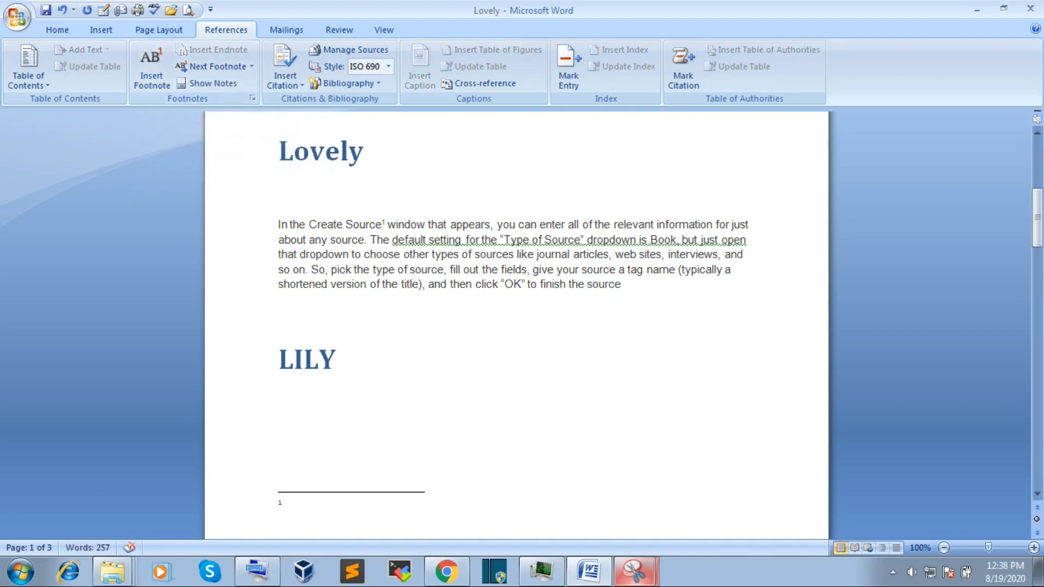
- Format the word "Source" together with its footnote number as bold red text
left_click(382, 224)
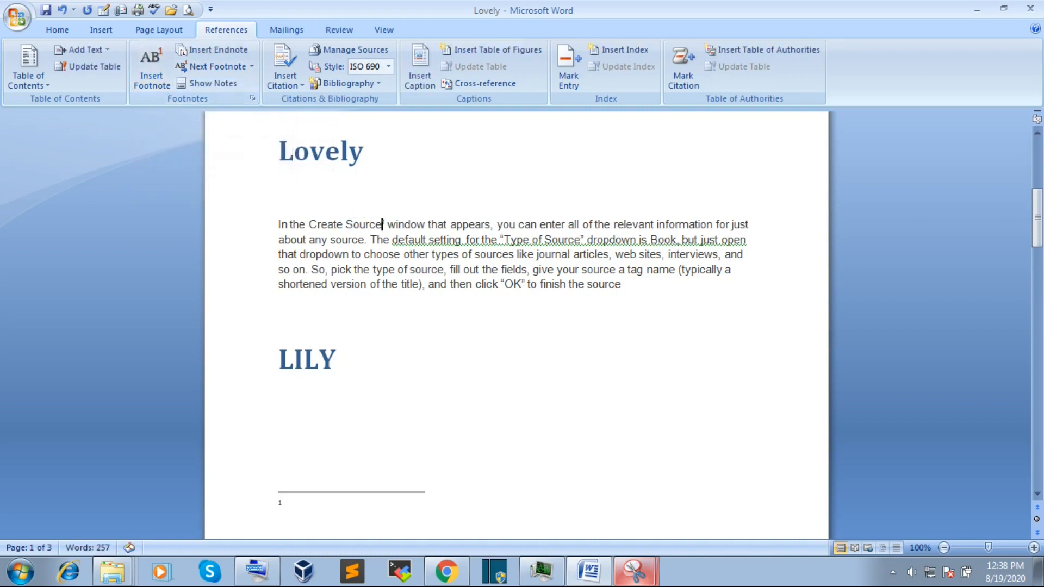
left_click(386, 224)
key("ctrl+shift+Left")
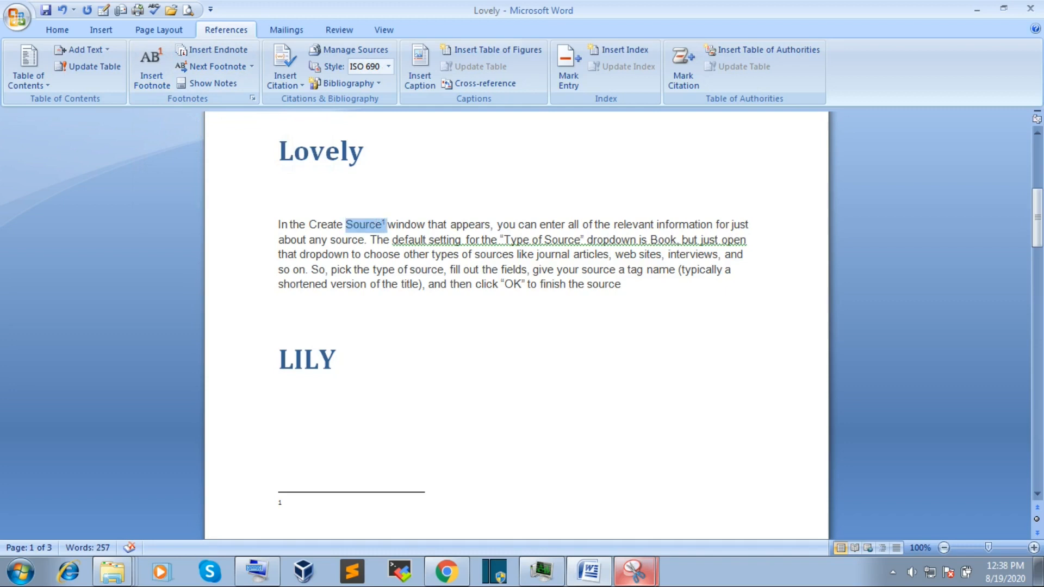
left_click(57, 30)
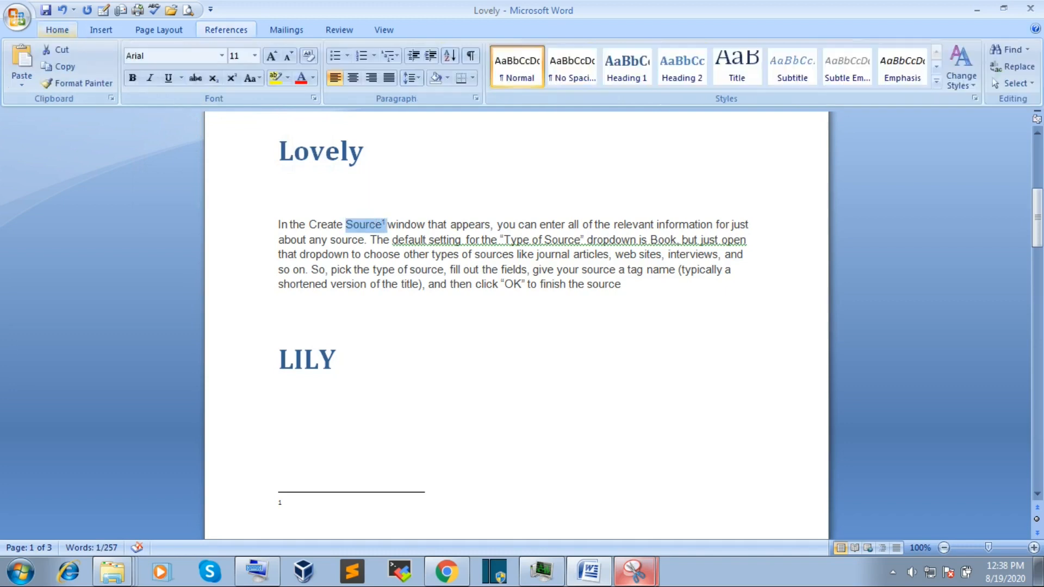
left_click(370, 224)
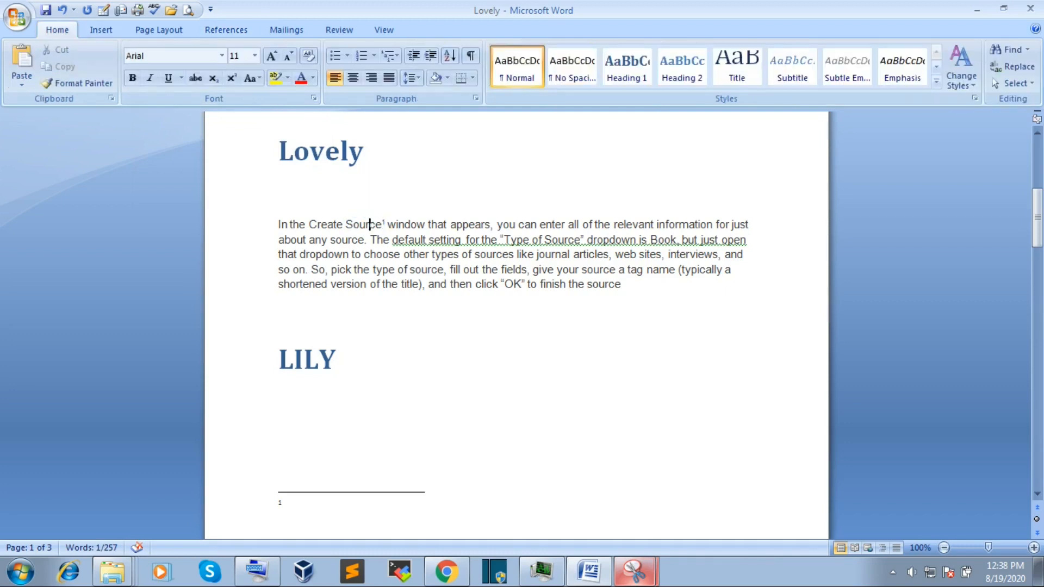
left_click(226, 29)
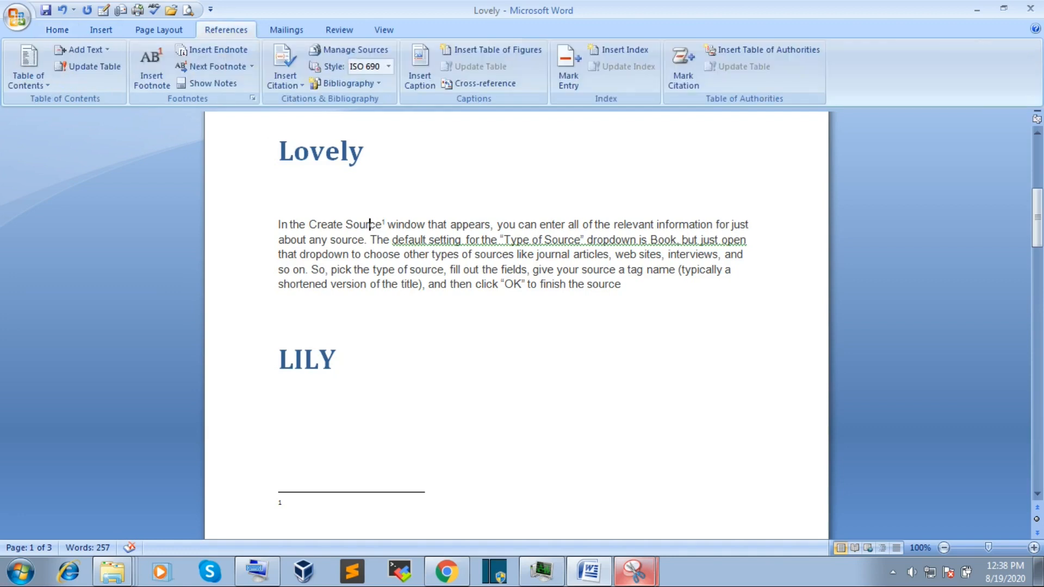
mouse_move(370, 225)
left_mouse_down()
mouse_move(418, 225)
mouse_move(386, 225)
left_mouse_up()
key("ctrl+b")
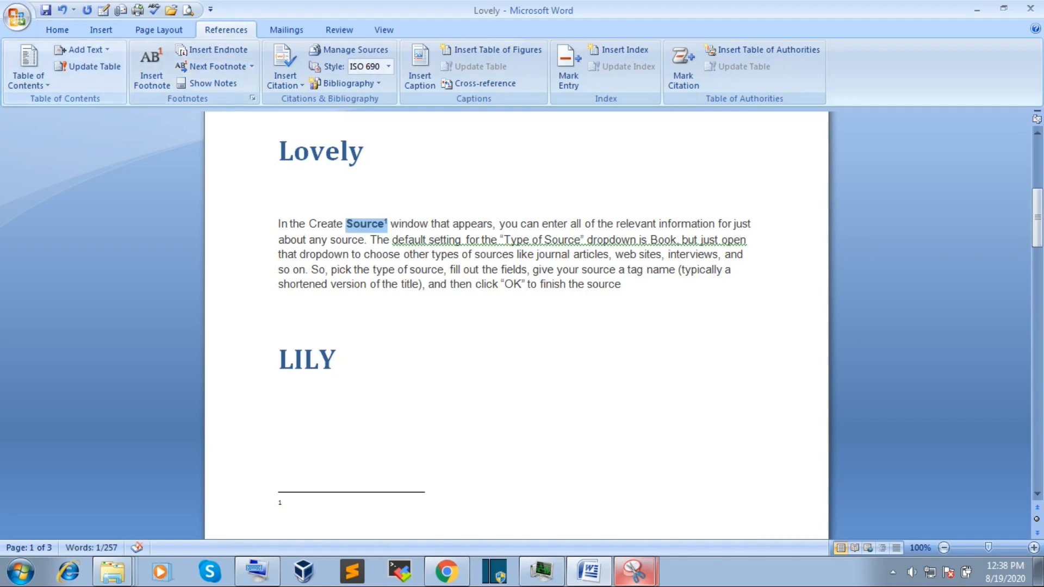
right_click(368, 226)
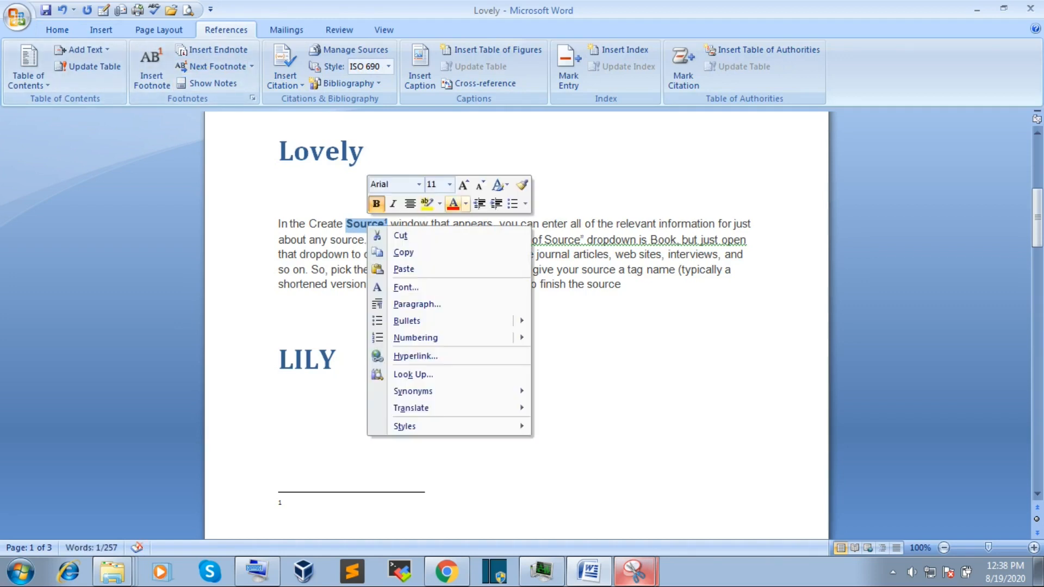
left_click(453, 204)
left_click(280, 309)
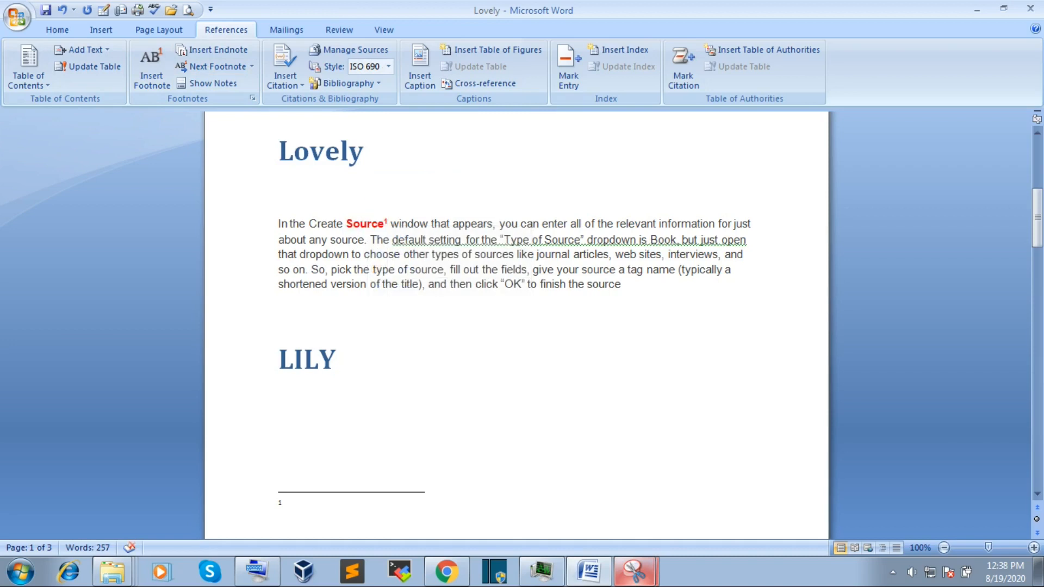
- Insert a second footnote after "Source" and enter "Some where" as its text
left_click(385, 224)
left_click_drag(385, 224, 391, 224)
left_click(391, 224)
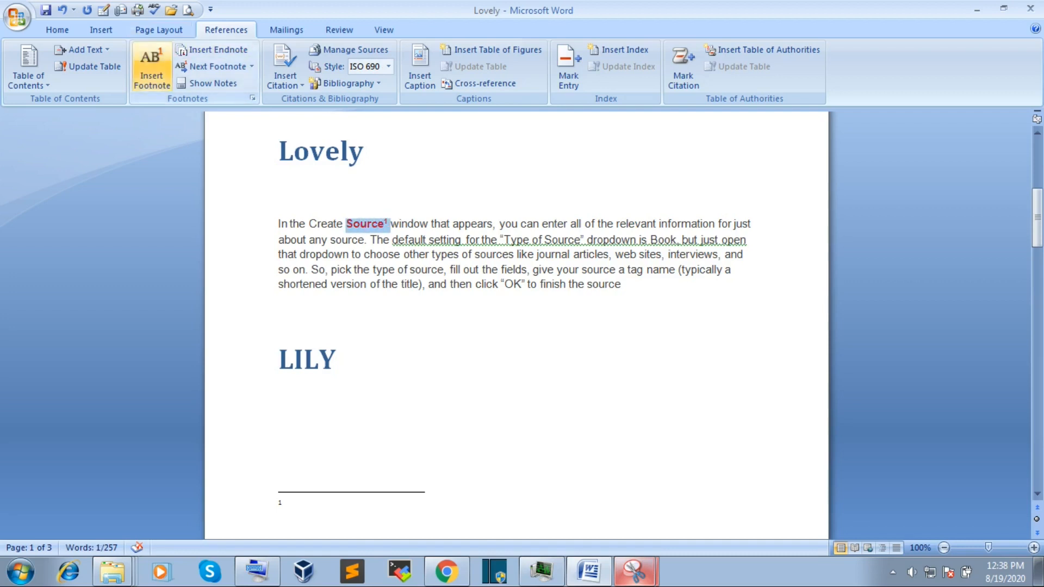
left_click(152, 64)
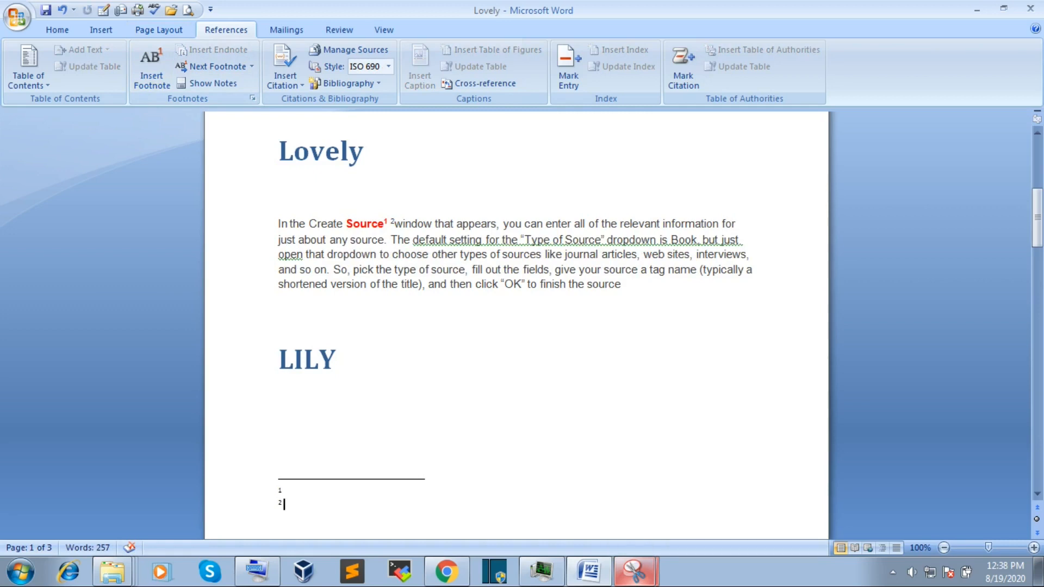
left_click(391, 224)
type("Some where")
- Format the word "appears" in the paragraph's first line as bold red text
left_click(481, 223)
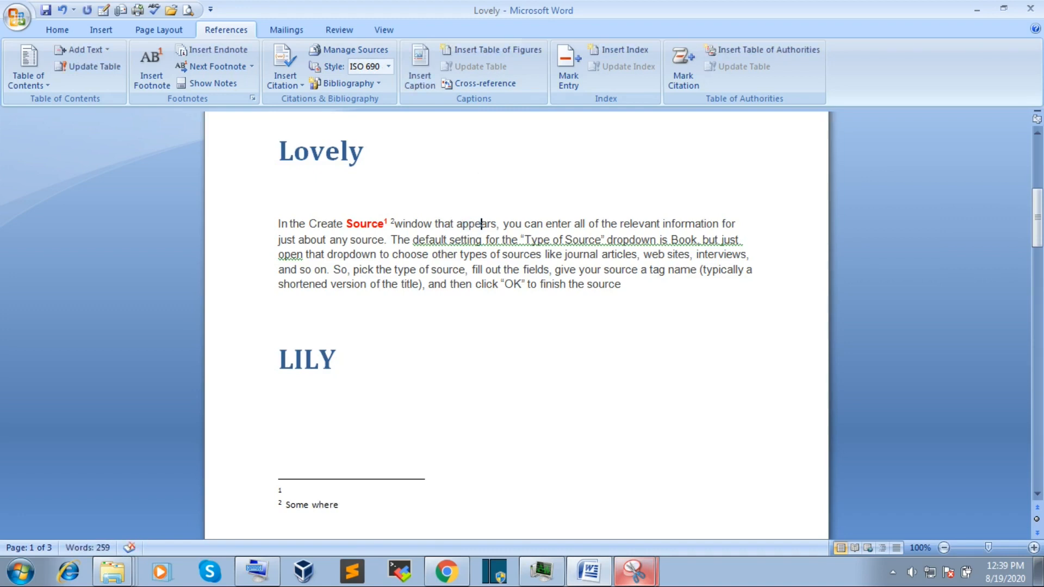
left_click_drag(456, 223, 496, 224)
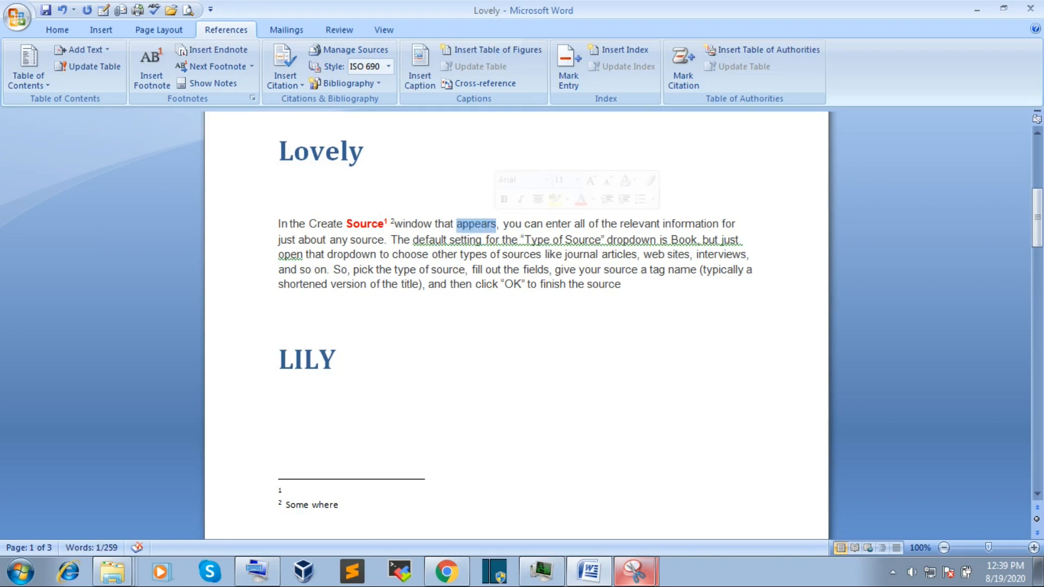
right_click(483, 222)
key("Escape")
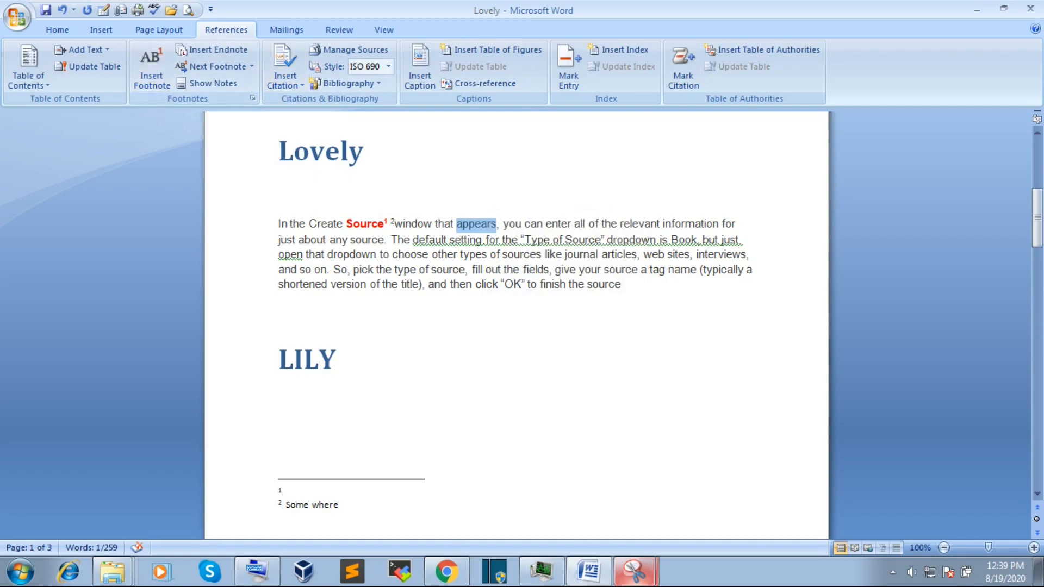
right_click(477, 223)
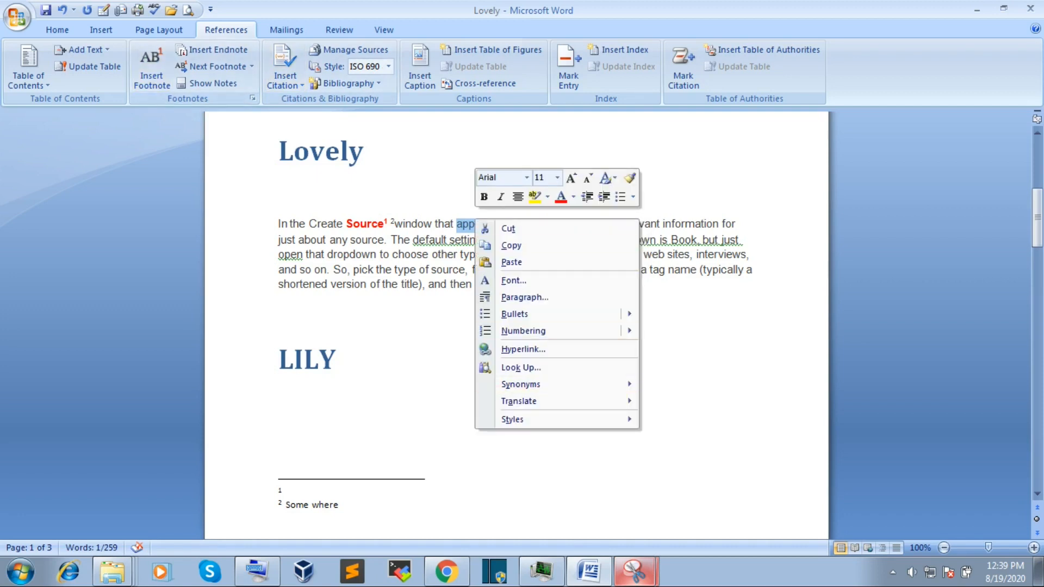
left_click(561, 197)
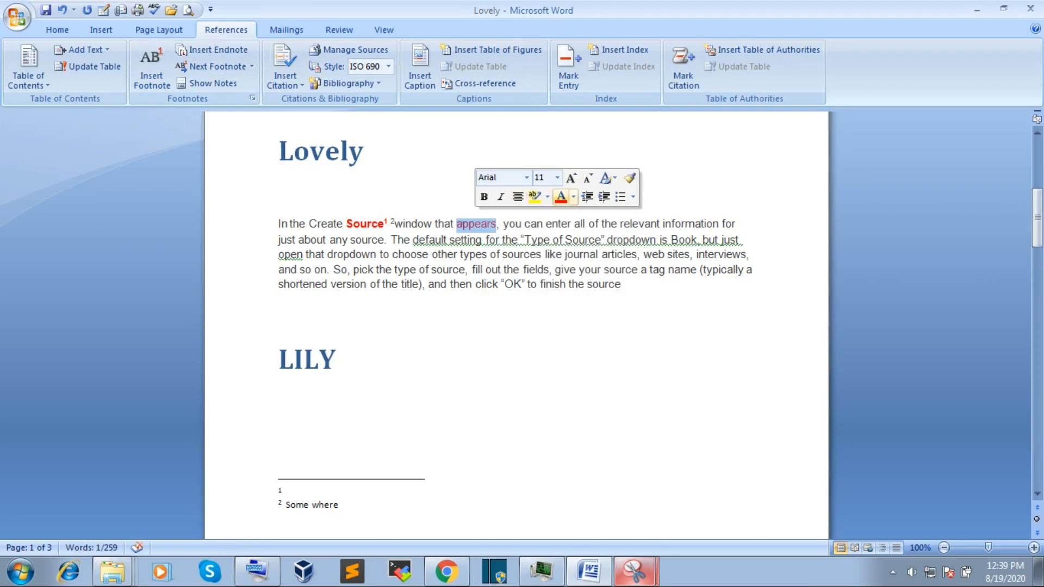
left_click(483, 196)
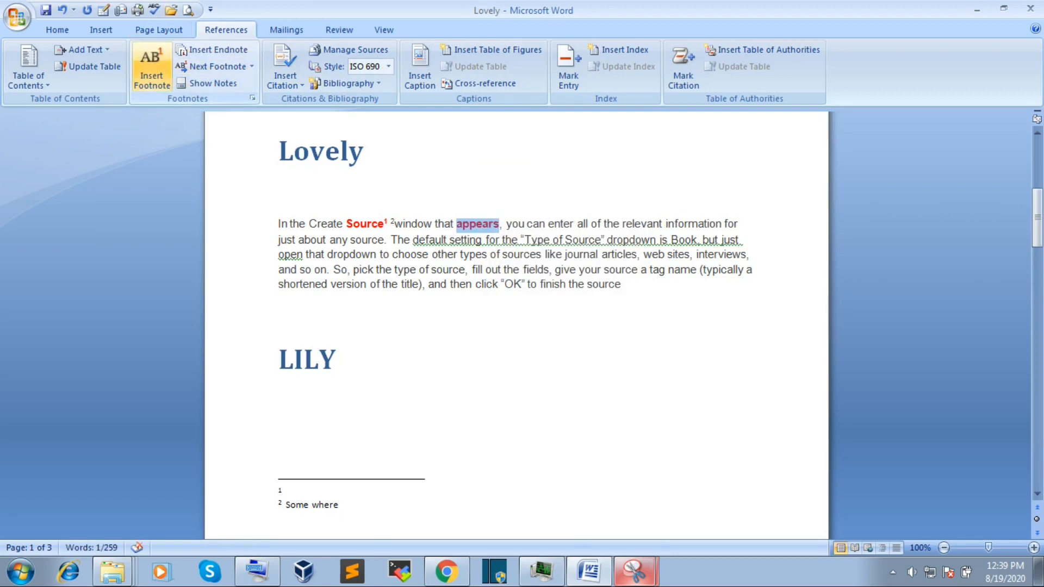
- Insert a footnote reading "Look like" on the word "appears" and one reading "name" on the word "tag" in the paragraph
left_click(152, 68)
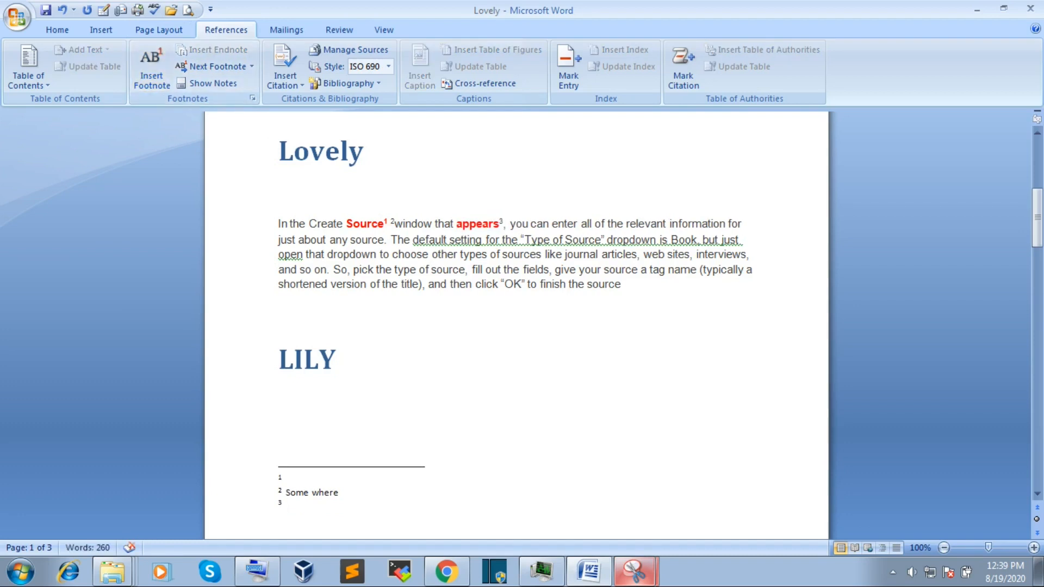
type("look like")
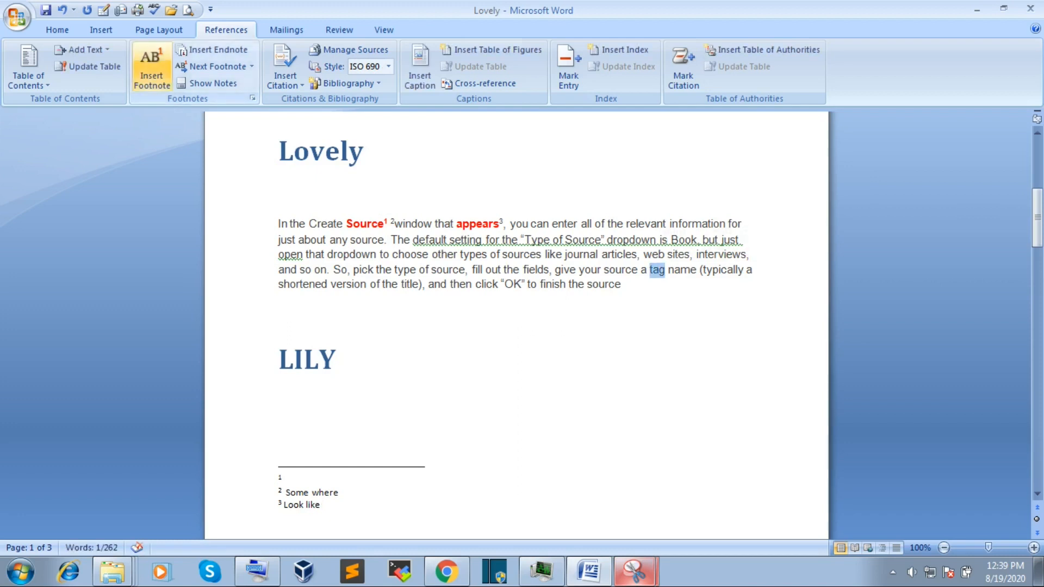
left_click(152, 68)
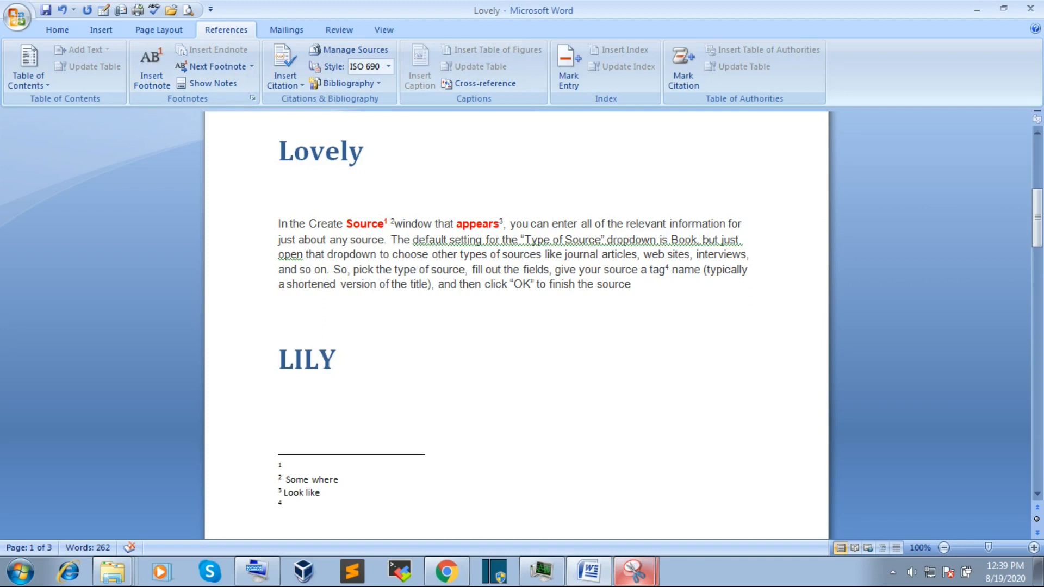
type("name")
- Go through the next footnotes starting from the word "appears", and show the note belonging to the word "tag"
mouse_move(1037, 218)
left_mouse_down()
mouse_move(1037, 264)
mouse_move(1037, 222)
left_mouse_up()
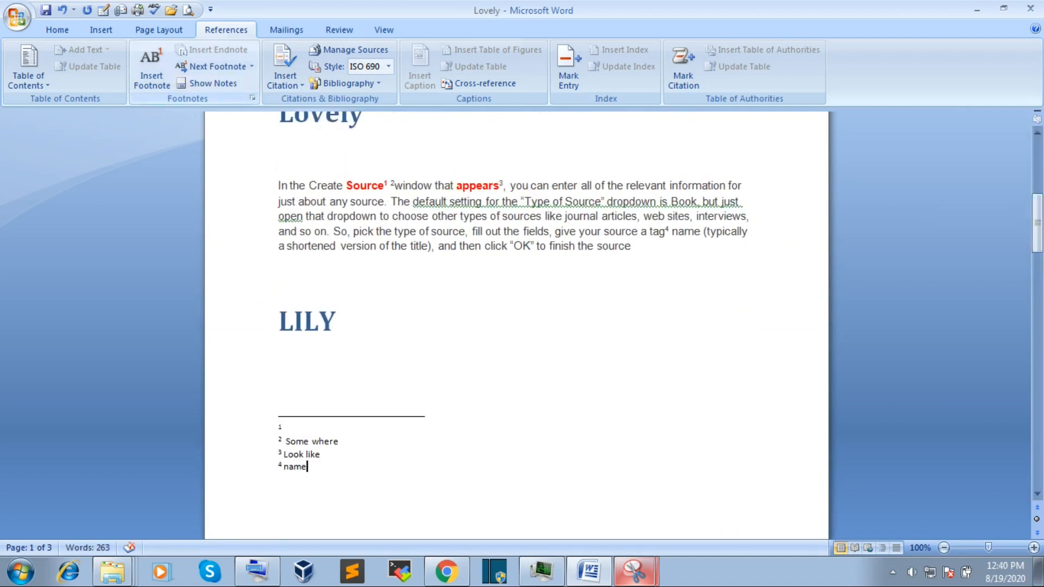
left_click(279, 155)
left_click(469, 186)
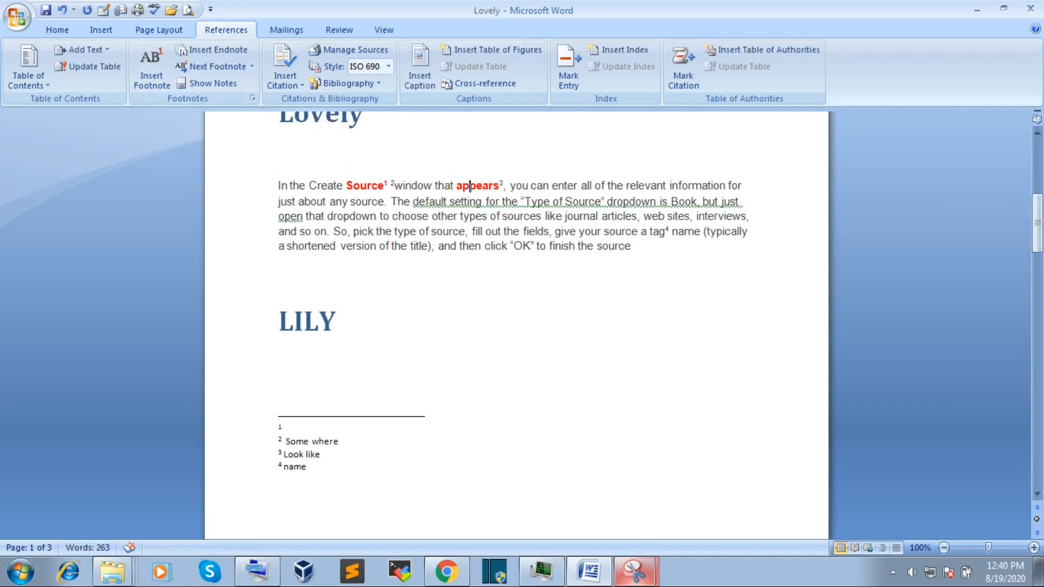
left_click(217, 66)
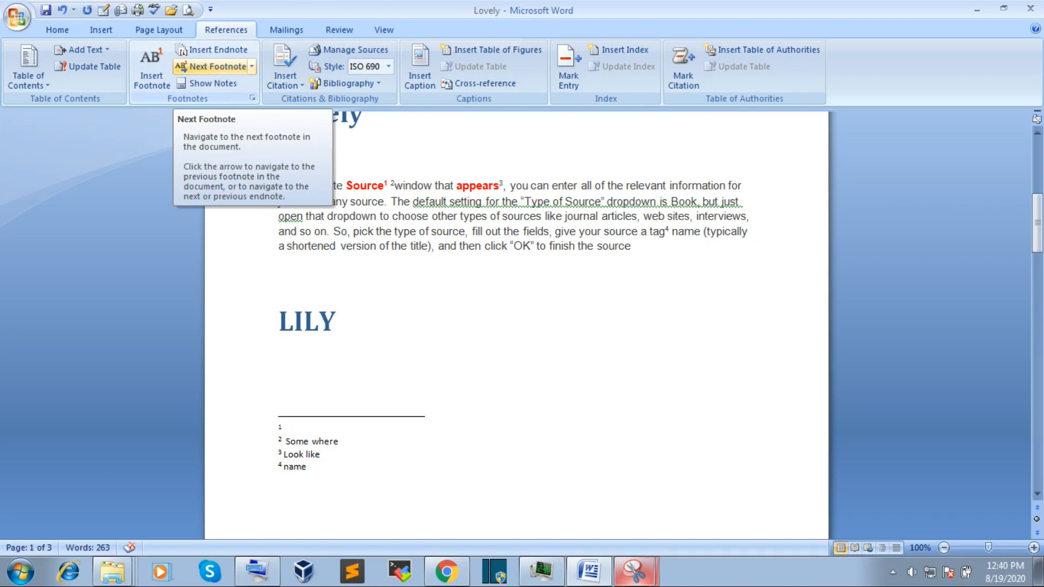
left_click(218, 67)
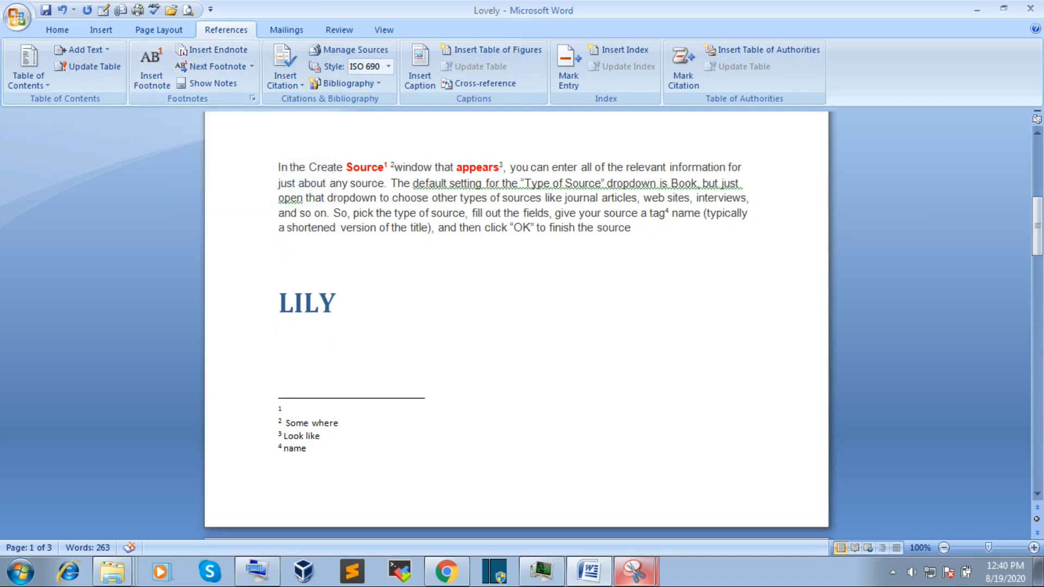
left_click_drag(665, 214, 653, 214)
left_click(206, 83)
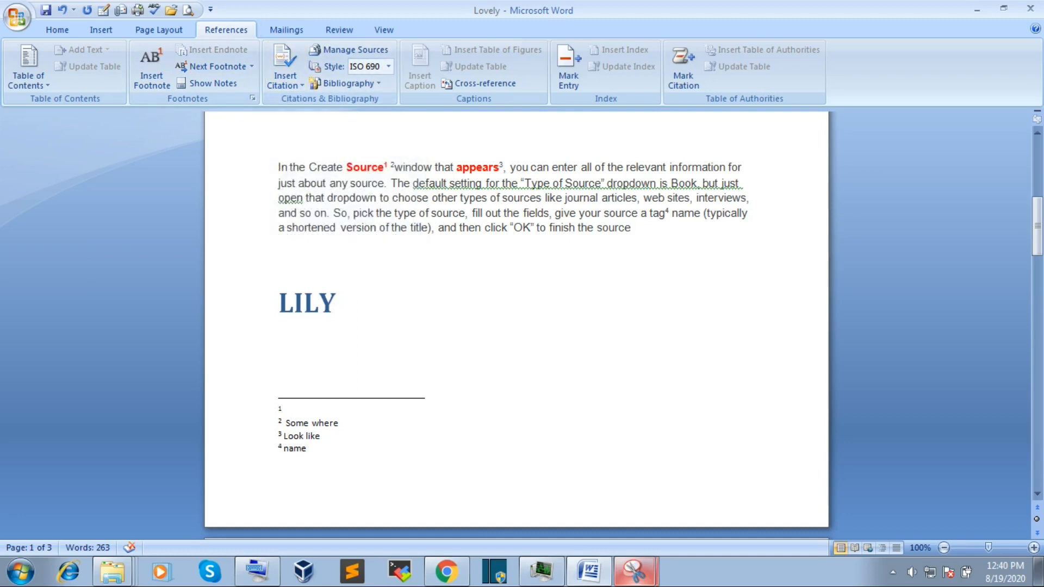
- Switch to the annotated Snipping Tool capture and mark the Citations & Bibliography group, the paragraph and the blank page area with red pen strokes
left_click(634, 571)
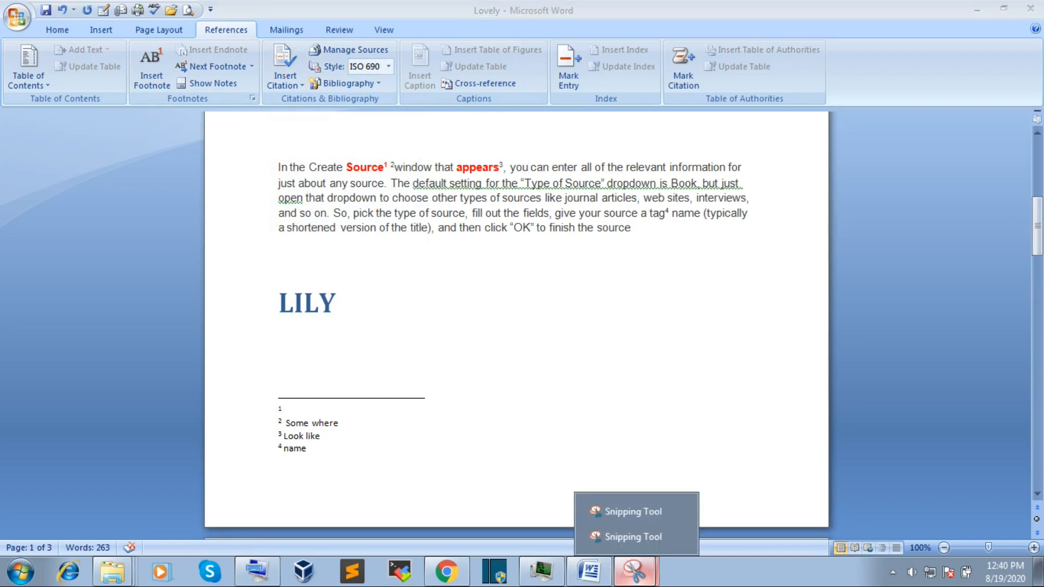
left_click(633, 511)
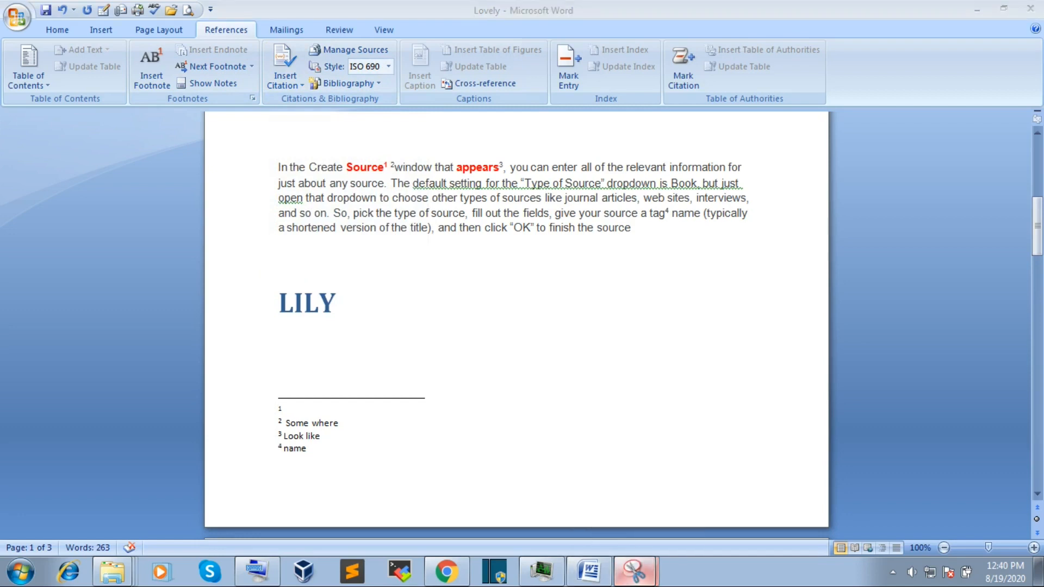
left_click(634, 571)
left_click(619, 535)
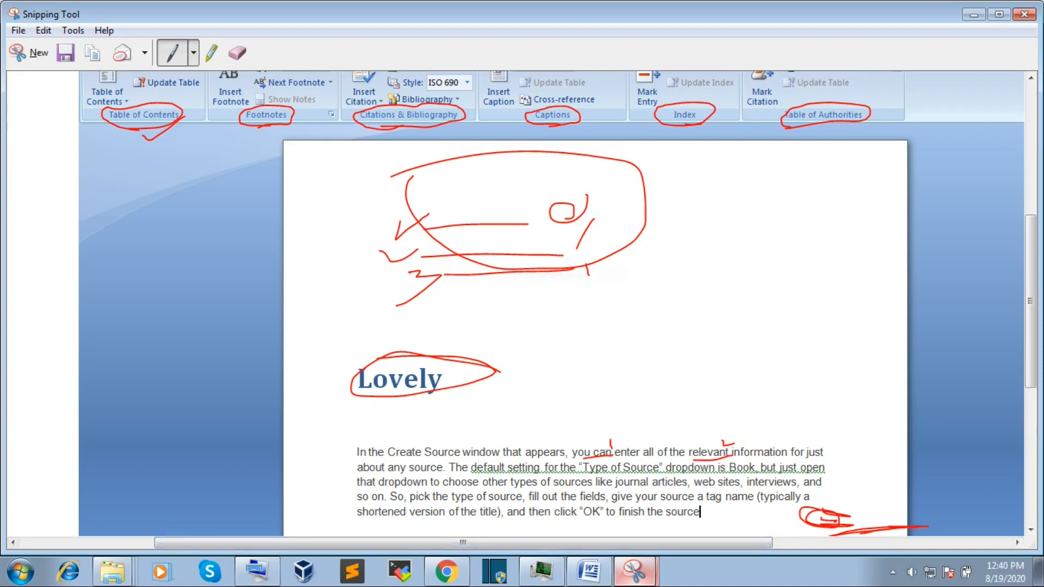
left_click_drag(388, 76, 398, 71)
mouse_move(427, 456)
left_mouse_down()
mouse_move(462, 449)
mouse_move(380, 445)
mouse_move(352, 458)
mouse_move(468, 457)
mouse_move(542, 401)
mouse_move(551, 379)
mouse_move(508, 457)
mouse_move(519, 391)
left_mouse_up()
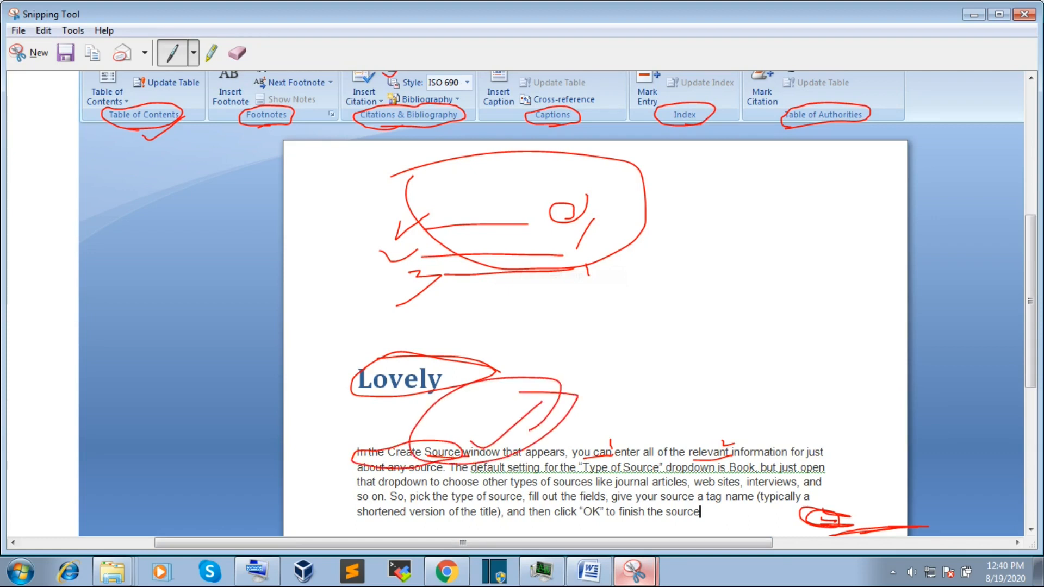
mouse_move(554, 442)
left_mouse_down()
mouse_move(639, 381)
mouse_move(640, 366)
mouse_move(557, 408)
left_mouse_up()
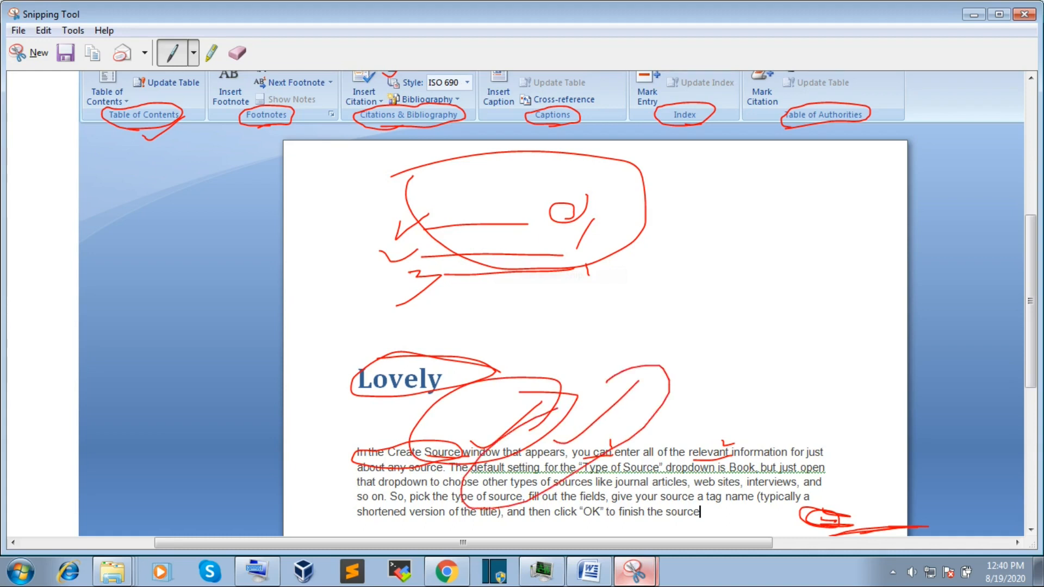
left_click_drag(375, 142, 427, 118)
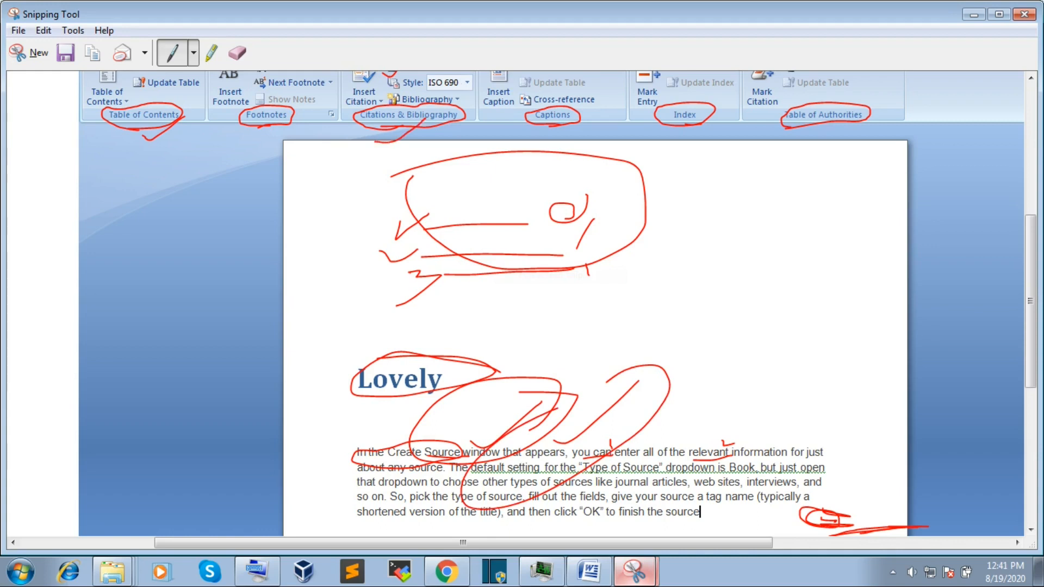
mouse_move(653, 332)
left_mouse_down()
mouse_move(687, 305)
mouse_move(646, 301)
mouse_move(713, 326)
mouse_move(683, 297)
mouse_move(666, 306)
mouse_move(696, 256)
left_mouse_up()
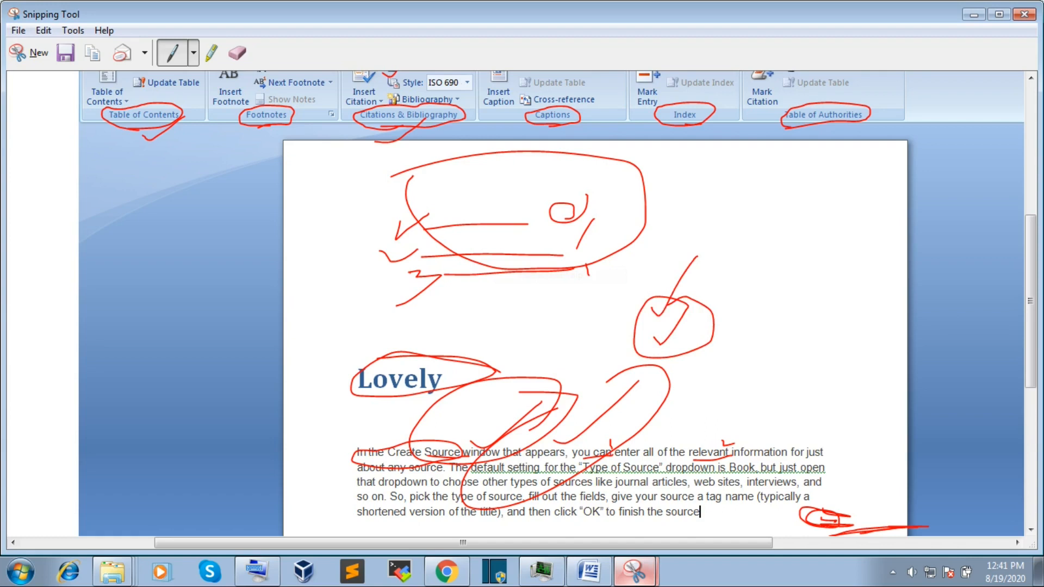
mouse_move(709, 343)
left_mouse_down()
mouse_move(713, 366)
mouse_move(755, 375)
mouse_move(698, 340)
left_mouse_up()
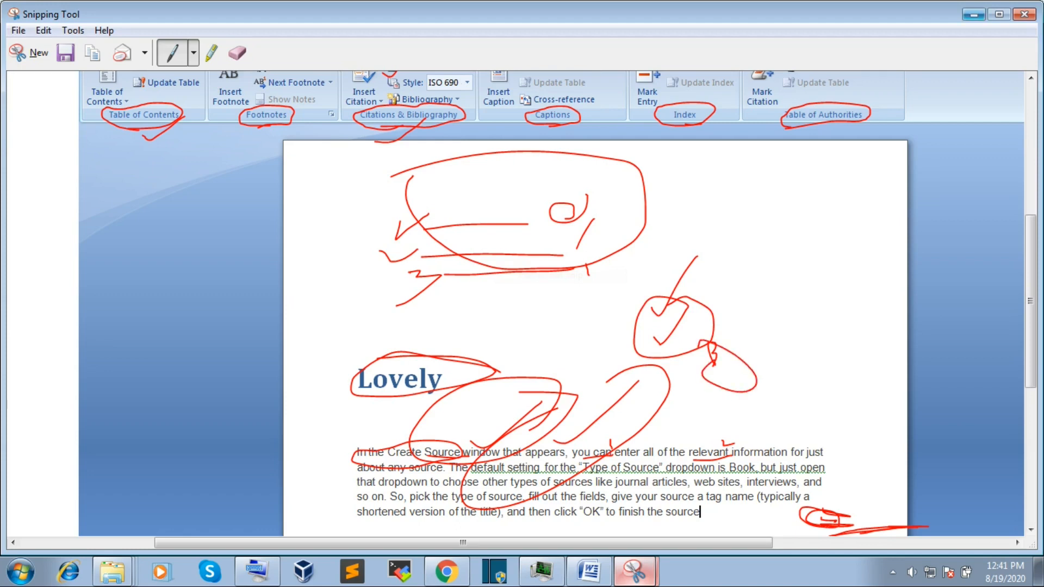
left_click(973, 14)
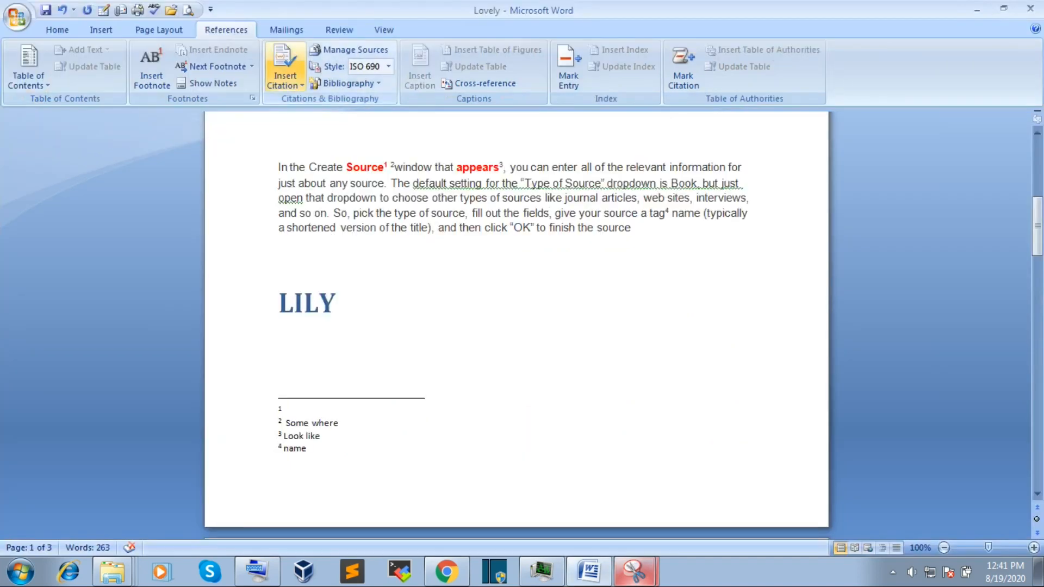
- Start a new Journal Article citation source, entering the author's name and the title "ramo office"
left_click(285, 71)
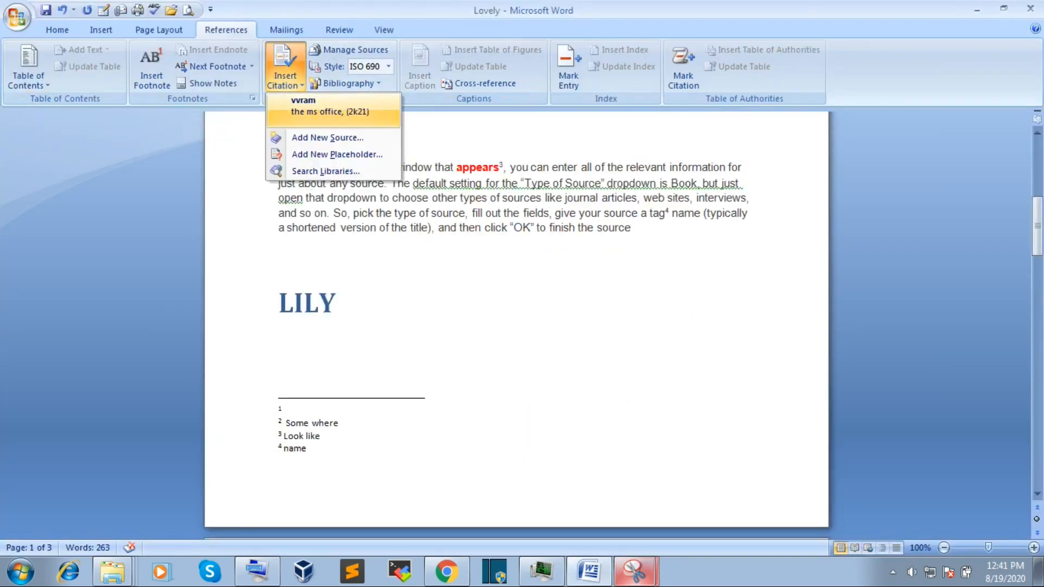
left_click(327, 137)
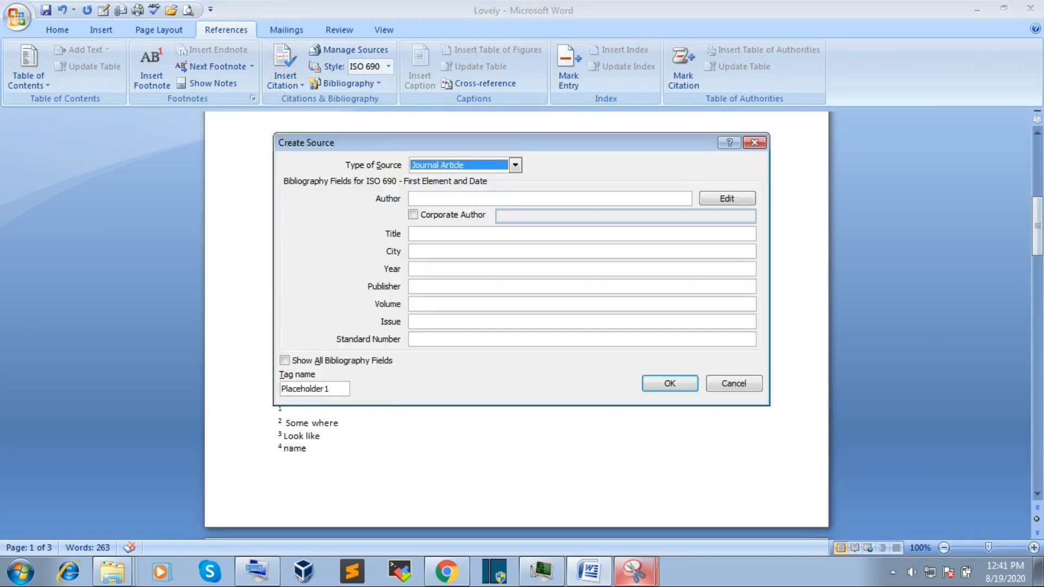
left_click(478, 198)
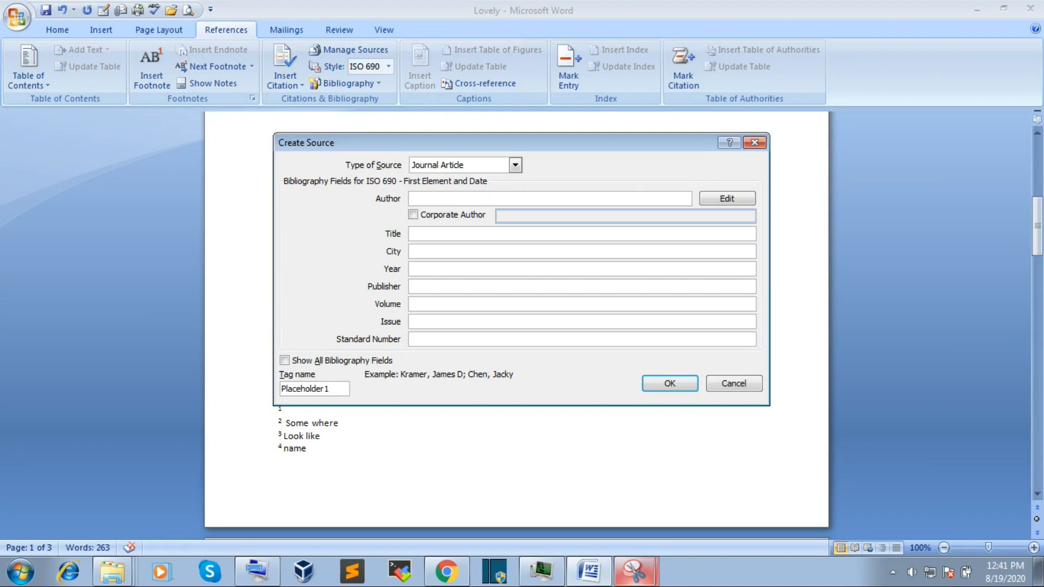
type("ramo")
left_click(411, 233)
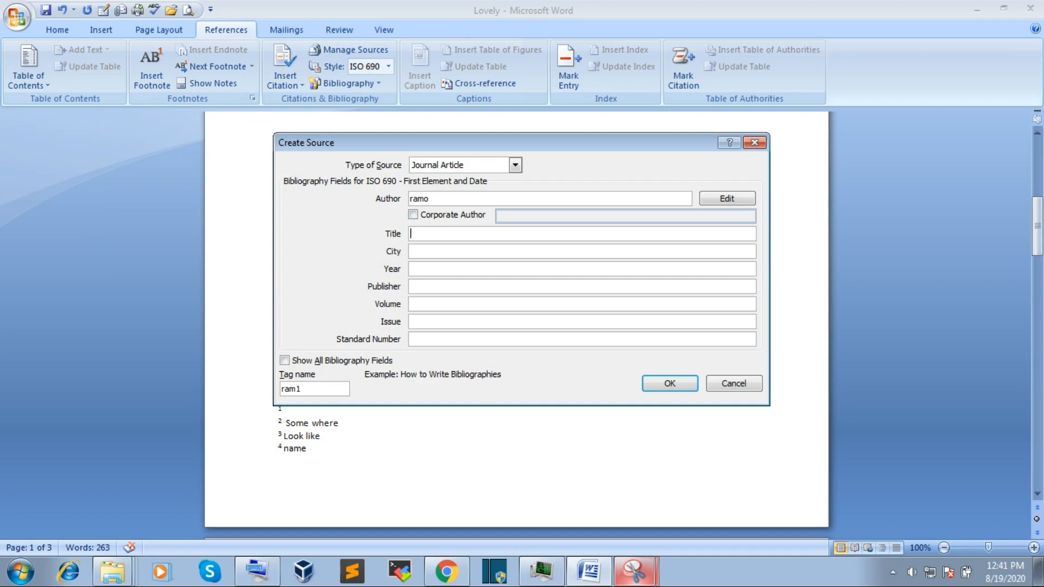
type("ramo of")
key("BackSpace")
key("End")
type("fice")
- Set the source's year to 2k21 and city to "vs", and insert its citation
left_click(411, 269)
type("2k21")
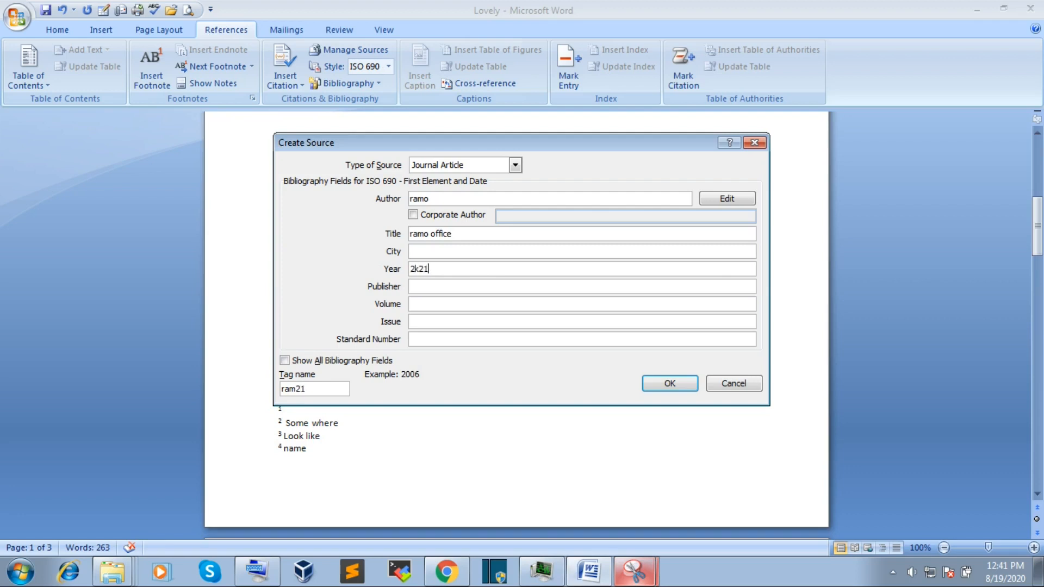
left_click(412, 252)
type("vs")
left_click(411, 339)
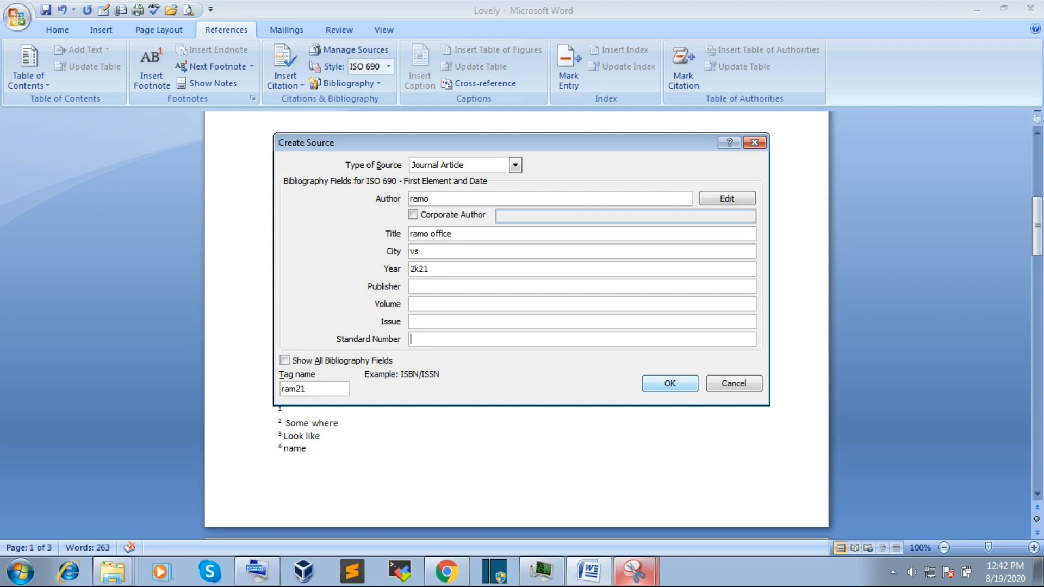
left_click(669, 383)
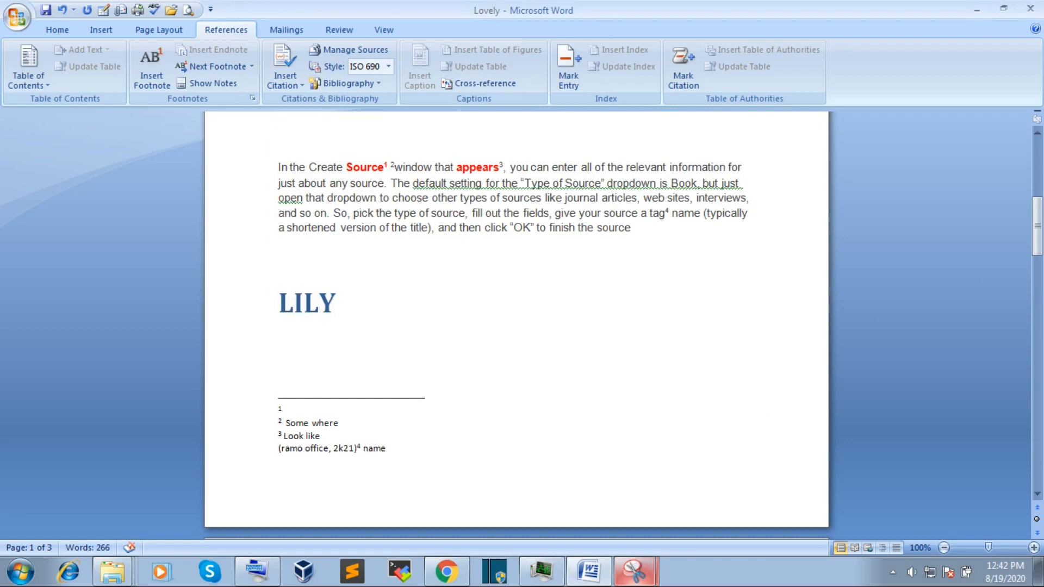
- Place the cursor on the empty line above the paragraph, and delete "the ms office (2k21)" from the document's current source list
left_click(287, 228)
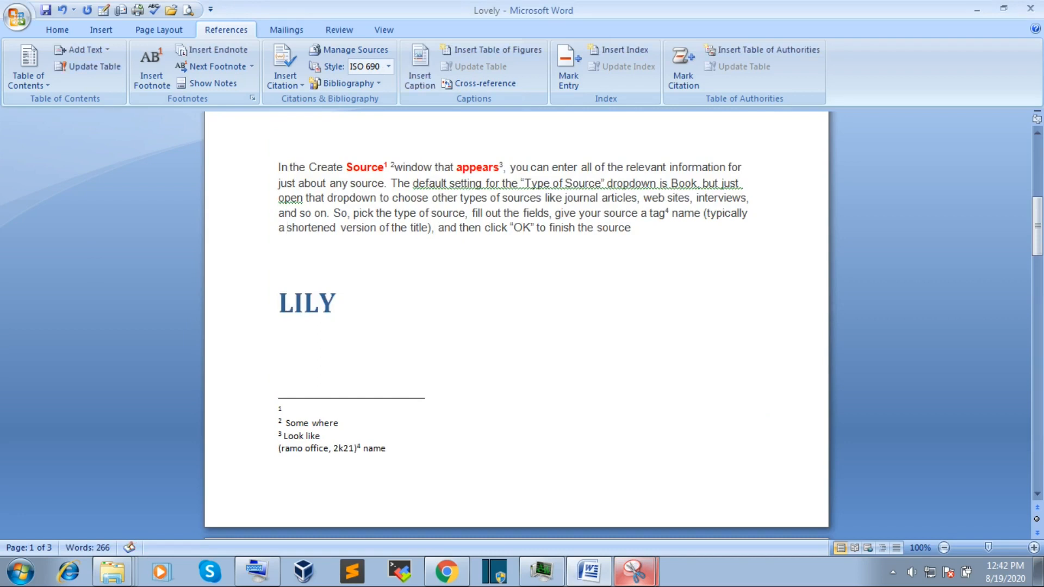
left_click(279, 137)
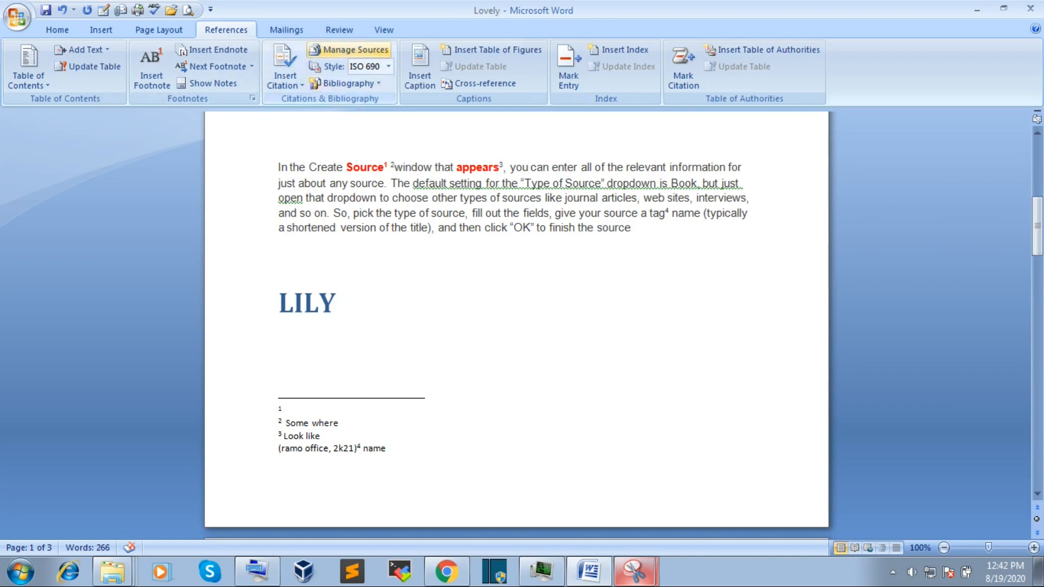
left_click(350, 50)
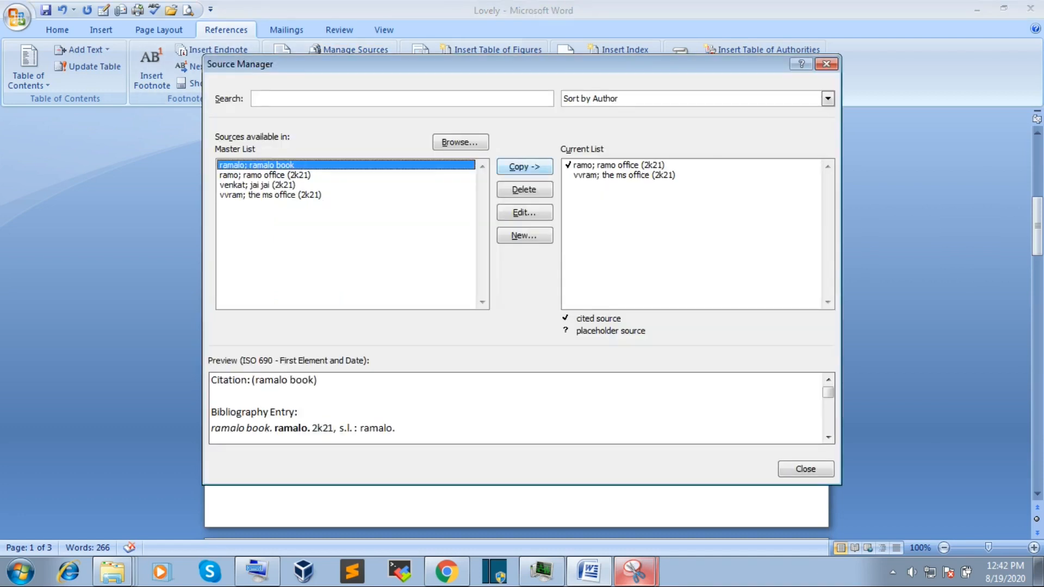
left_click(624, 175)
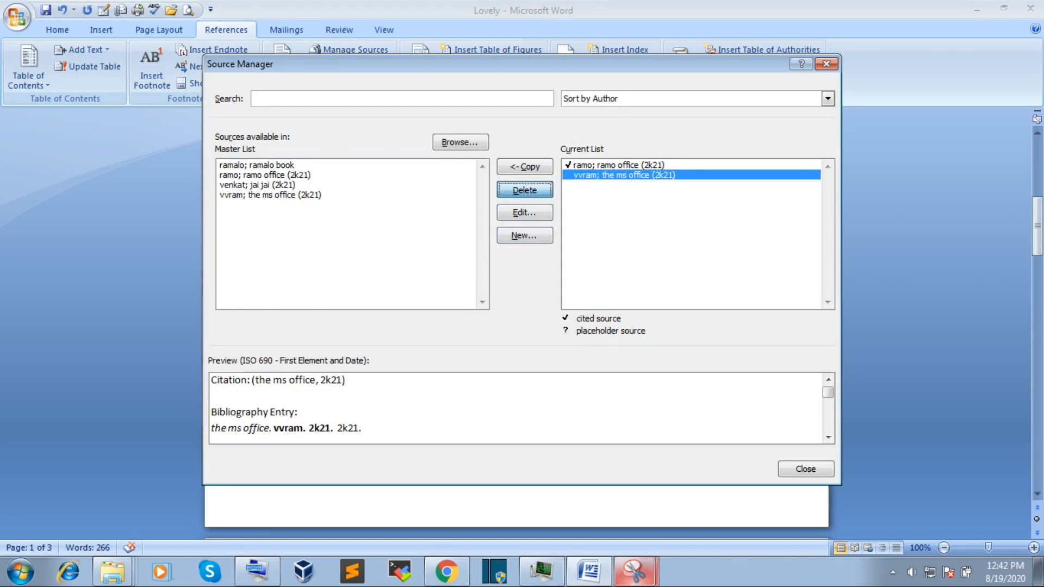
left_click(524, 190)
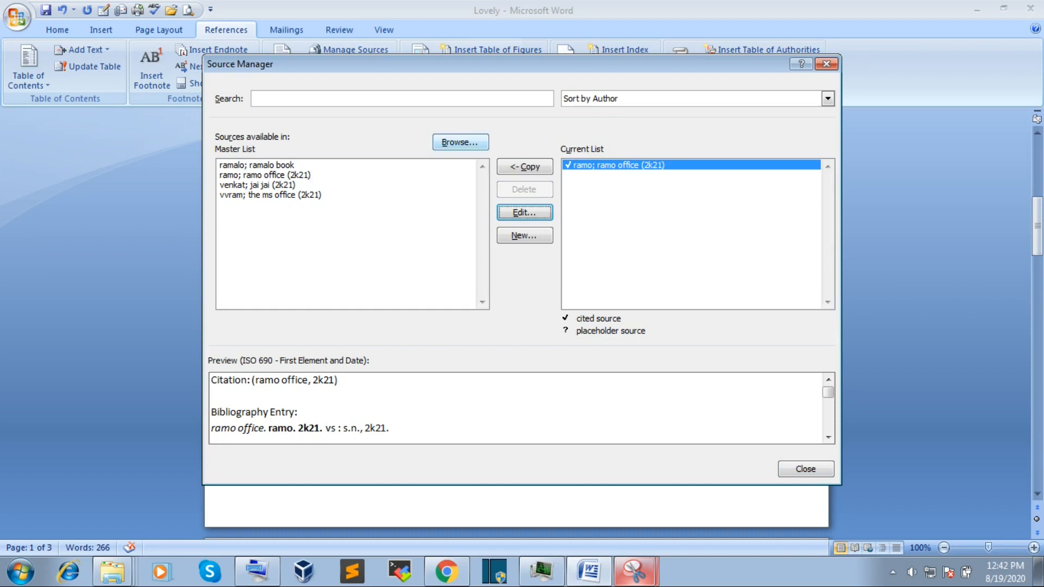
left_click(258, 186)
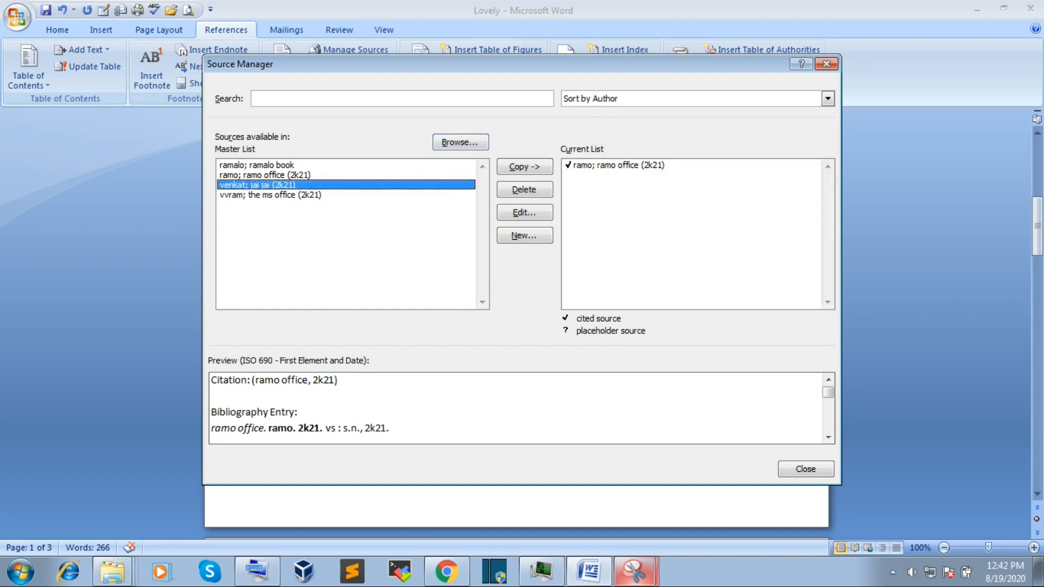
left_click(619, 165)
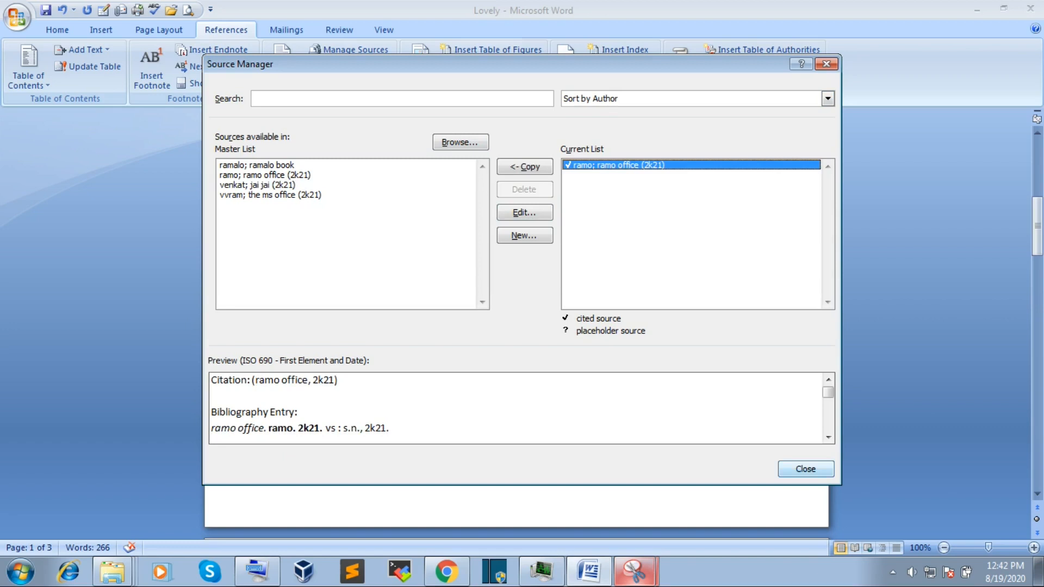
left_click(805, 469)
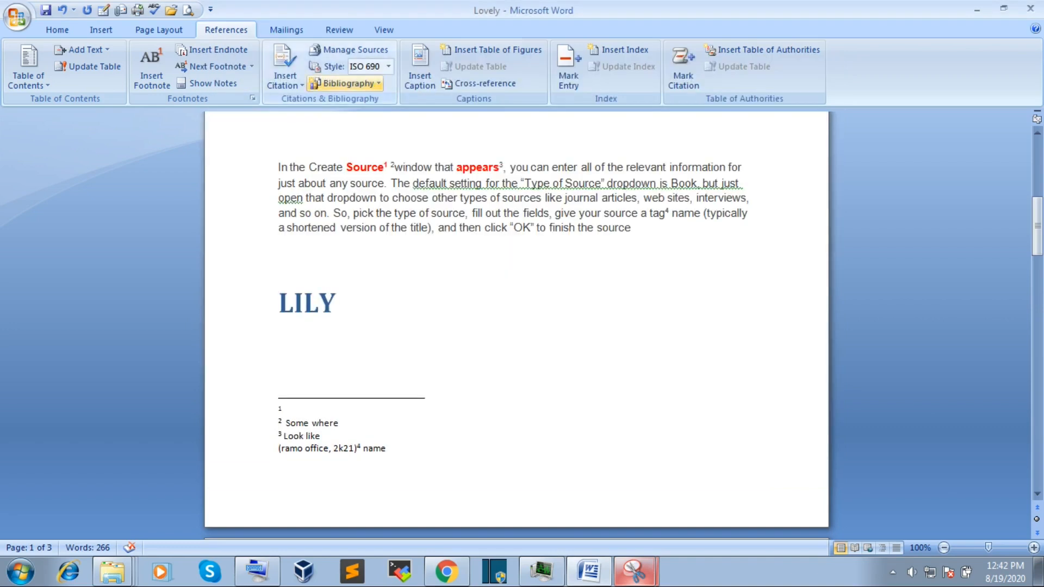
- Insert the built-in Bibliography above the paragraph, and select the whole paragraph below it
left_click(348, 84)
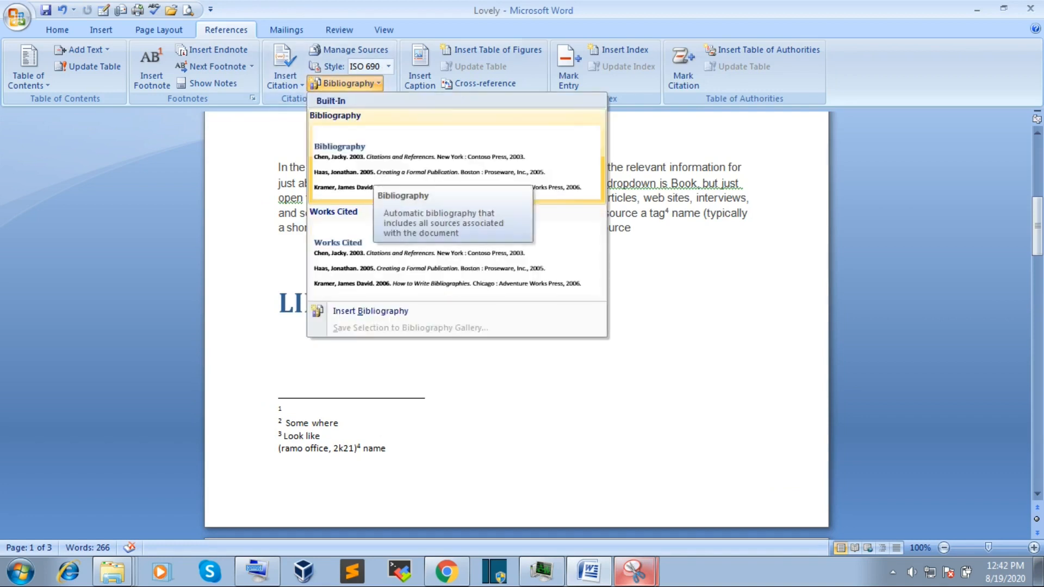
left_click(455, 157)
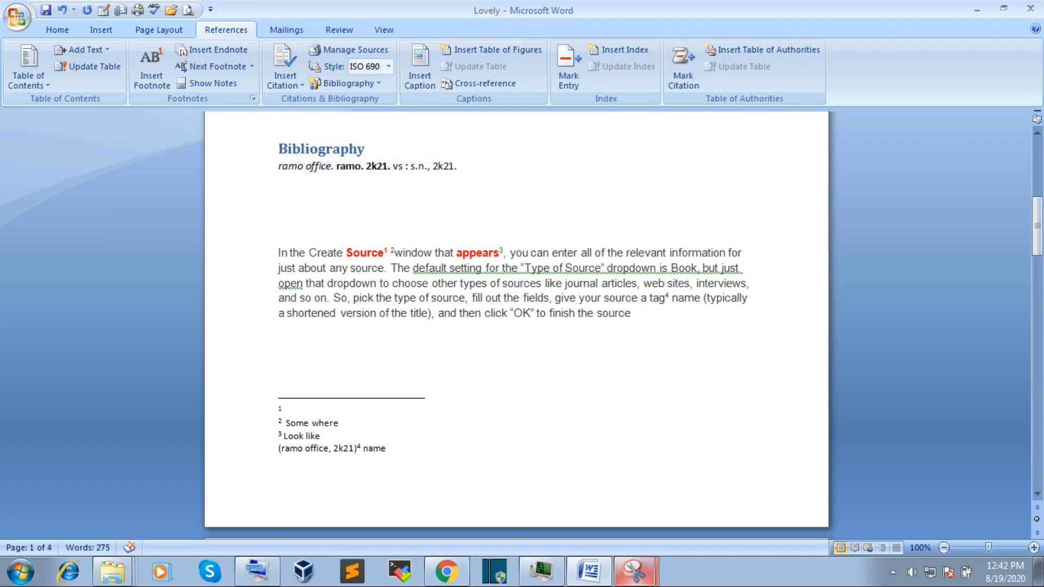
mouse_move(278, 253)
left_mouse_down()
mouse_move(639, 298)
mouse_move(636, 326)
left_mouse_up()
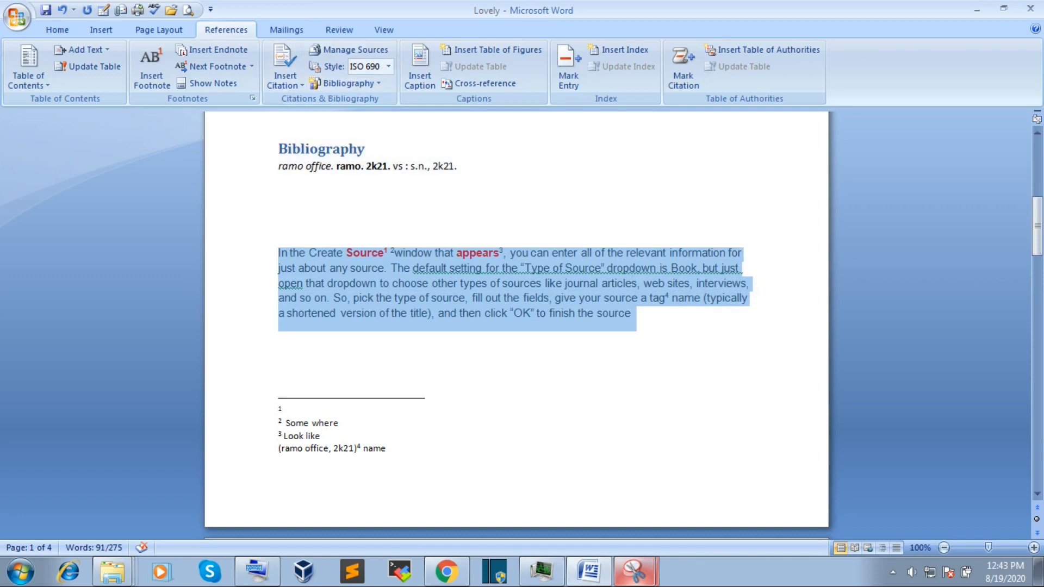
- Insert the Desert sample picture on the line below the first-page paragraph and shrink it to about 1.4" high by 1.86" wide
left_click(279, 338)
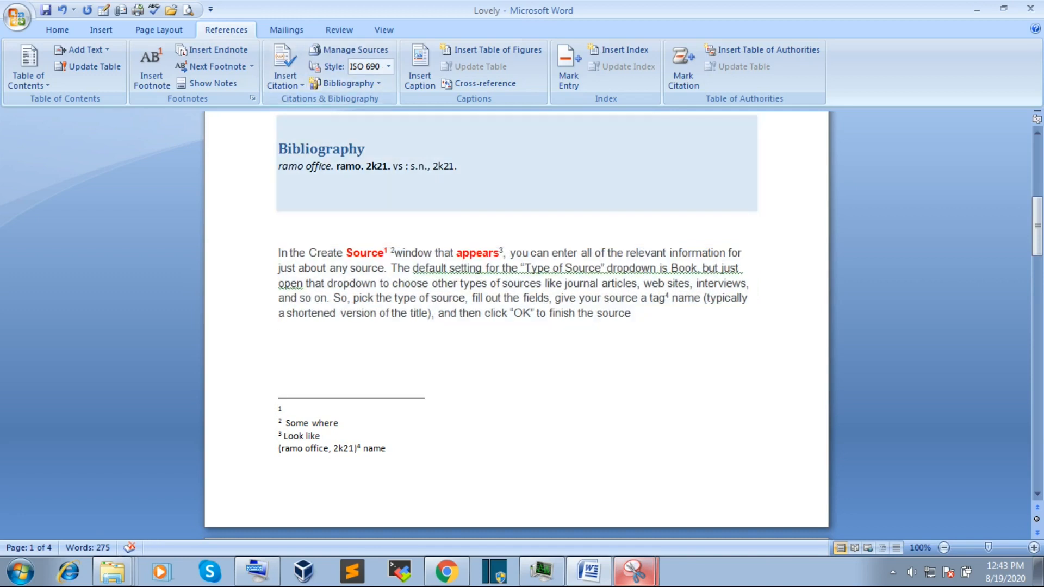
left_click_drag(1037, 215, 1037, 194)
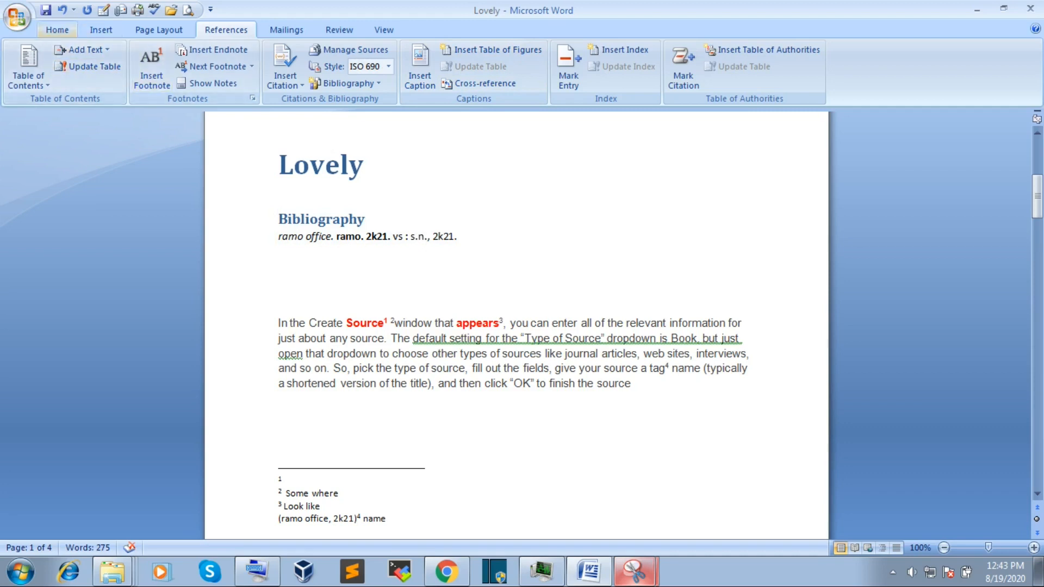
left_click(101, 30)
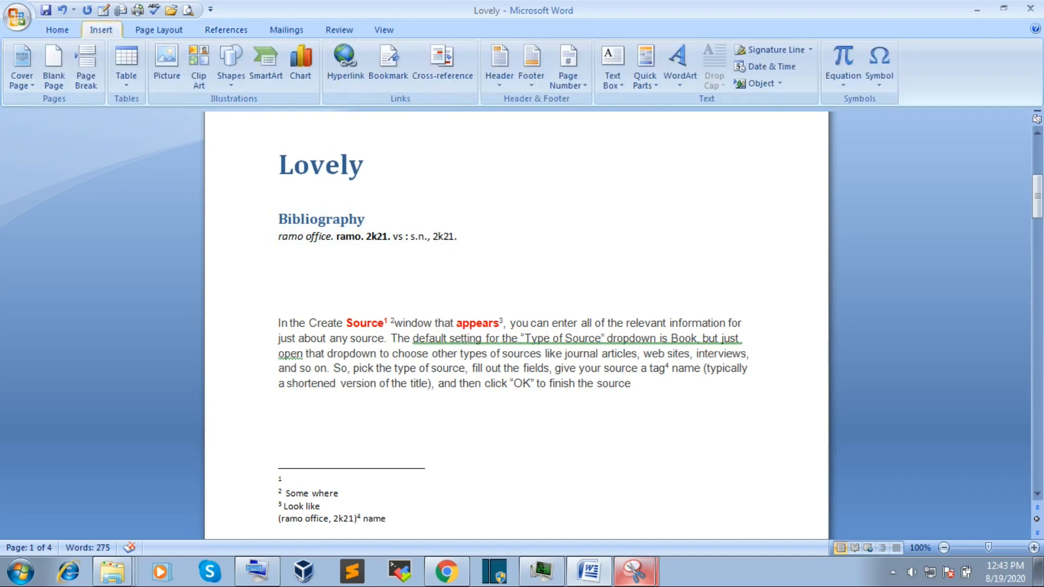
left_click(166, 66)
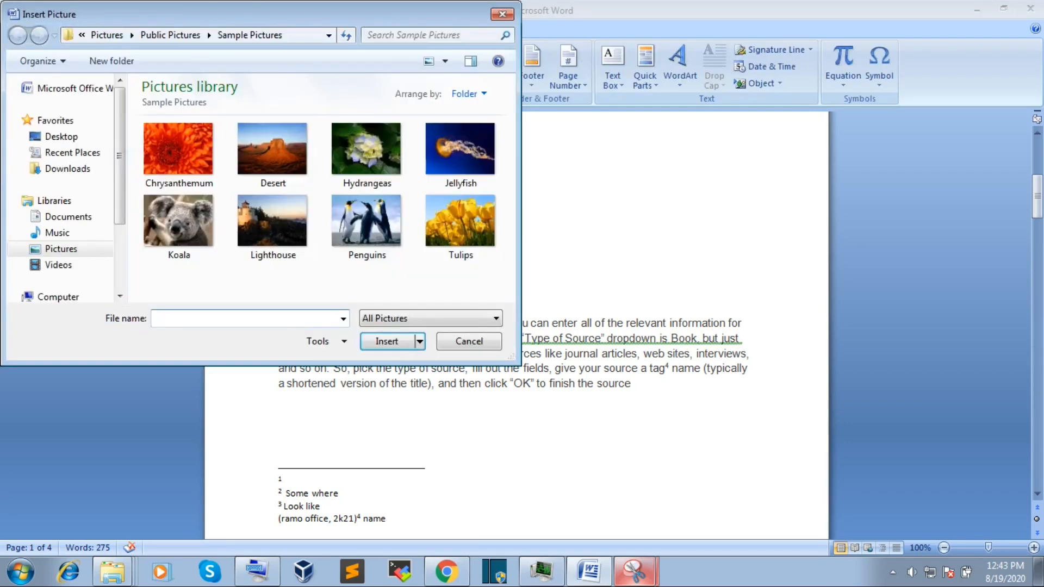
left_click(273, 155)
left_click(386, 342)
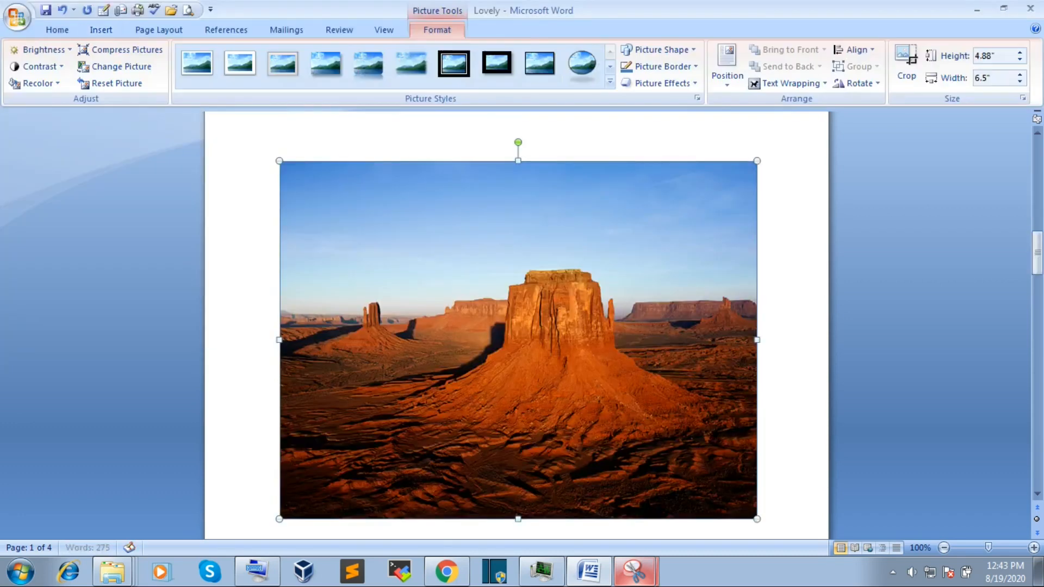
left_click_drag(756, 519, 550, 364)
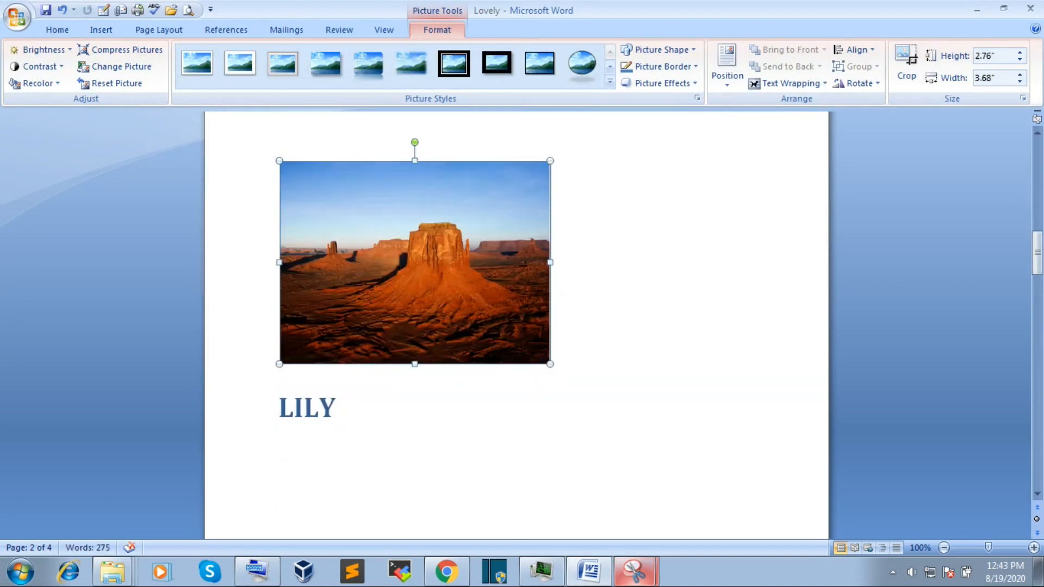
left_click_drag(550, 161, 417, 264)
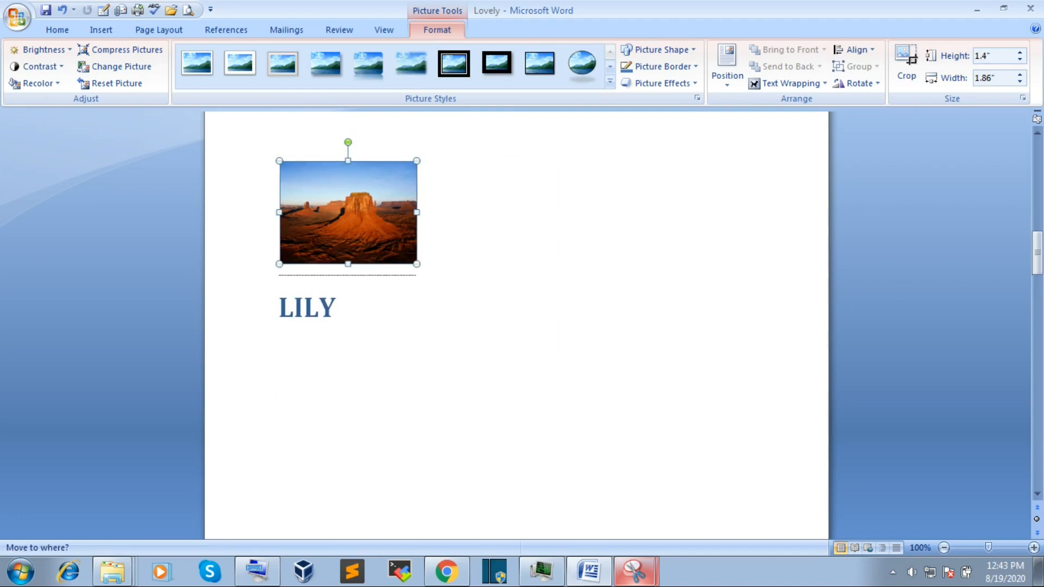
- Insert the Tulips sample picture on a new line below the page 3 paragraph, sized about 1.8" high by 2.4" wide
left_click_drag(1037, 251, 1037, 332)
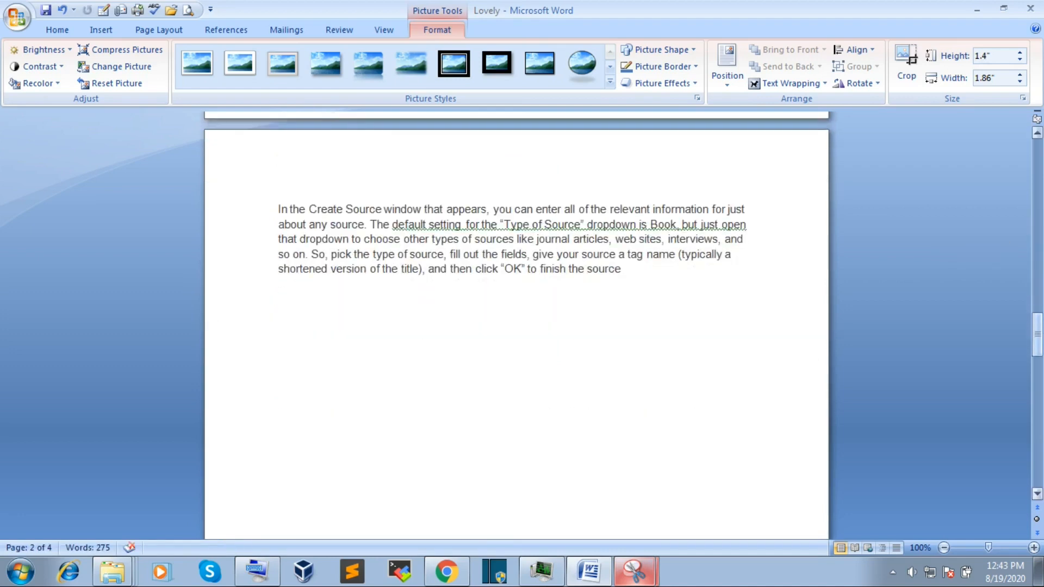
left_click(435, 269)
key("Return")
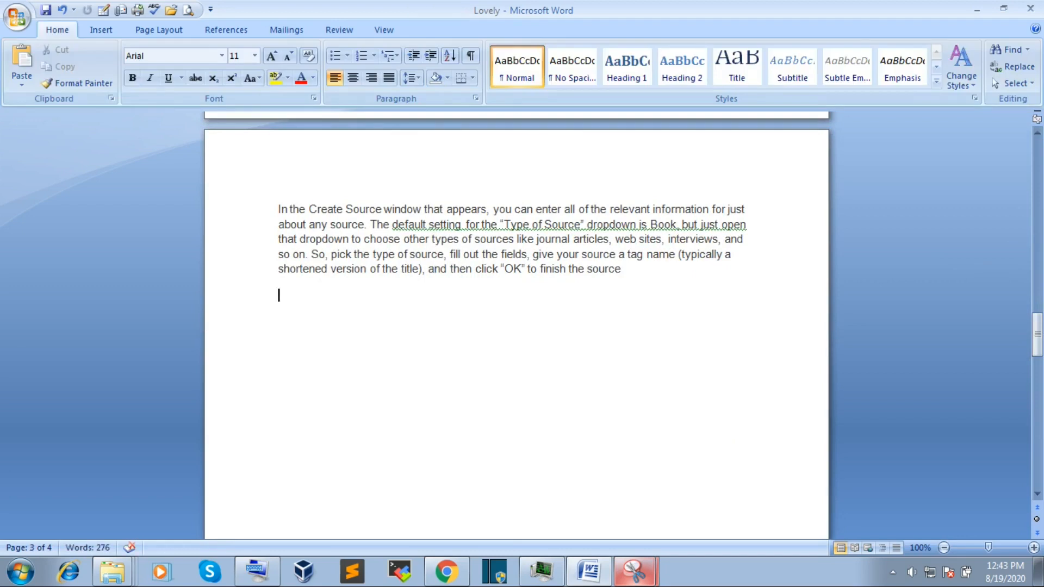
left_click(101, 30)
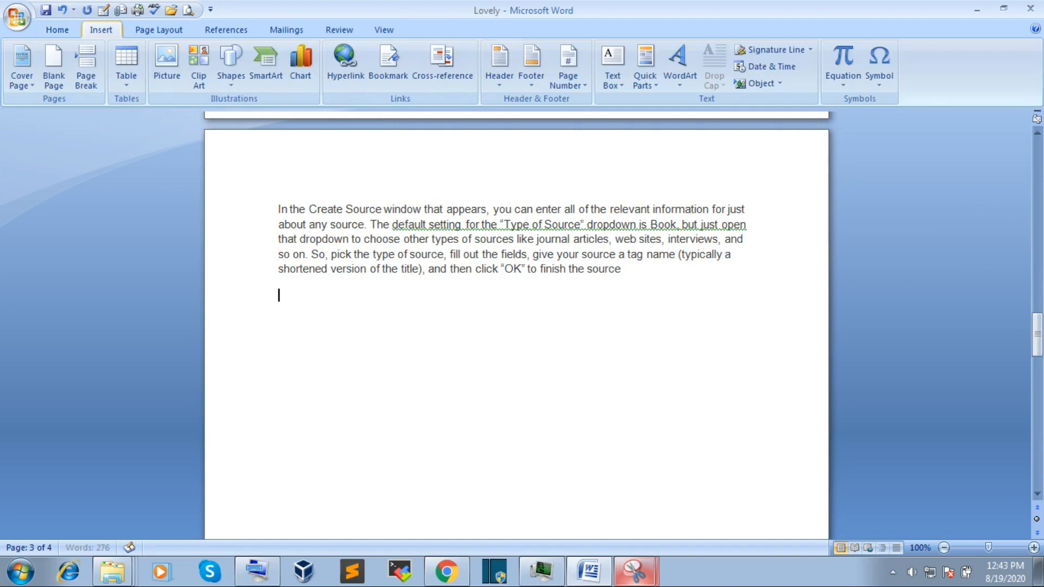
left_click(166, 59)
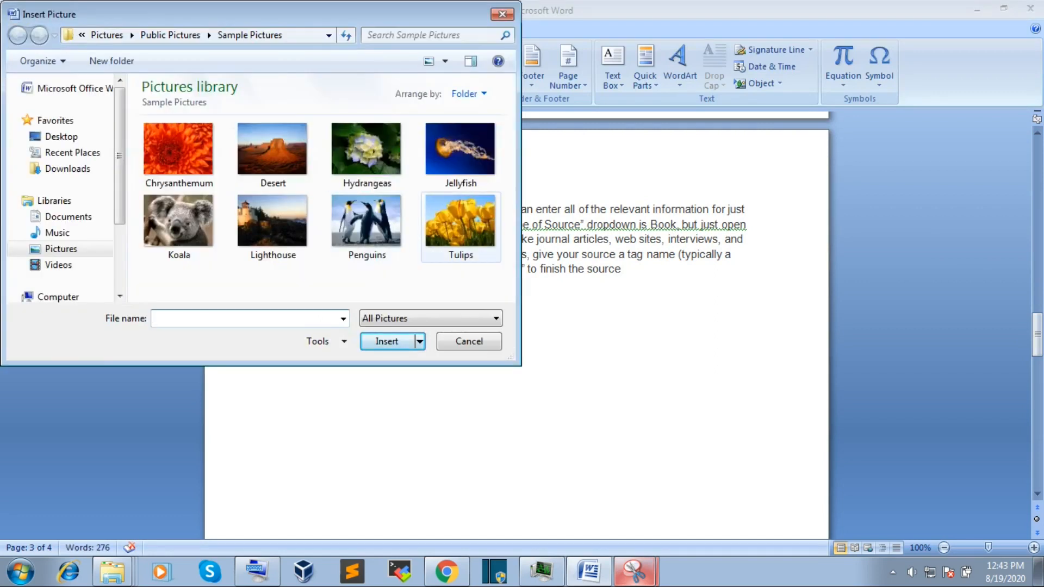
left_click(461, 227)
key("Return")
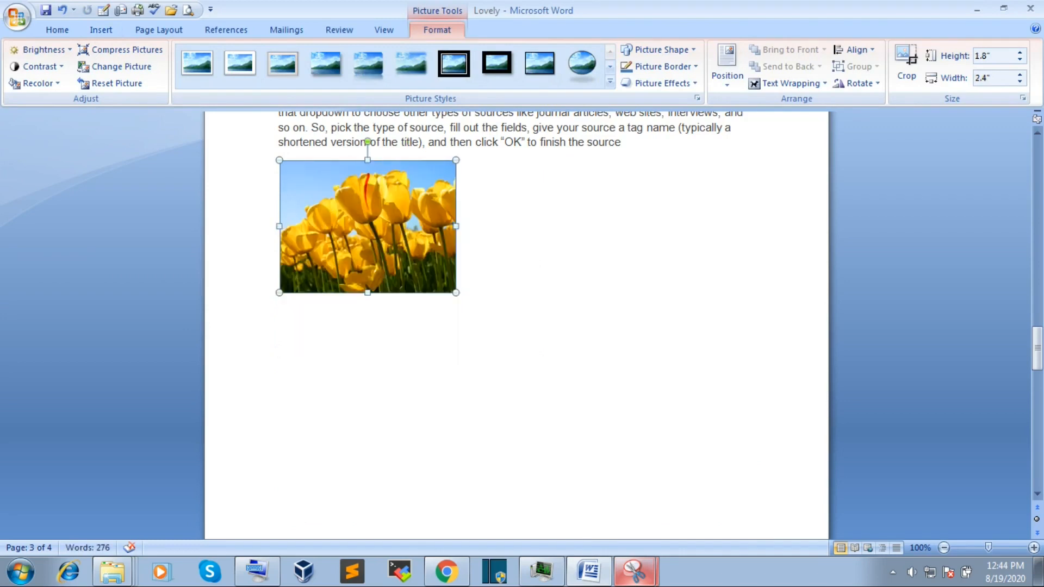
left_click_drag(402, 228, 757, 308)
- Add the text "desert" on a new line directly below the Desert picture
left_click_drag(1036, 347, 1036, 239)
left_click(348, 348)
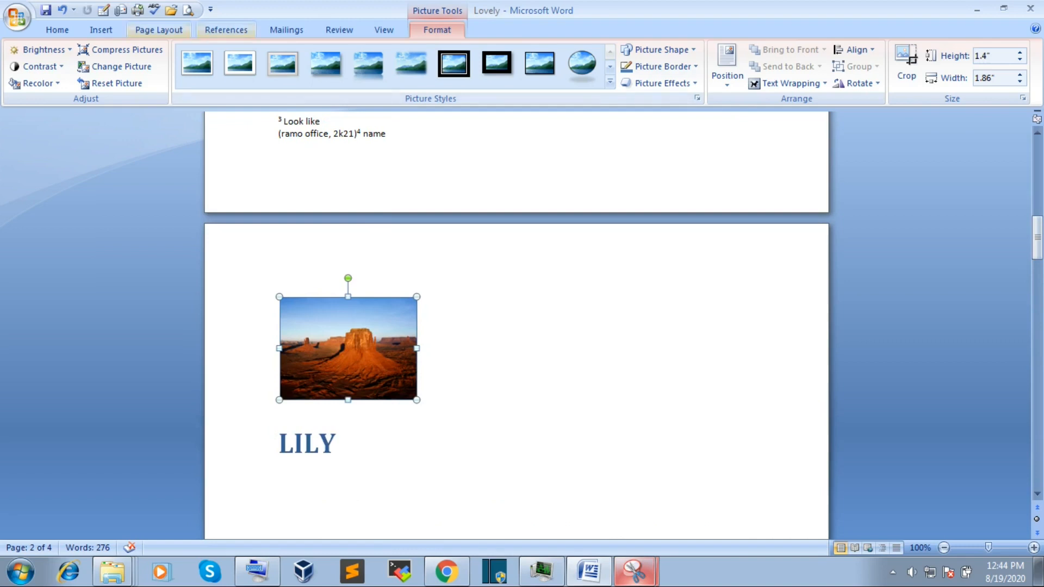
left_click(226, 30)
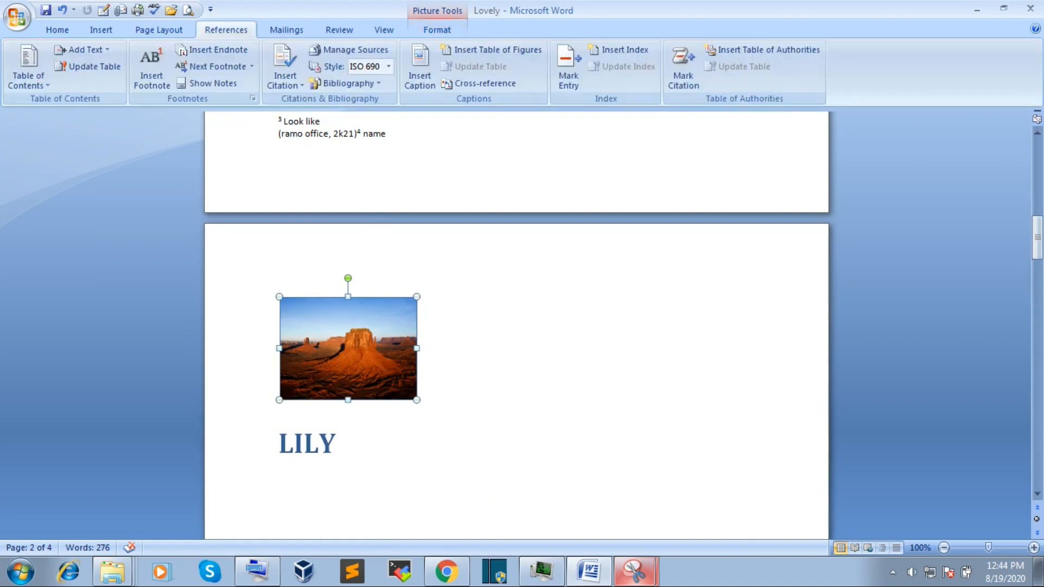
left_click(417, 394)
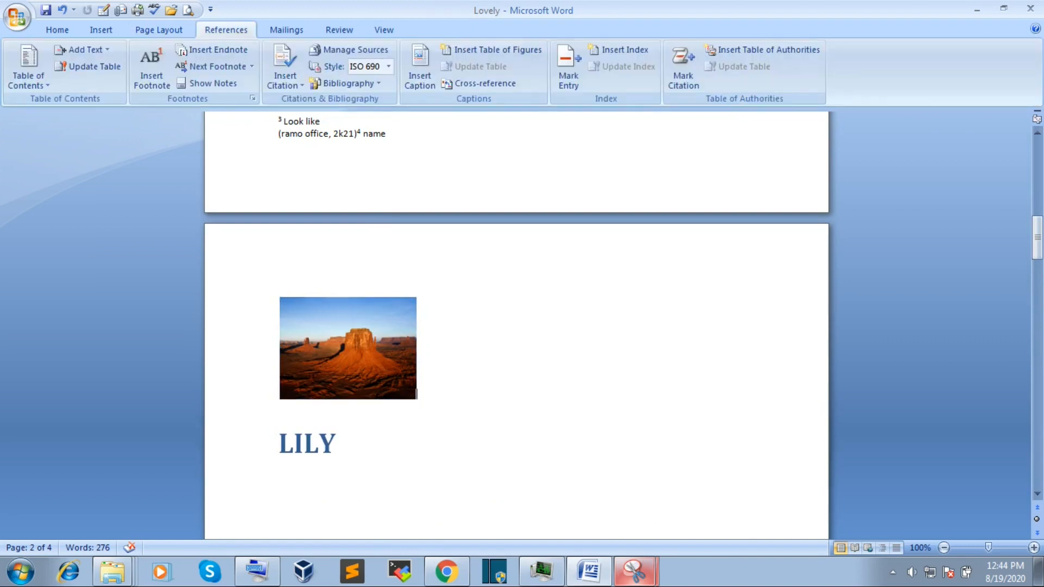
key("Return")
type("des")
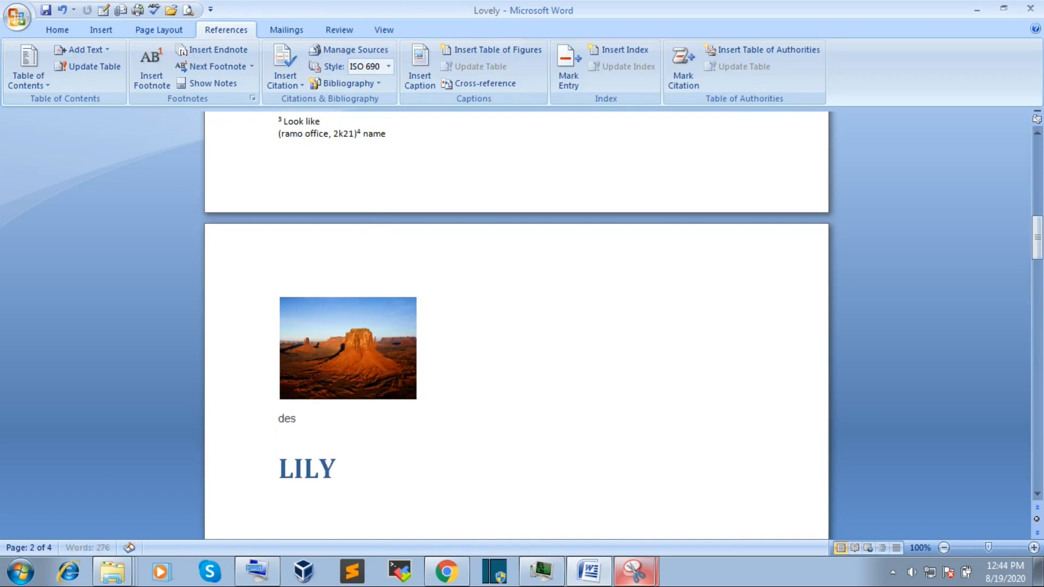
type("ert")
- Add the text "flowers" on a new line directly below the Tulips picture
left_click_drag(1037, 243, 1037, 347)
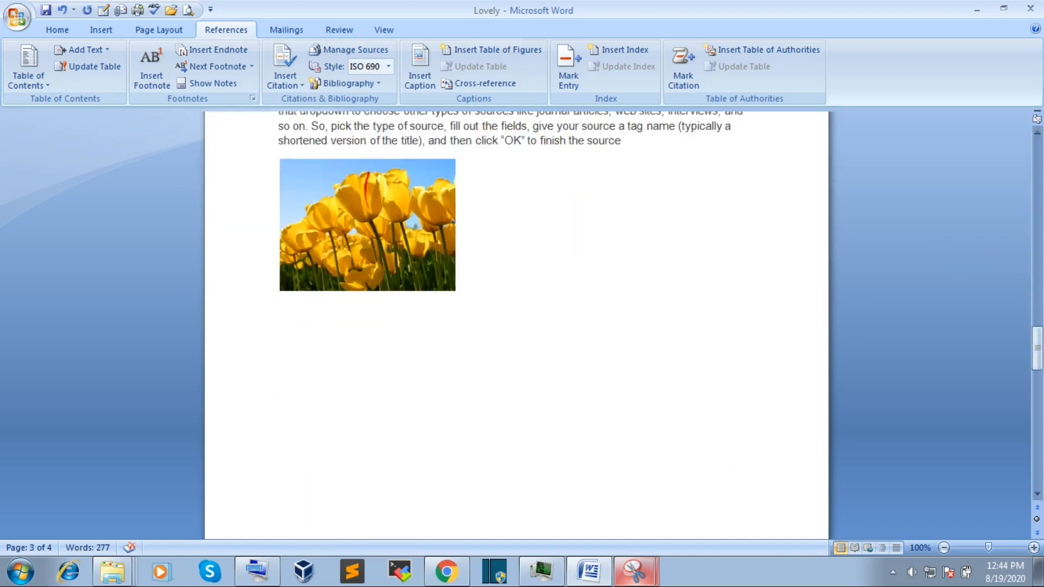
left_click(367, 225)
left_click(466, 280)
key("Return")
type("flowers")
- Insert the caption "Figure 1:desert" below the Desert picture and delete the plain "desert" line under it
left_click_drag(1037, 351, 1037, 249)
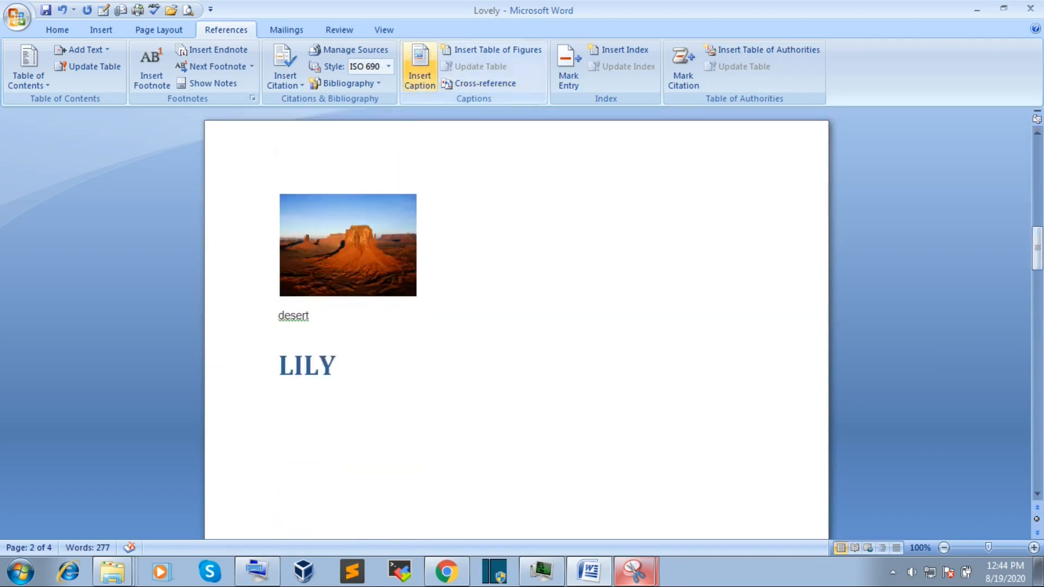
left_click(353, 244)
left_click(420, 68)
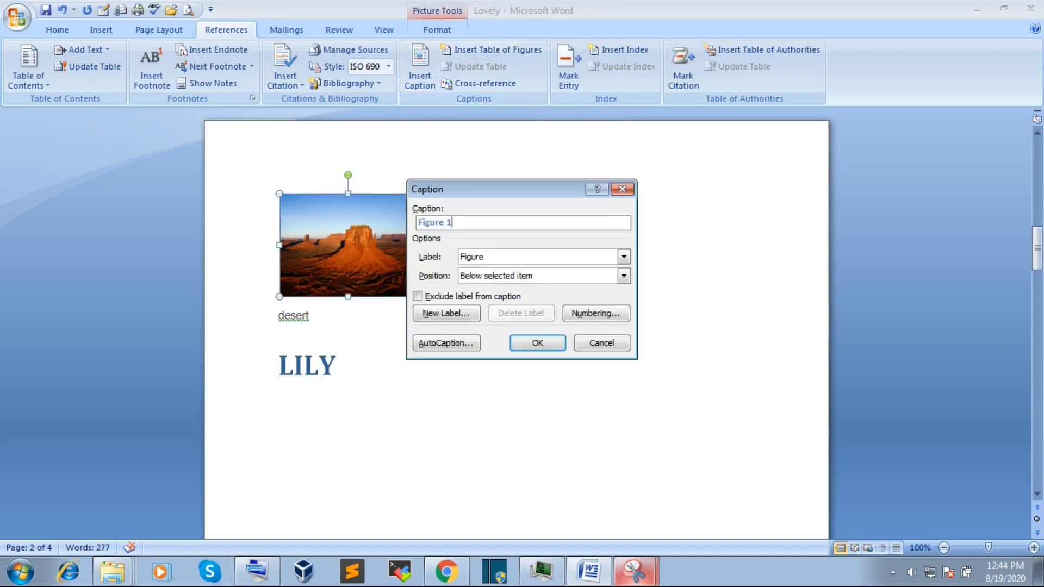
type(":desert")
left_click(624, 276)
left_click(498, 289)
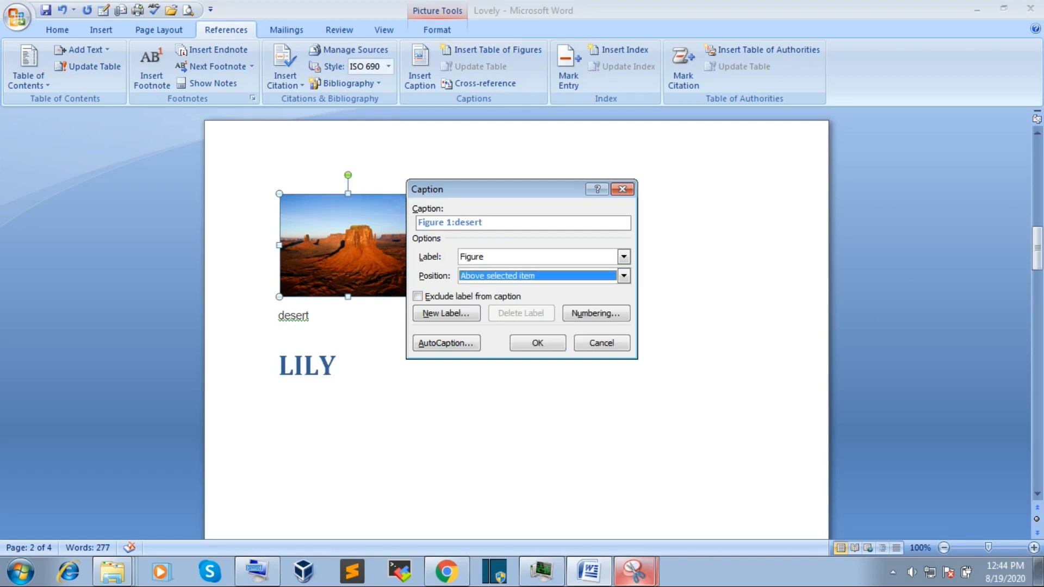
left_click(623, 277)
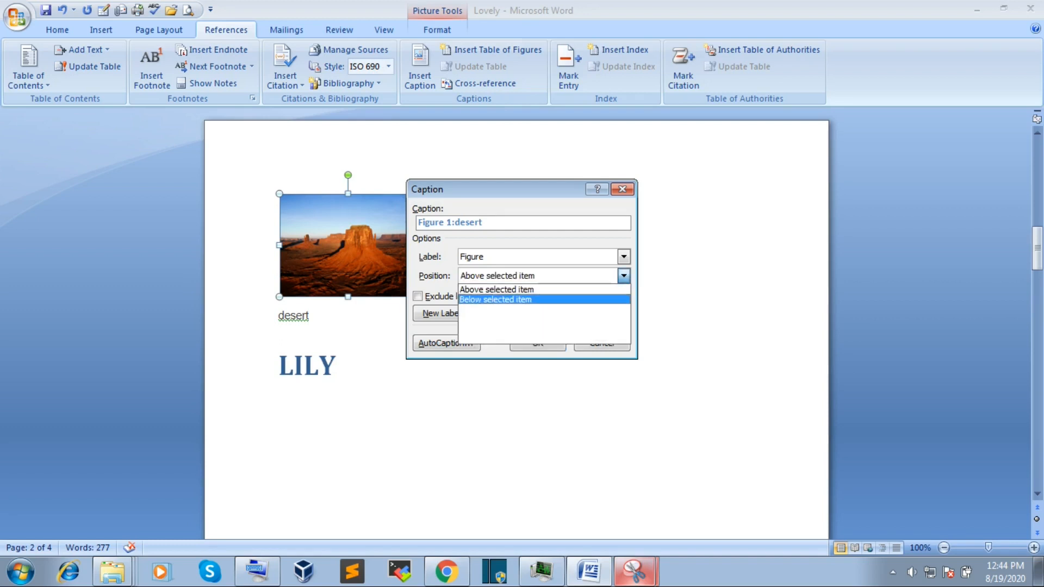
key("Return")
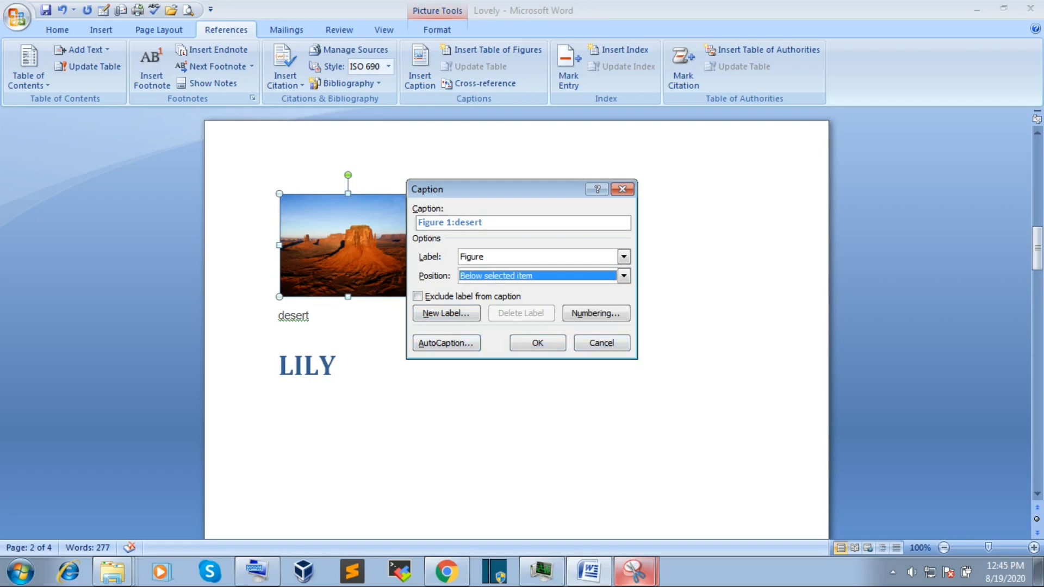
left_click(538, 343)
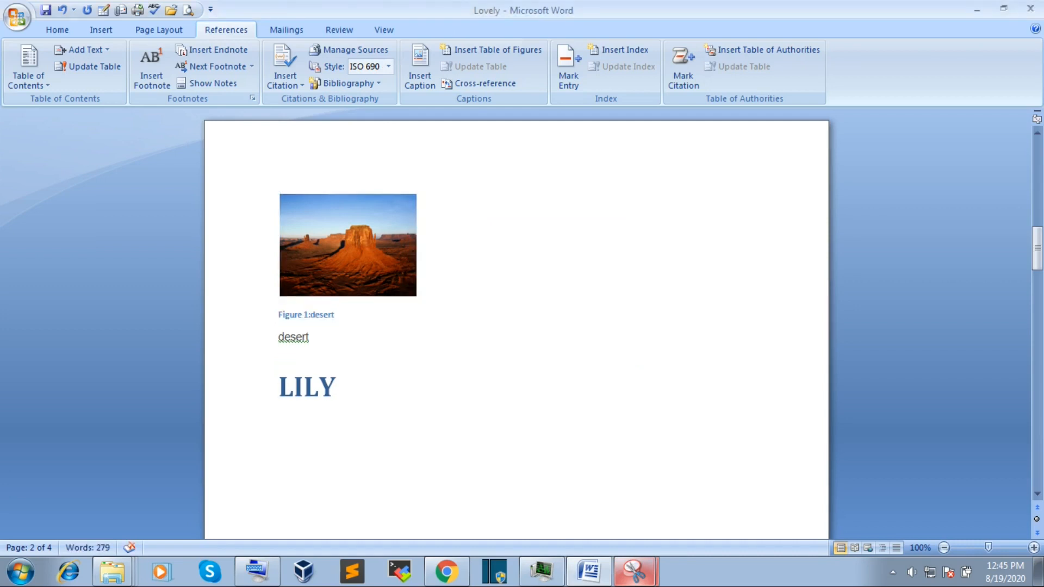
left_click_drag(279, 337, 312, 350)
key("Delete")
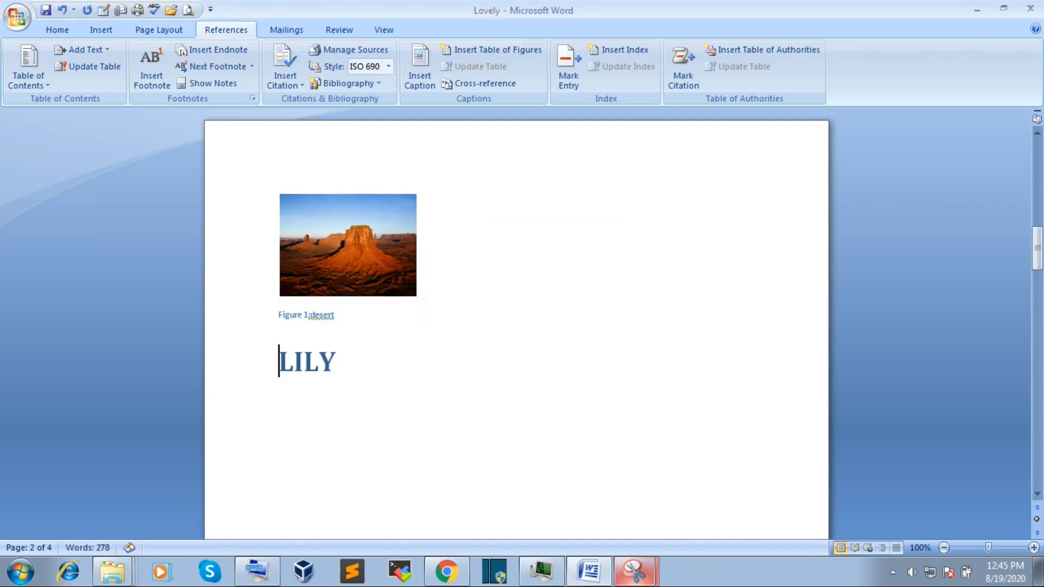
- Insert the caption "Figure 2:flowers" below the Tulips picture and delete the plain "flowers" text under it
left_click_drag(1036, 248, 1036, 353)
left_click(375, 182)
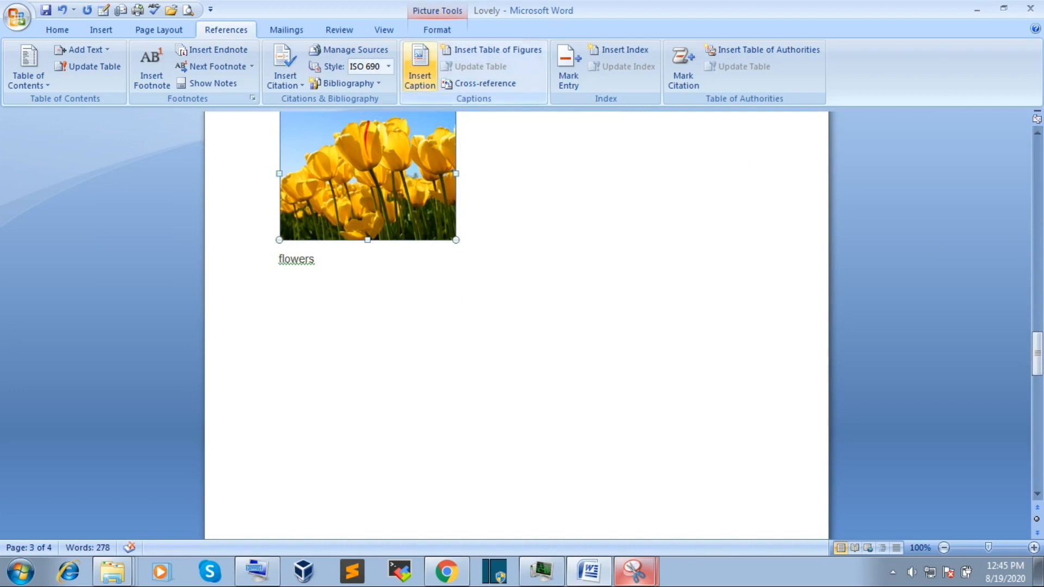
left_click(420, 68)
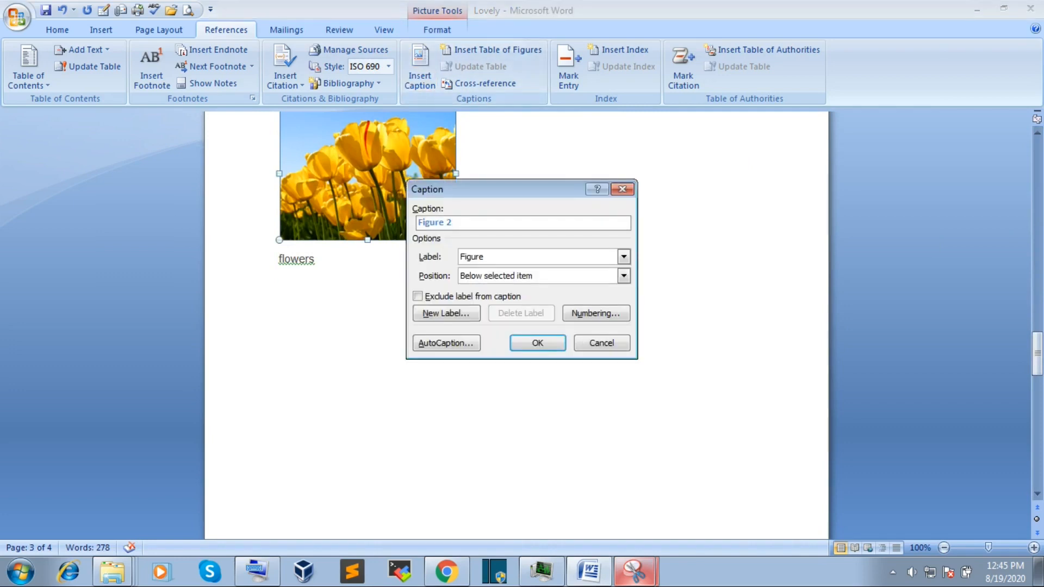
type(":flowers")
key("Return")
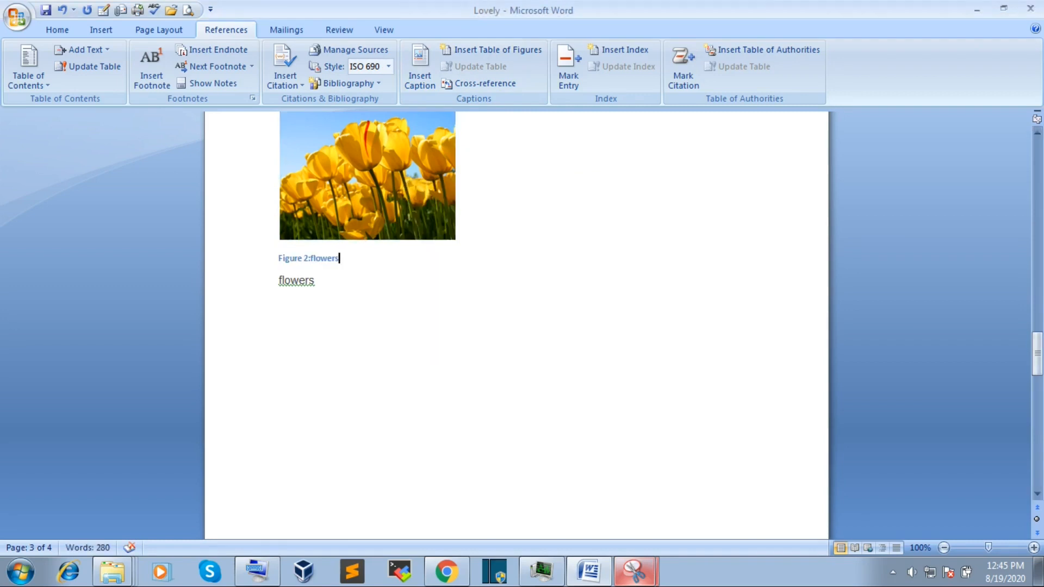
double_click(297, 281)
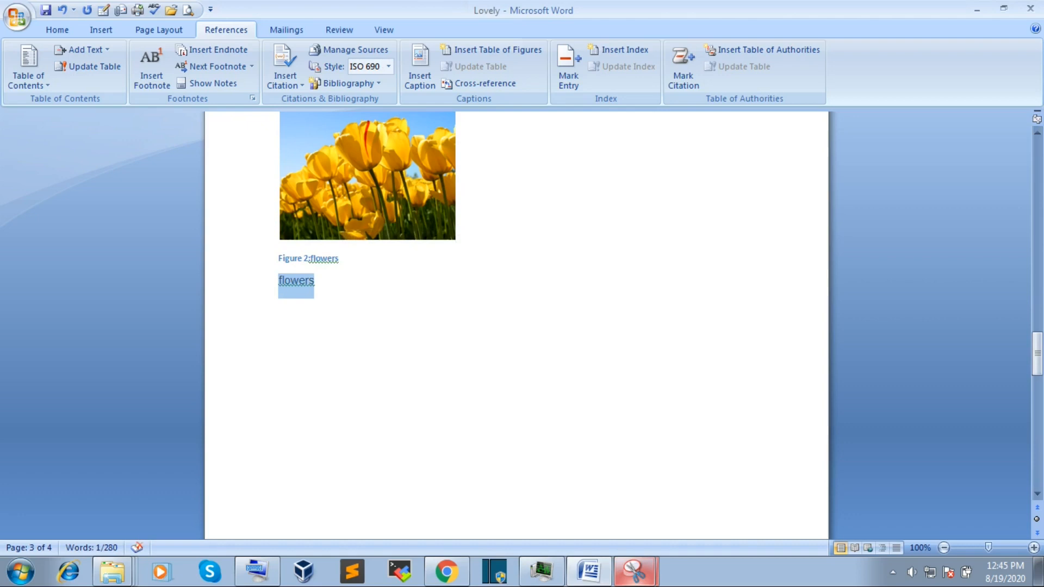
key("Delete")
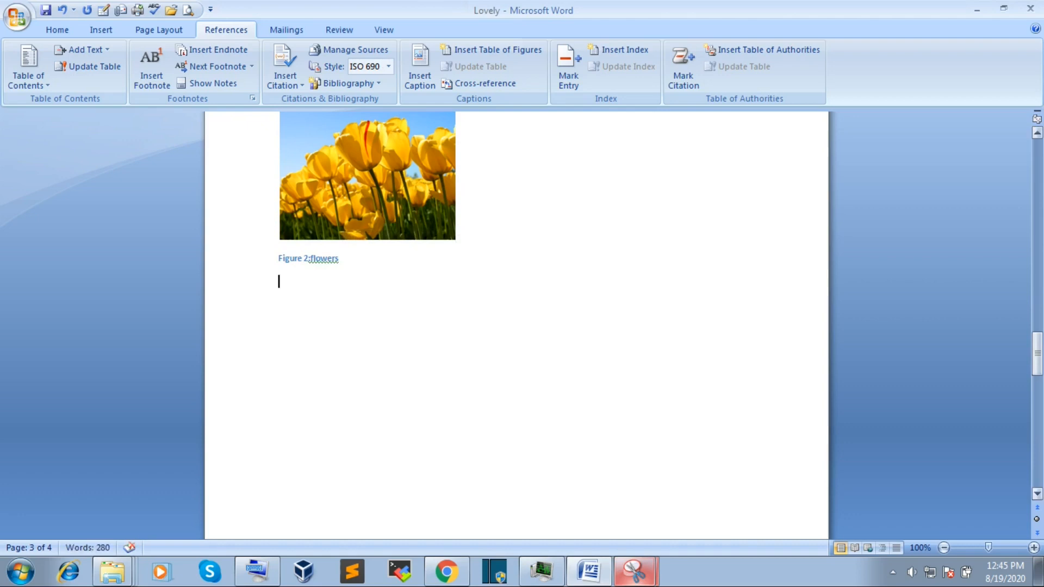
- Start a table of figures on the blank line below the table of contents, using the From template format
left_click_drag(1037, 348, 1037, 156)
left_click(278, 342)
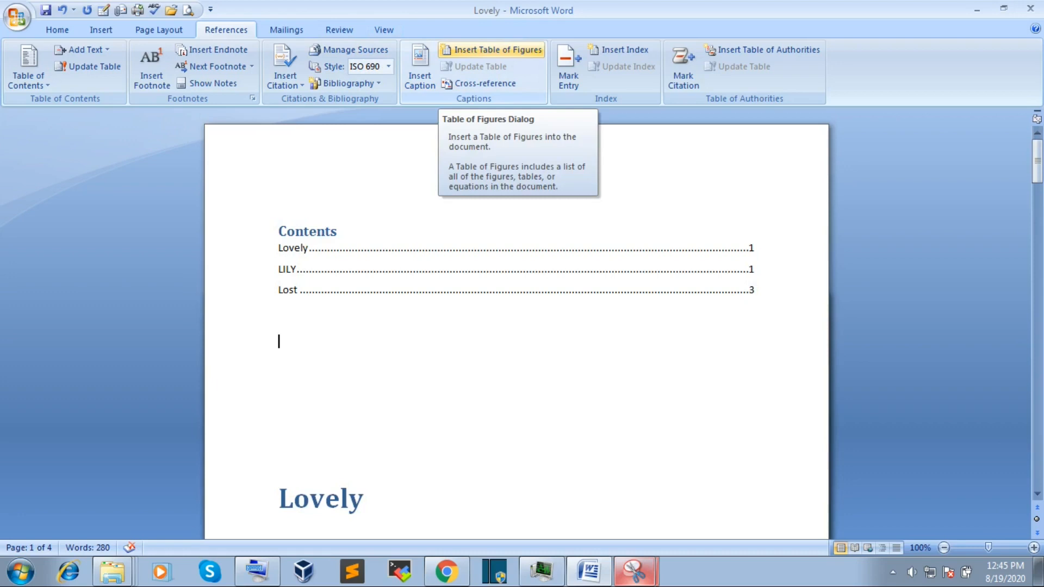
left_click(491, 50)
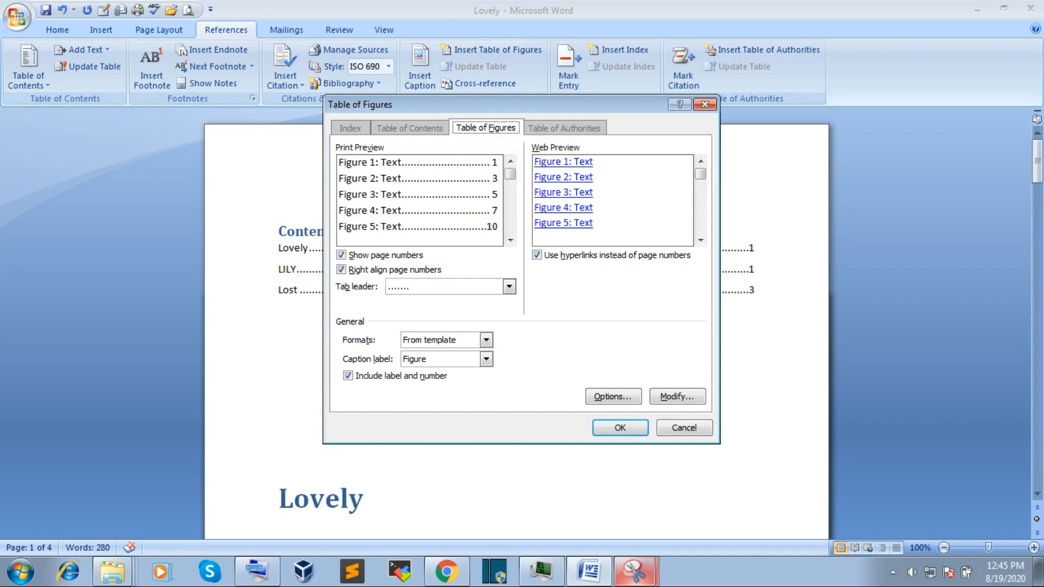
mouse_move(509, 174)
left_mouse_down()
mouse_move(510, 185)
mouse_move(510, 174)
left_mouse_up()
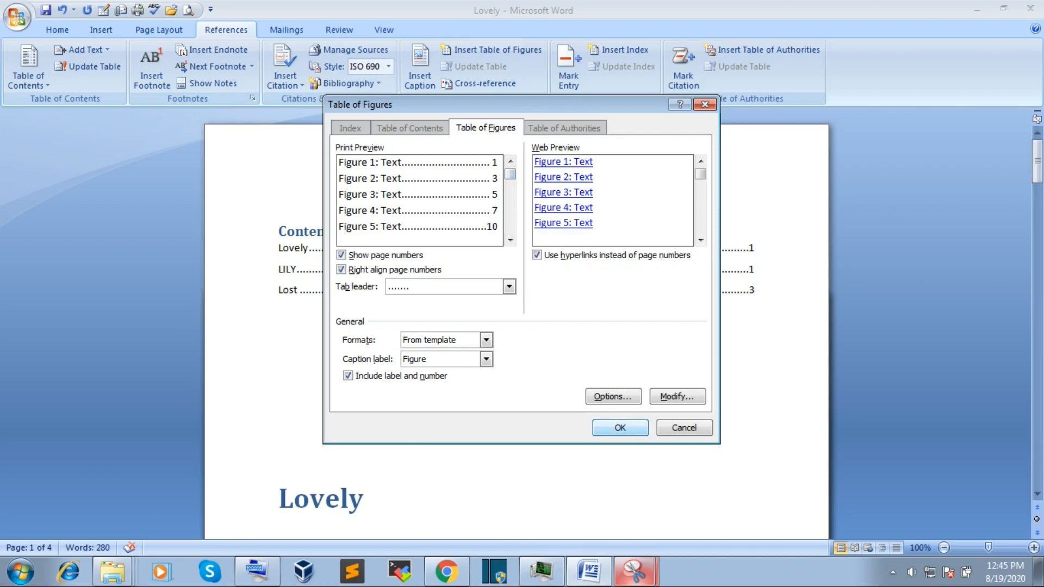
left_click(486, 340)
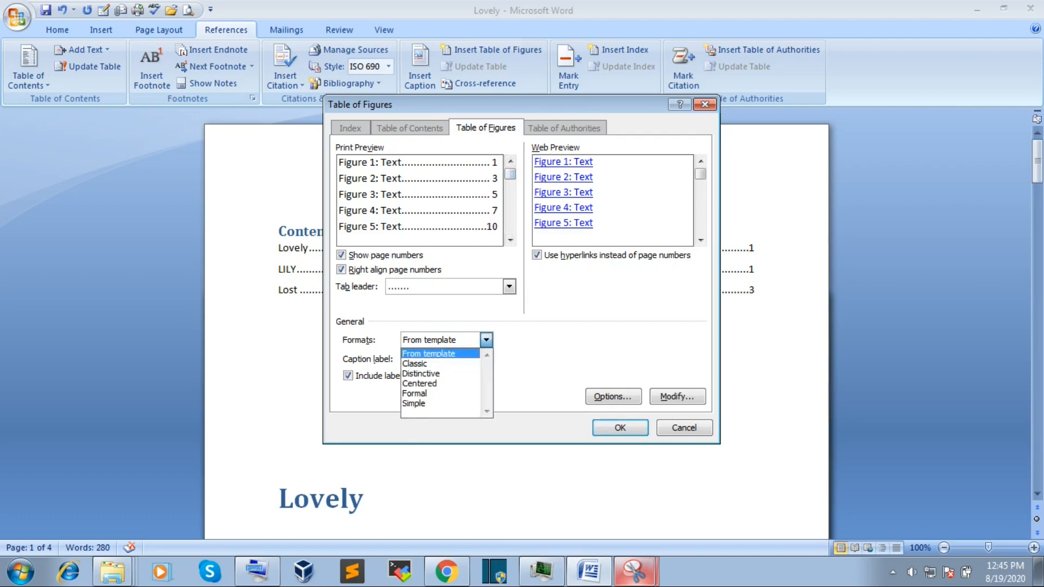
left_click(486, 339)
left_click(486, 339)
left_click(439, 353)
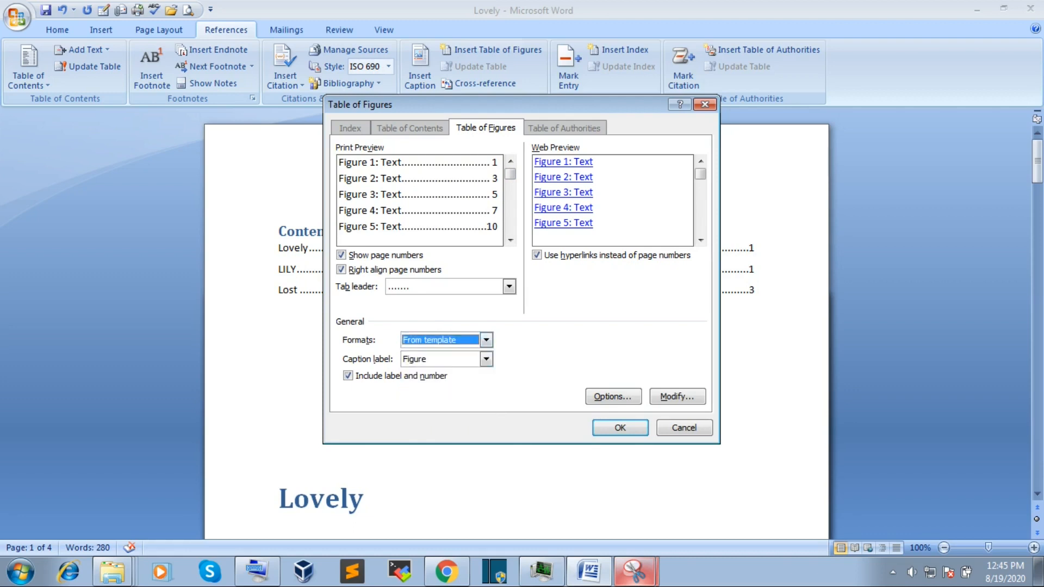
- Set the caption label to Figure and insert the table of figures
left_click(485, 358)
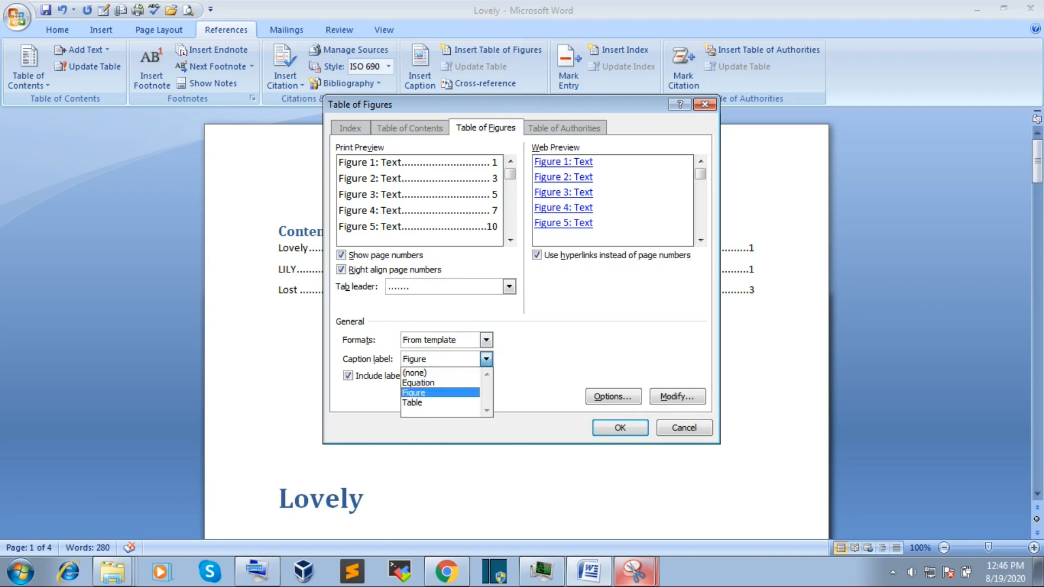
key("Return")
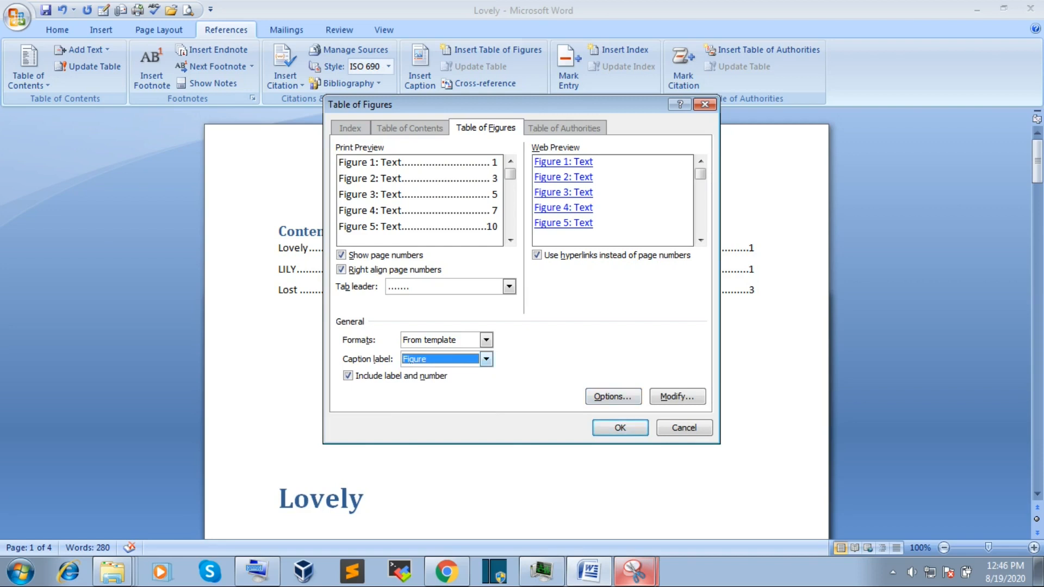
key("alt+Down")
key("Down")
key("Return")
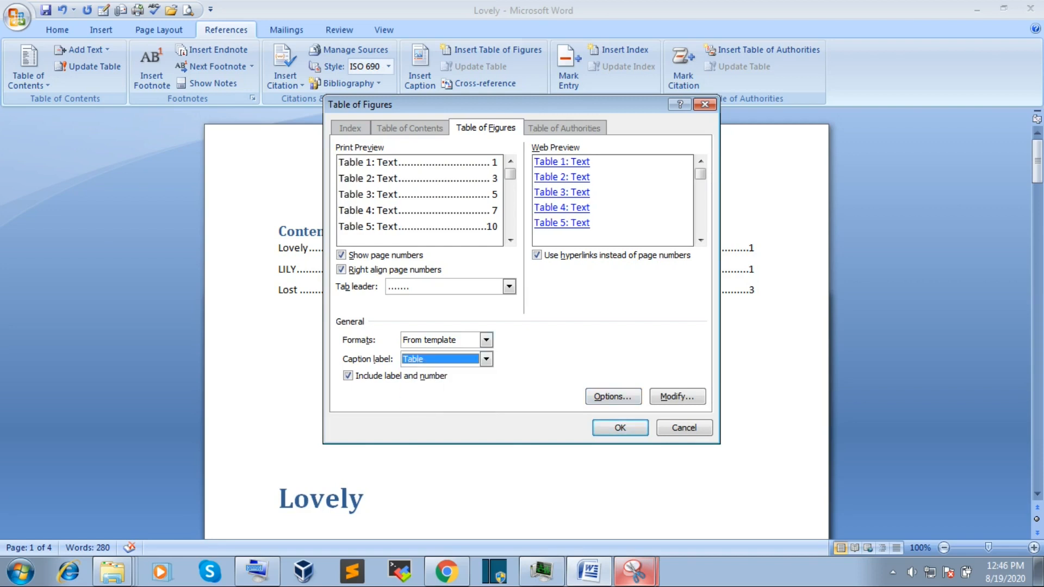
left_click(486, 359)
left_click(424, 392)
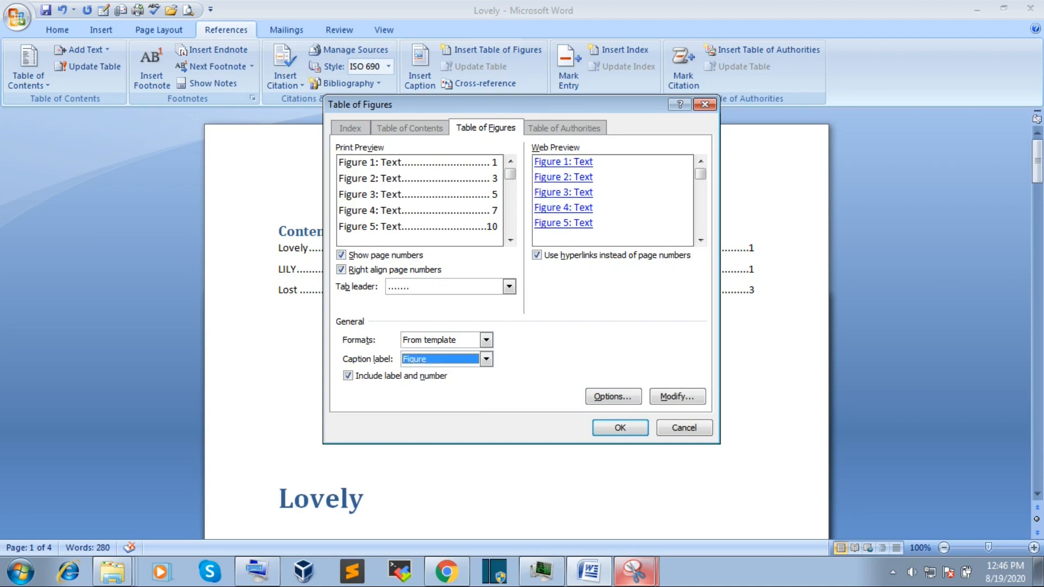
left_click(620, 427)
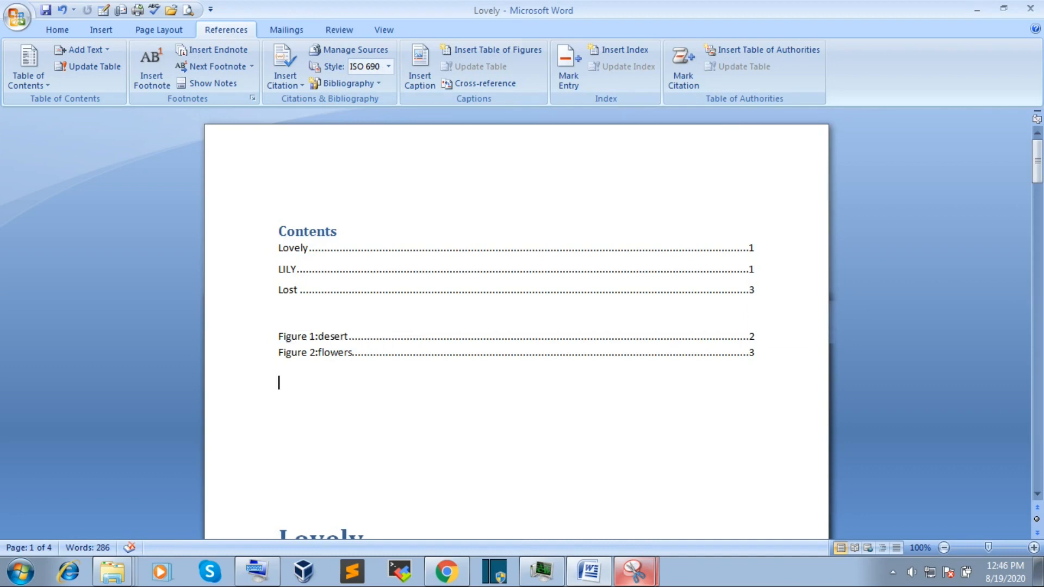
- Follow the Figure 1:desert and Figure 2:flowers links in the table of figures, returning to the list after each
left_click(279, 336)
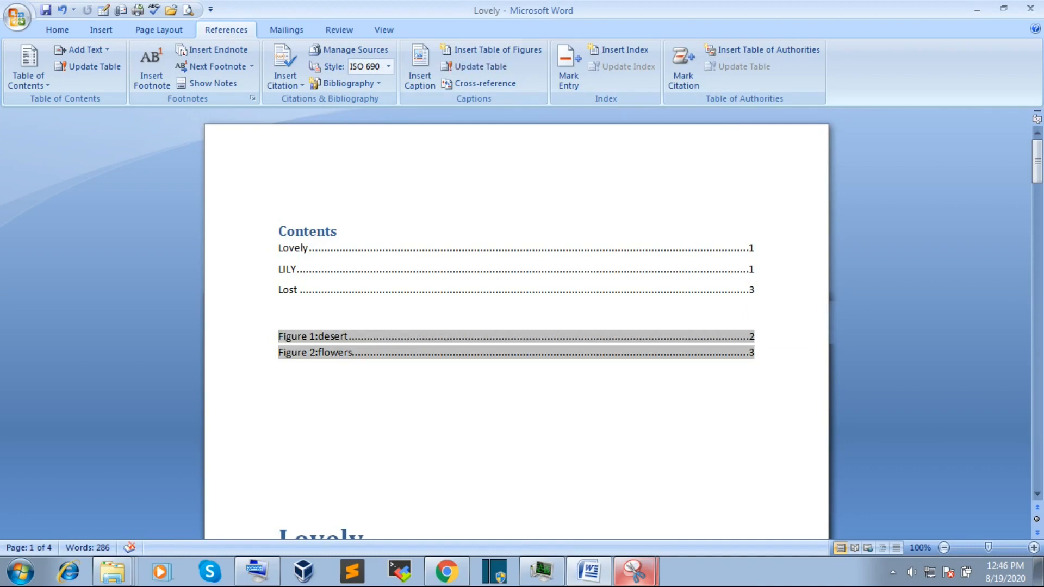
left_click(282, 337, "ctrl")
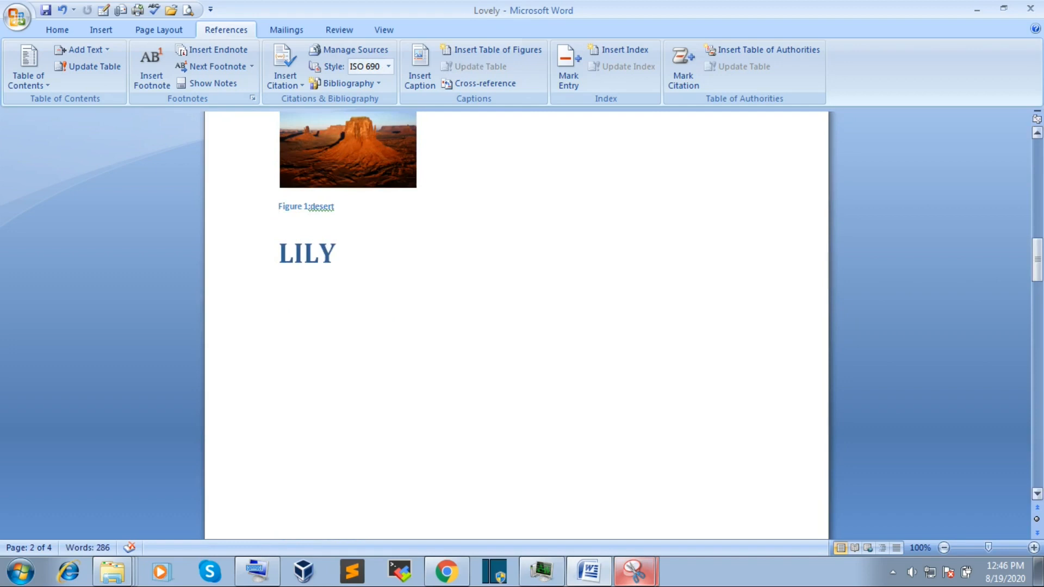
left_click_drag(1037, 261, 1037, 162)
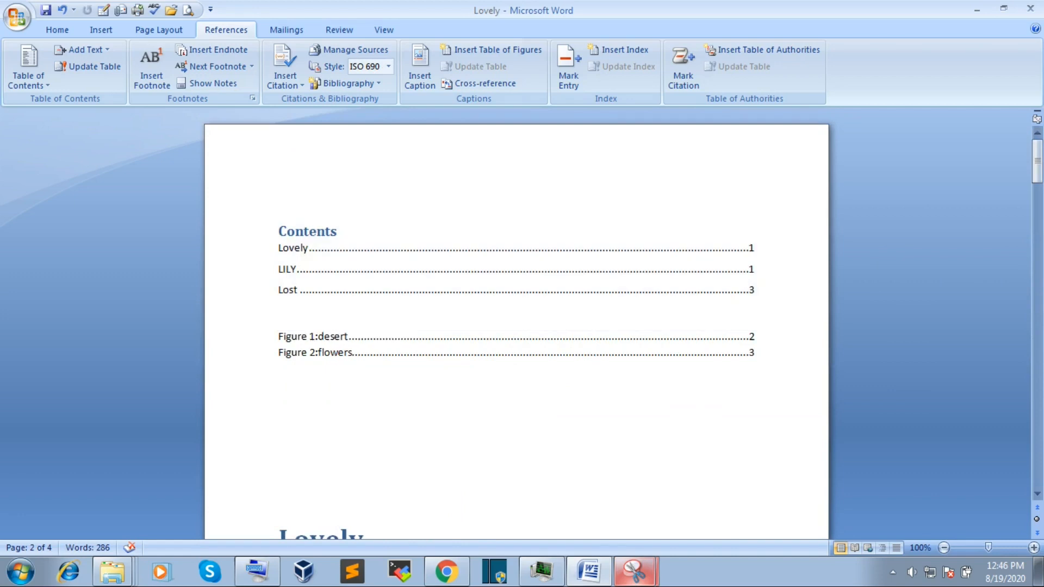
left_click(265, 352)
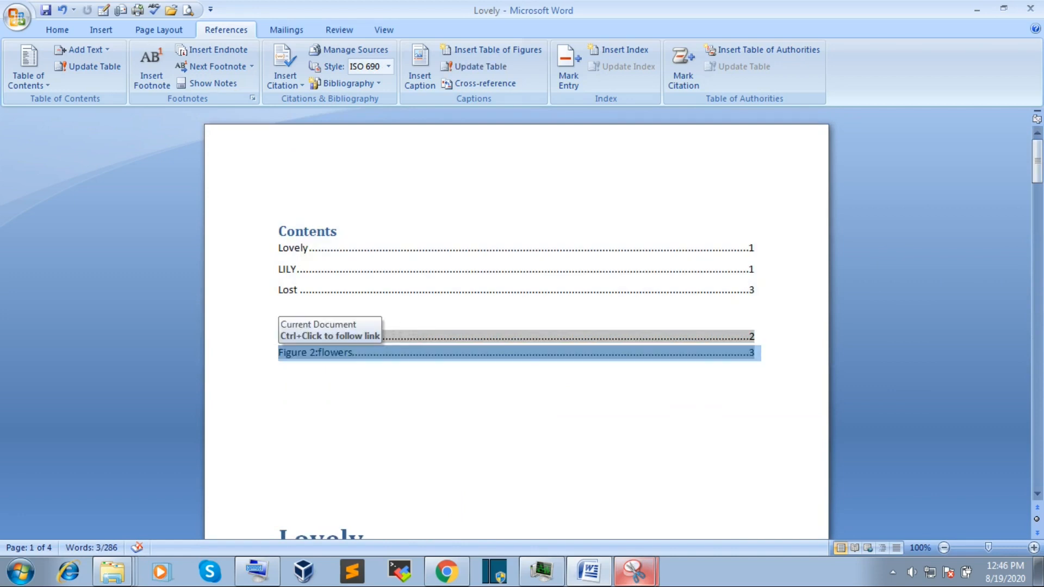
left_click(294, 352, "ctrl")
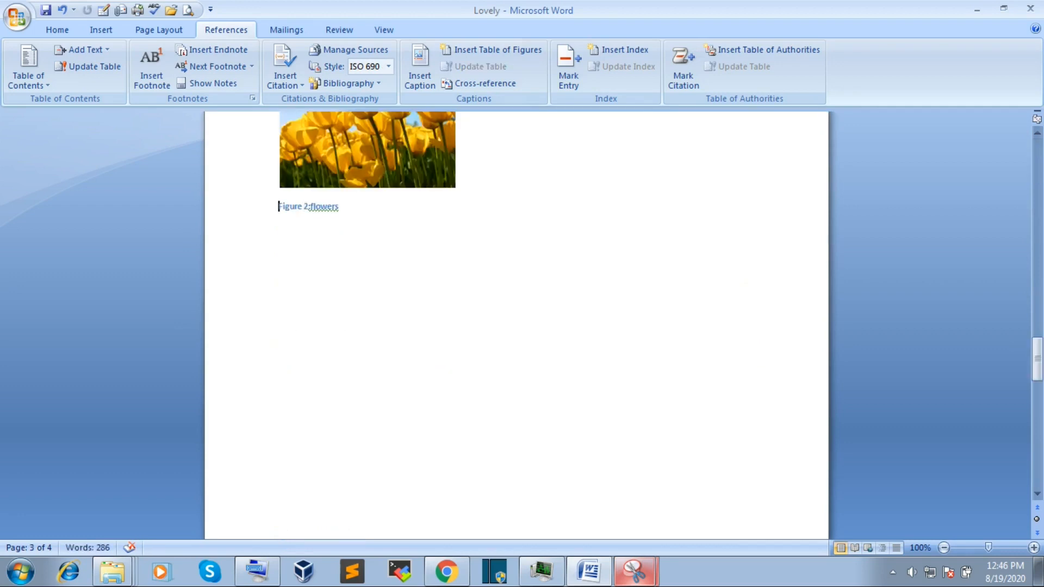
left_click_drag(1037, 369, 1037, 165)
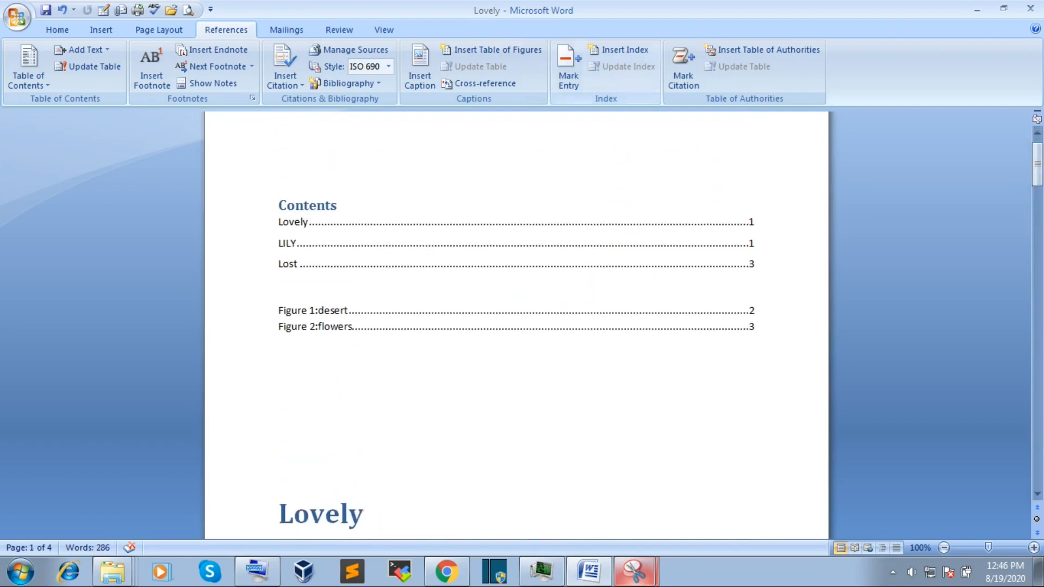
- Mark the red word "Source" in the first page's paragraph as an index entry with the Cross-reference option "See"
left_click_drag(1037, 164, 1037, 208)
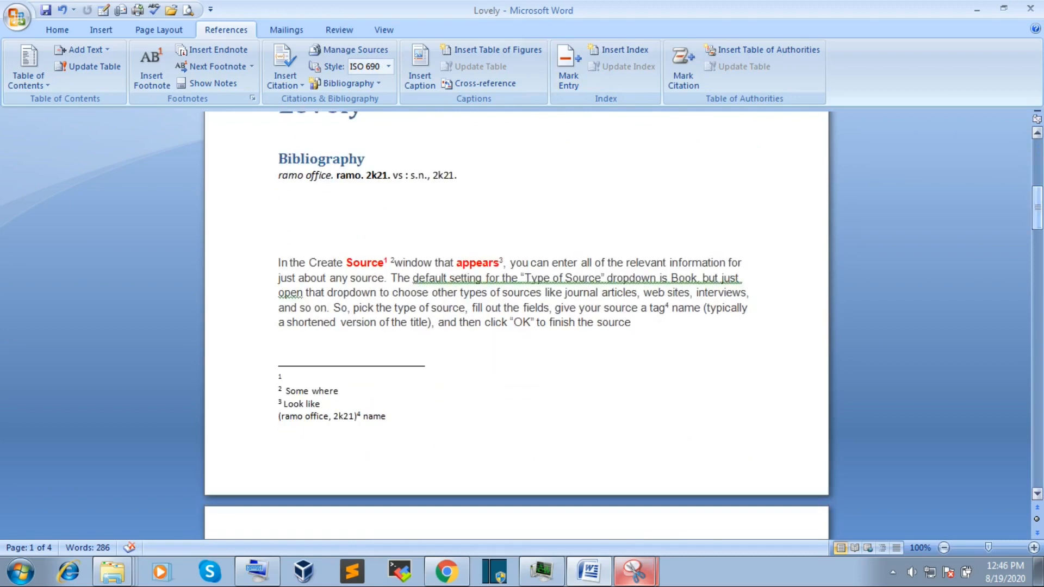
left_click_drag(345, 263, 383, 263)
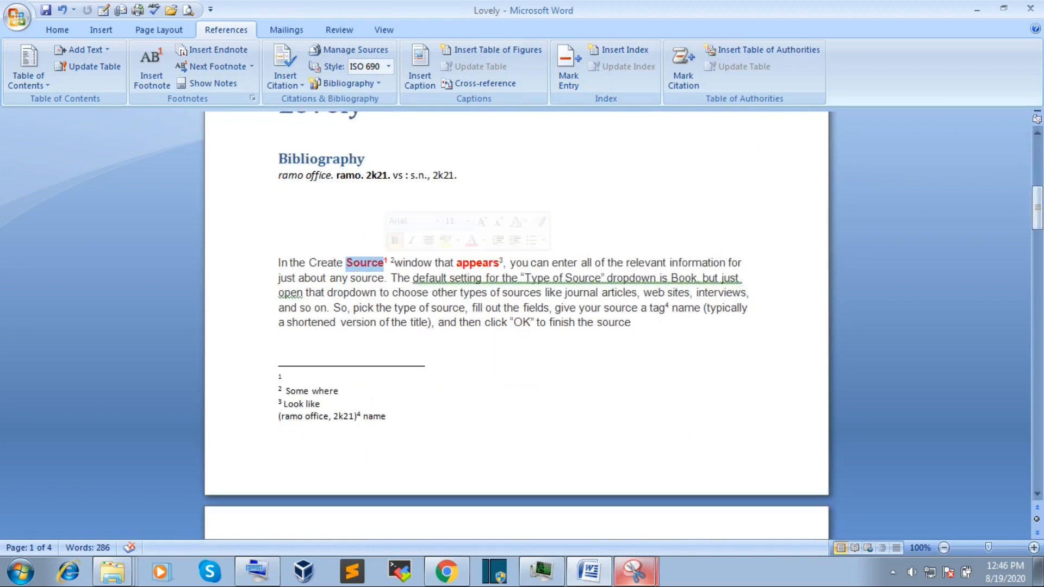
left_click(568, 68)
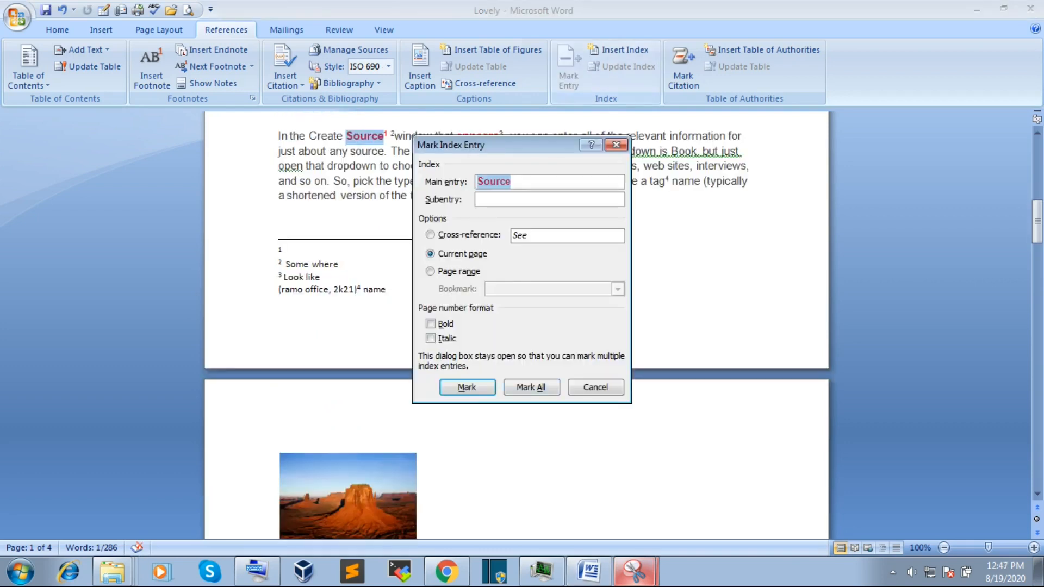
key("alt+c")
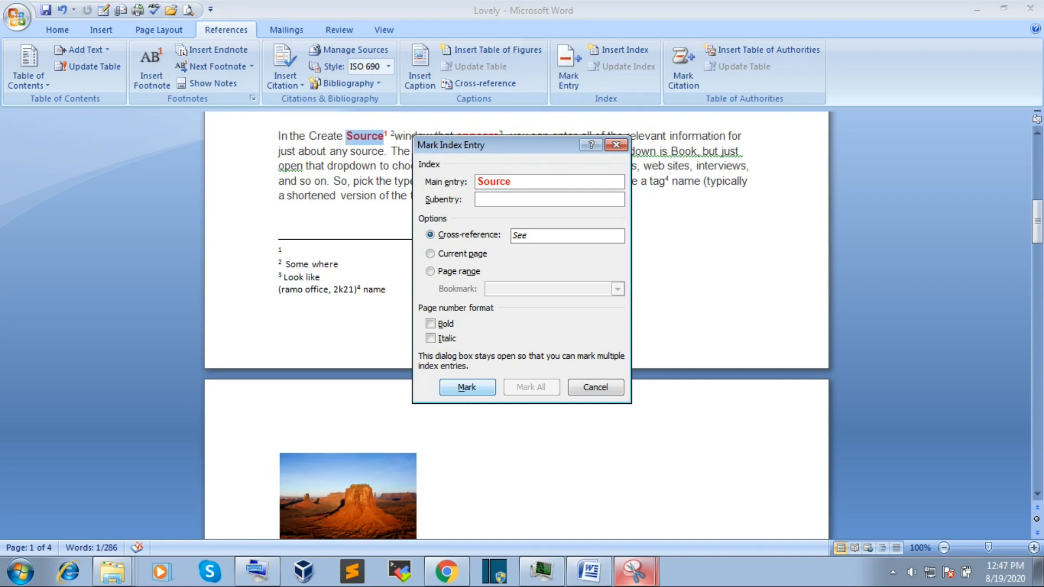
key("Return")
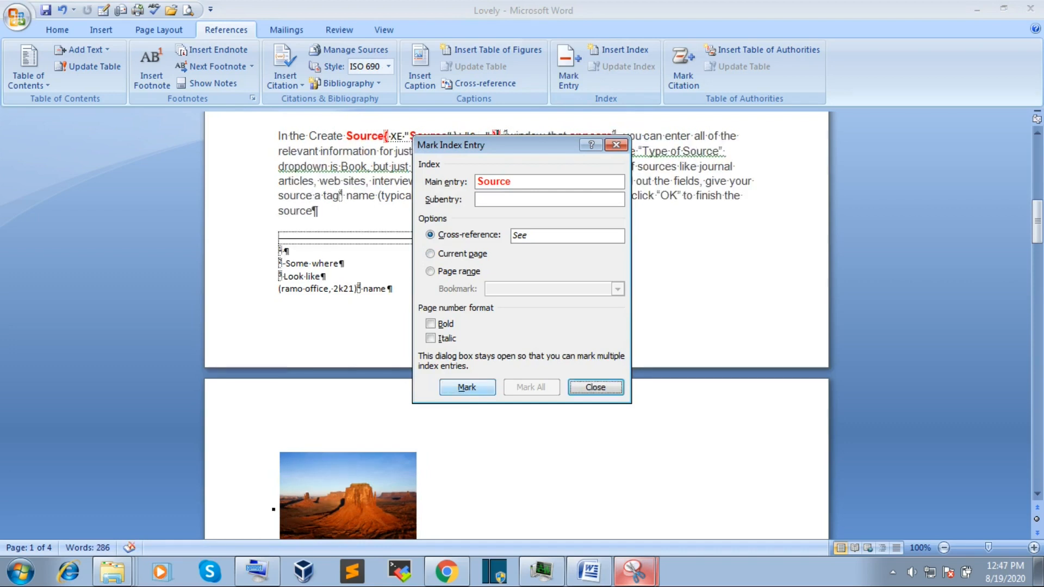
key("Return")
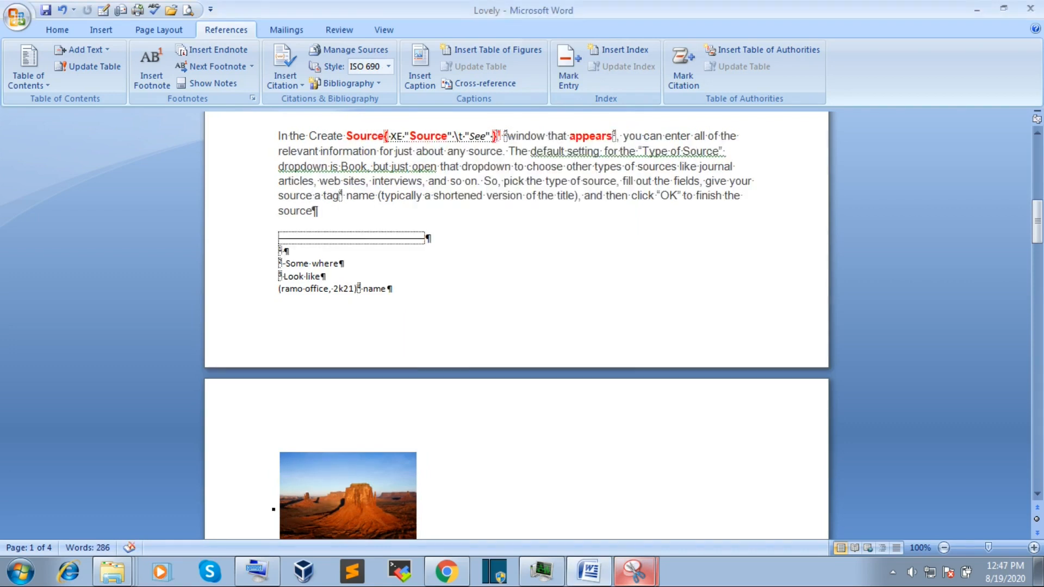
- Mark the red word "appears" in the same paragraph as an index entry with the Current page option
left_click_drag(548, 136, 612, 136)
left_click(612, 136)
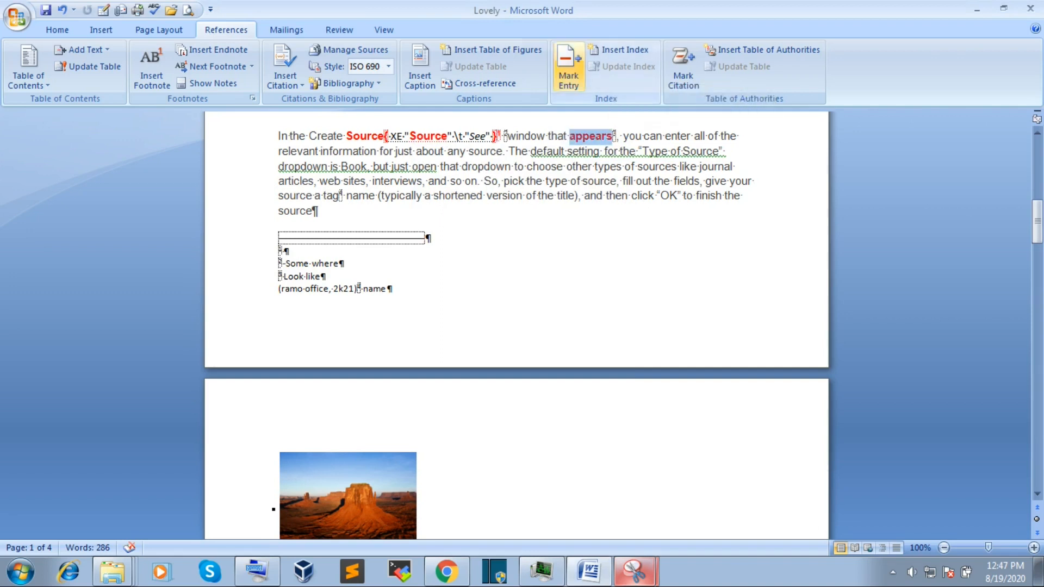
left_click(568, 71)
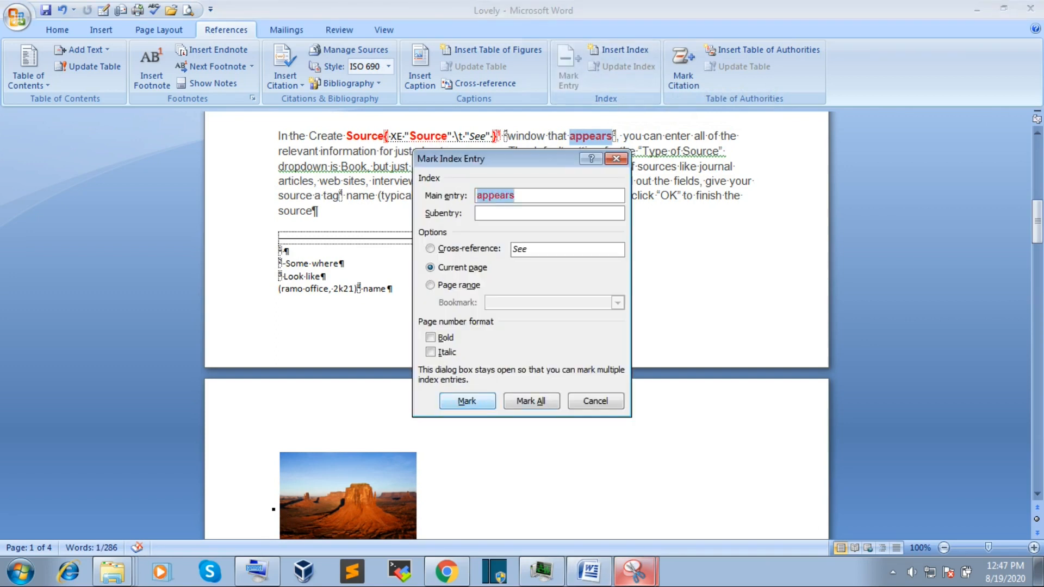
left_click(466, 401)
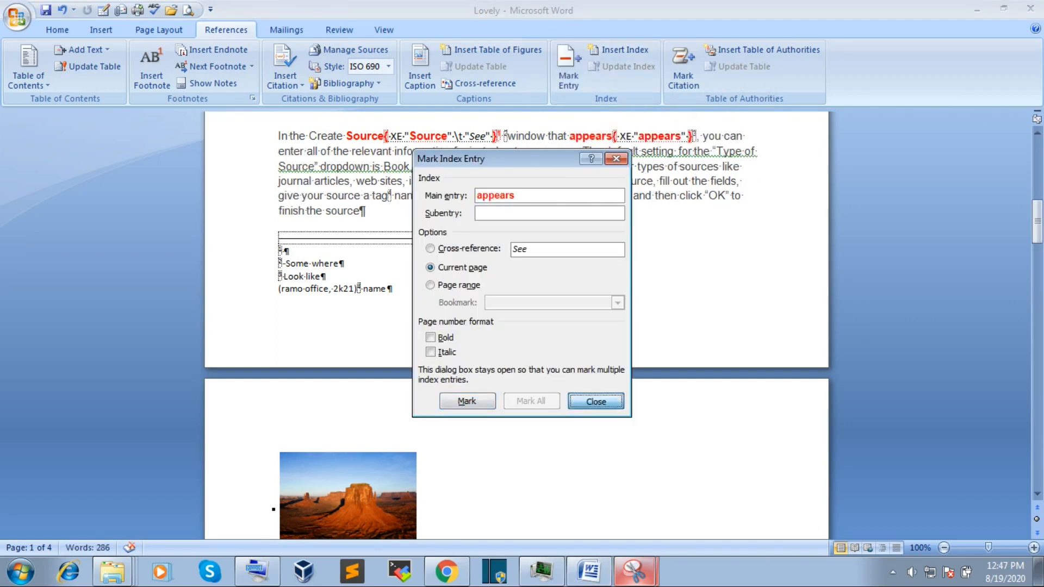
left_click(596, 401)
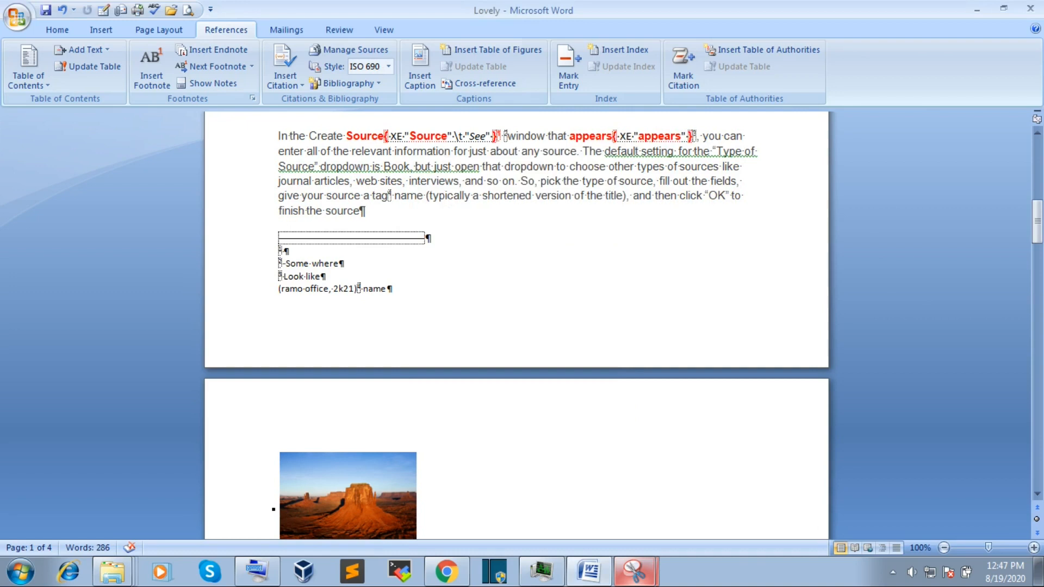
- Mark the word "give" in the same paragraph as an index entry with the Current page option
double_click(289, 196)
left_click(568, 67)
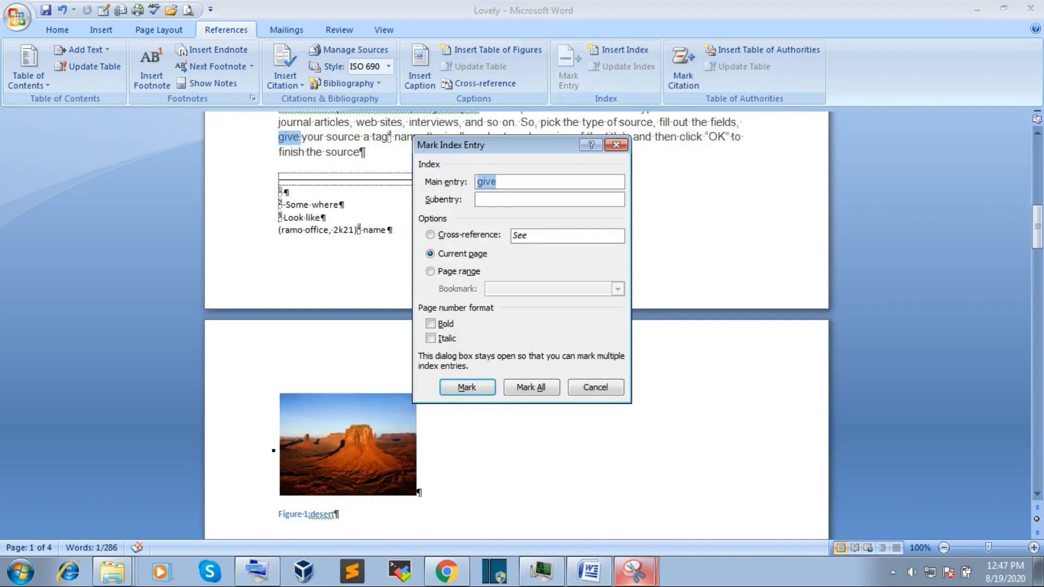
key("Return")
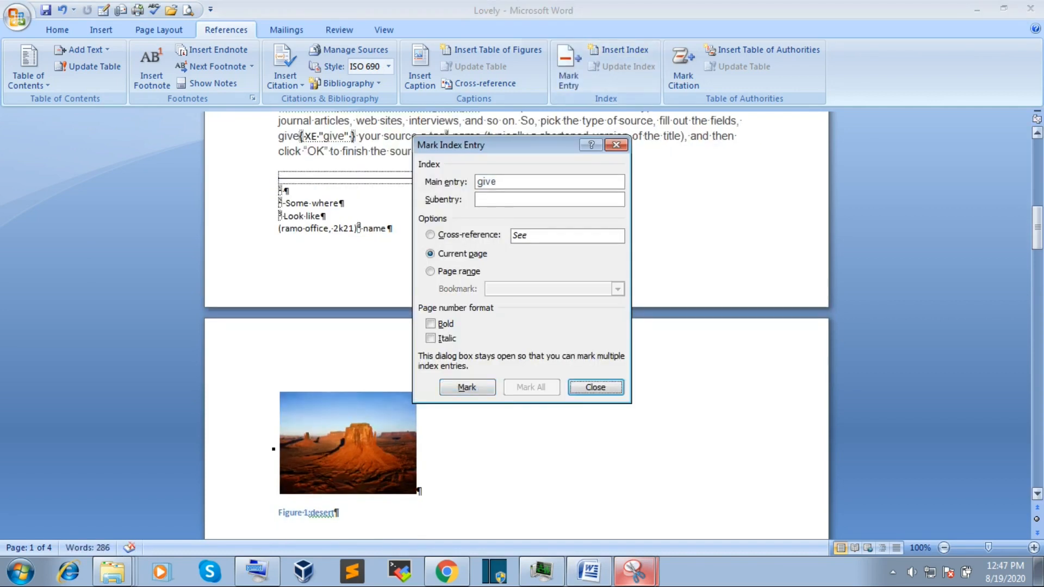
left_click(616, 144)
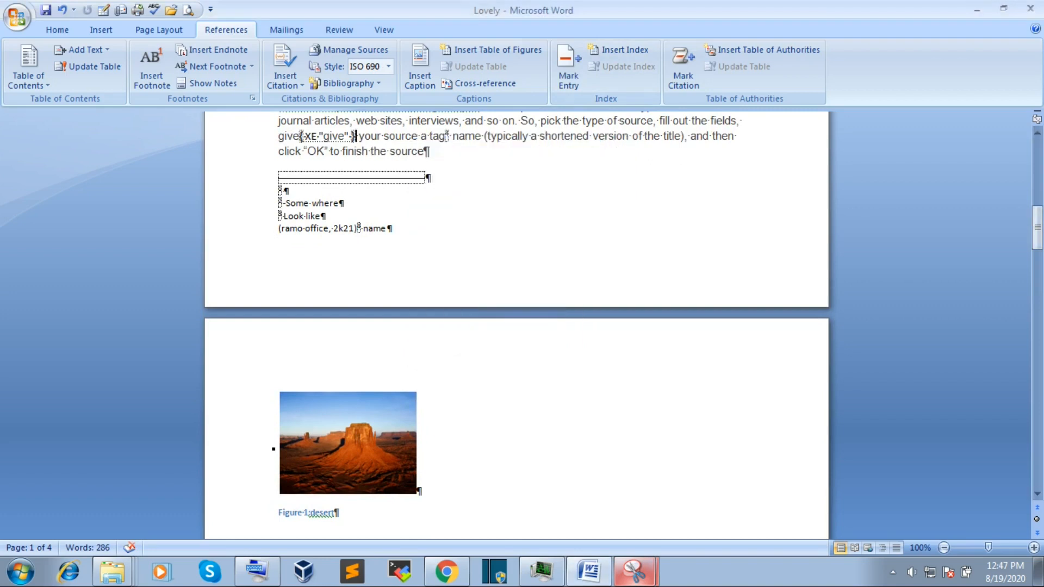
- Add blank lines after the last paragraph on page 4 and insert a two-column indented index with right-aligned page numbers there
left_click_drag(1037, 227, 1037, 442)
key("Return")
key("Return")
key("Return")
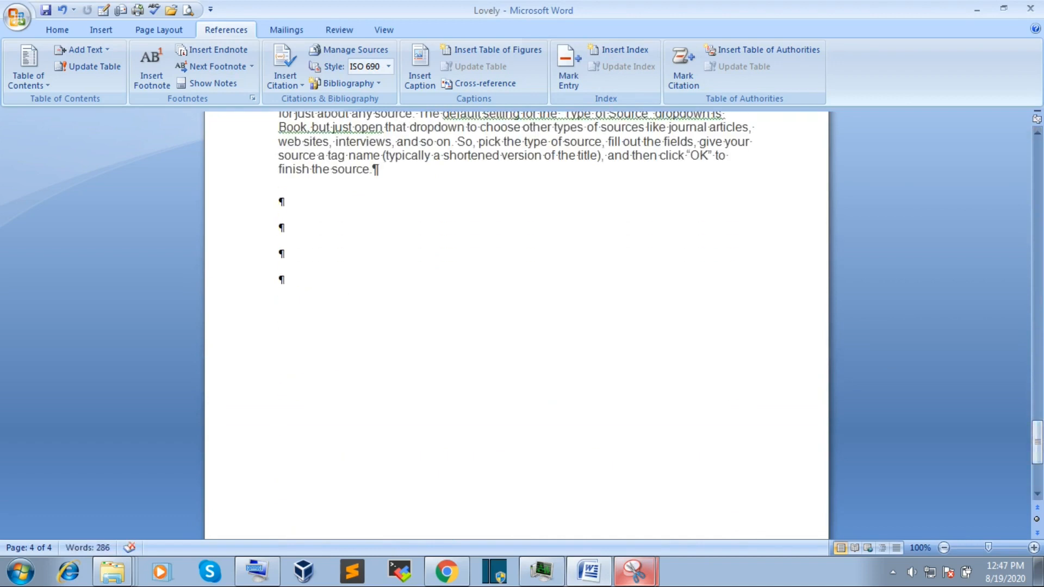
left_click(619, 49)
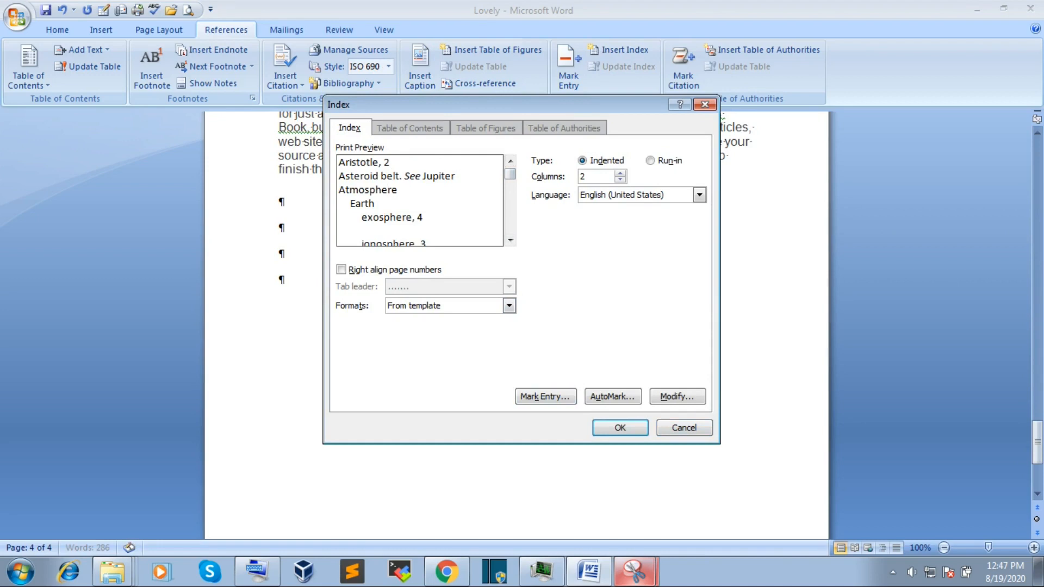
key("alt+r")
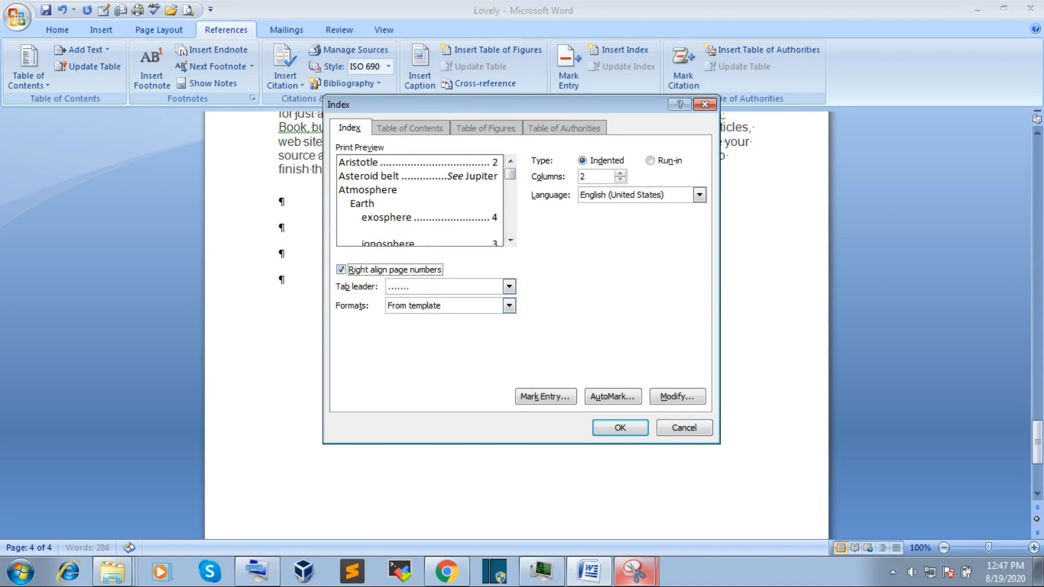
key("Return")
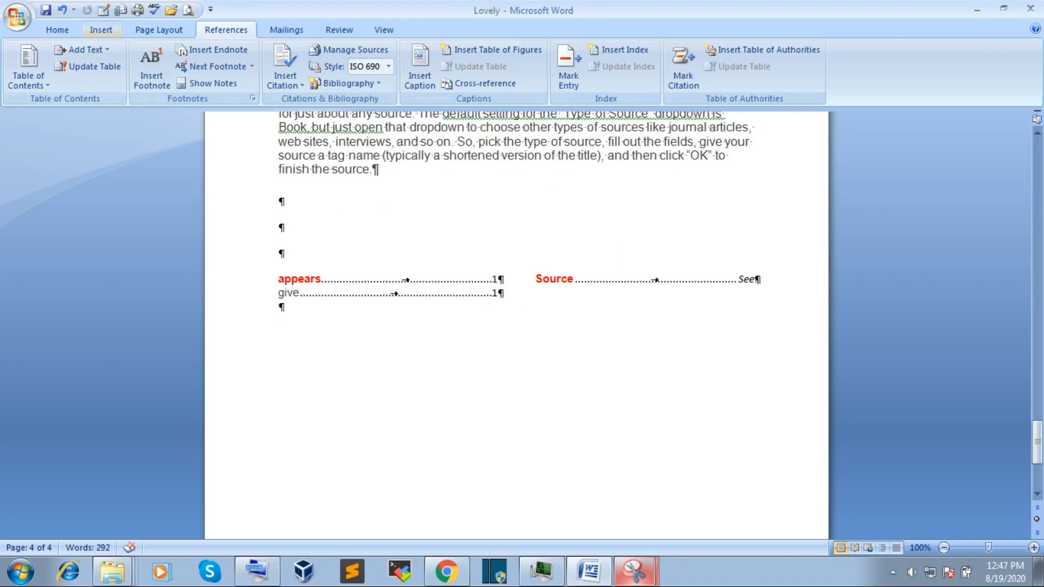
- Hide the paragraph marks and other formatting symbols in the document
left_click(101, 29)
left_click(57, 29)
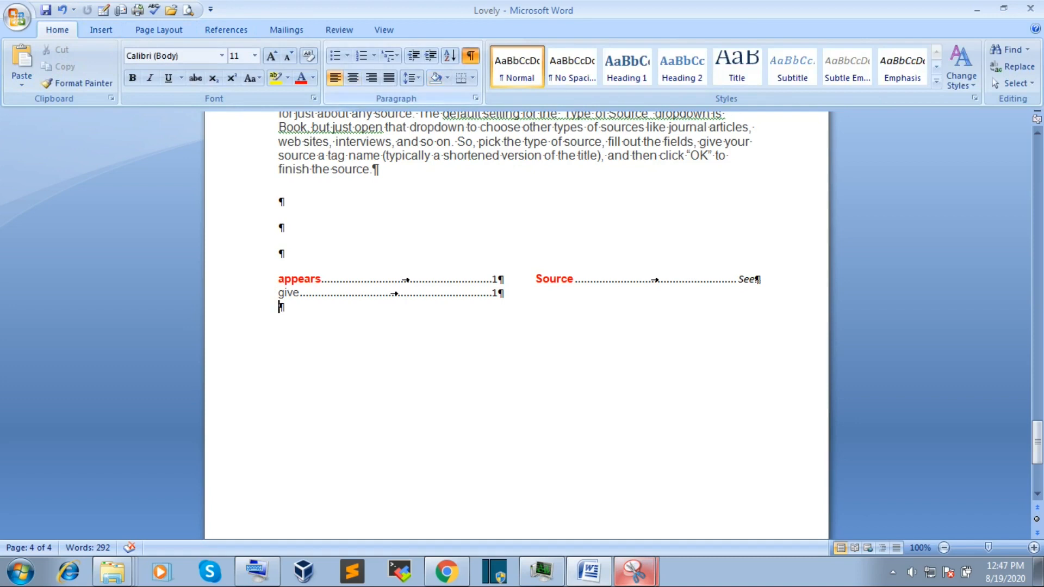
left_click(471, 56)
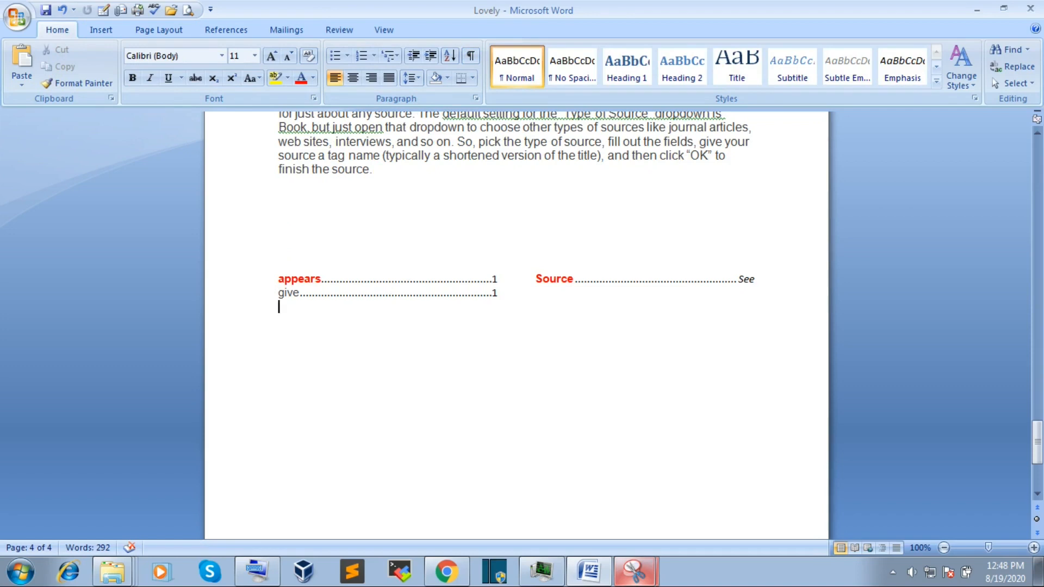
- Fill the blank line between the last paragraph and the index on page 4 with a separator row of equals signs
left_click_drag(745, 279, 756, 279)
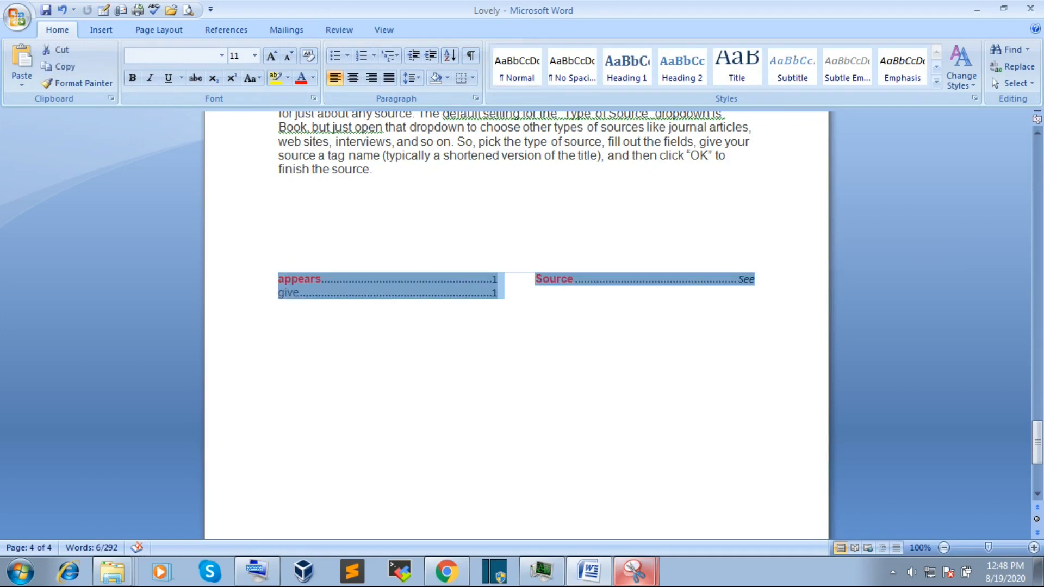
left_click(279, 306)
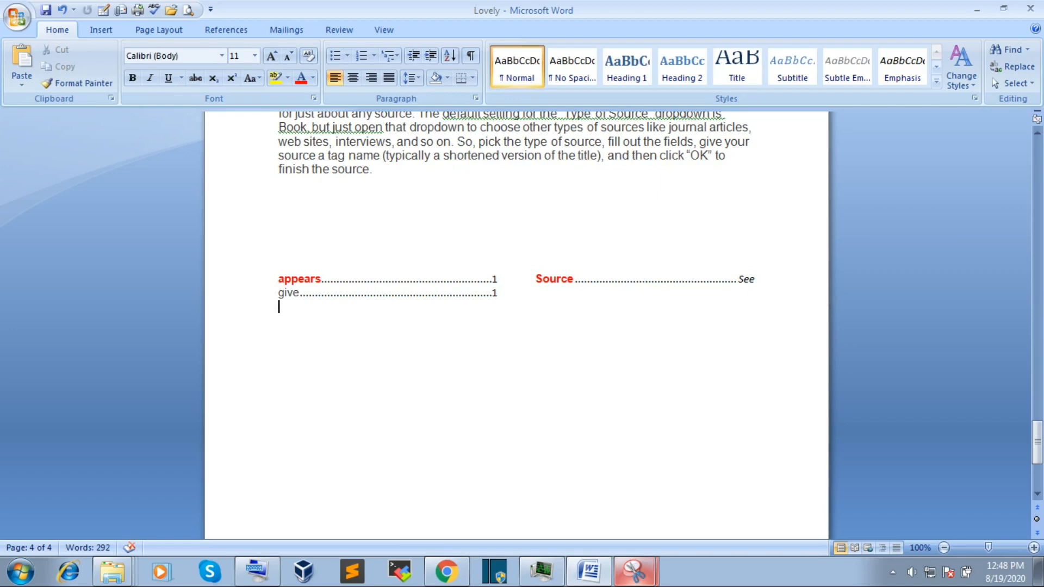
left_click(225, 30)
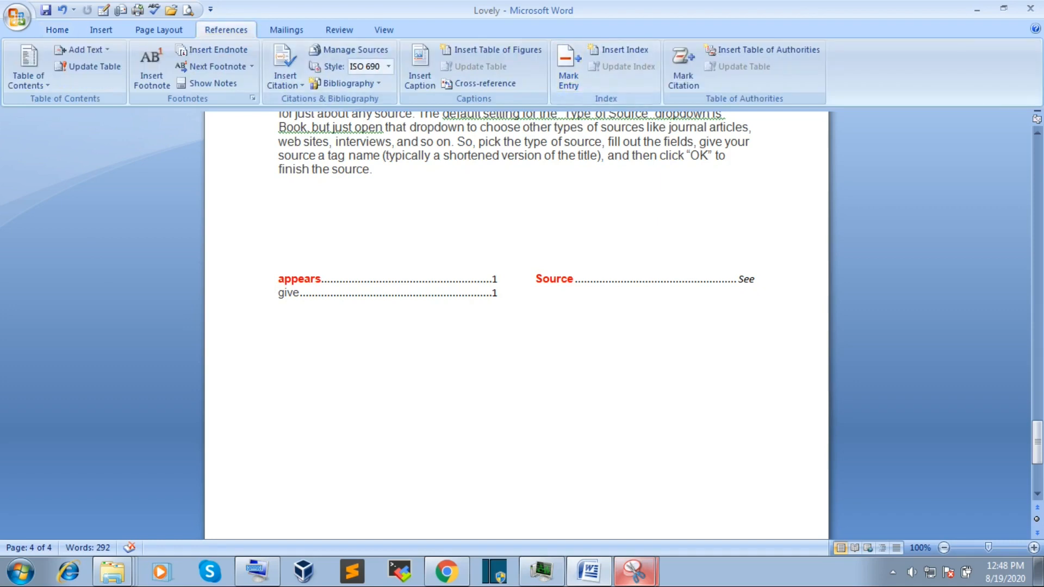
left_click(217, 235)
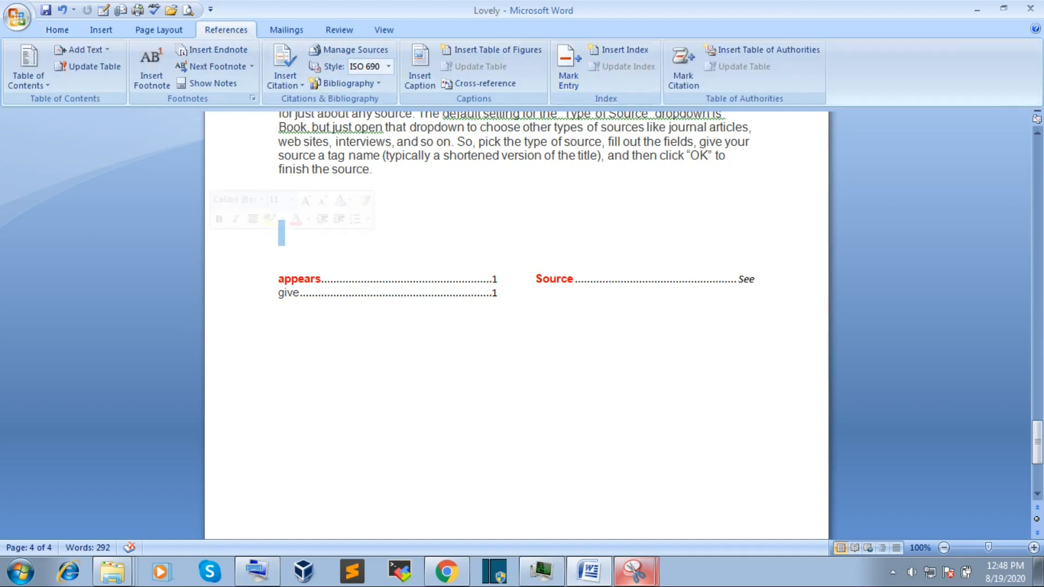
type("================")
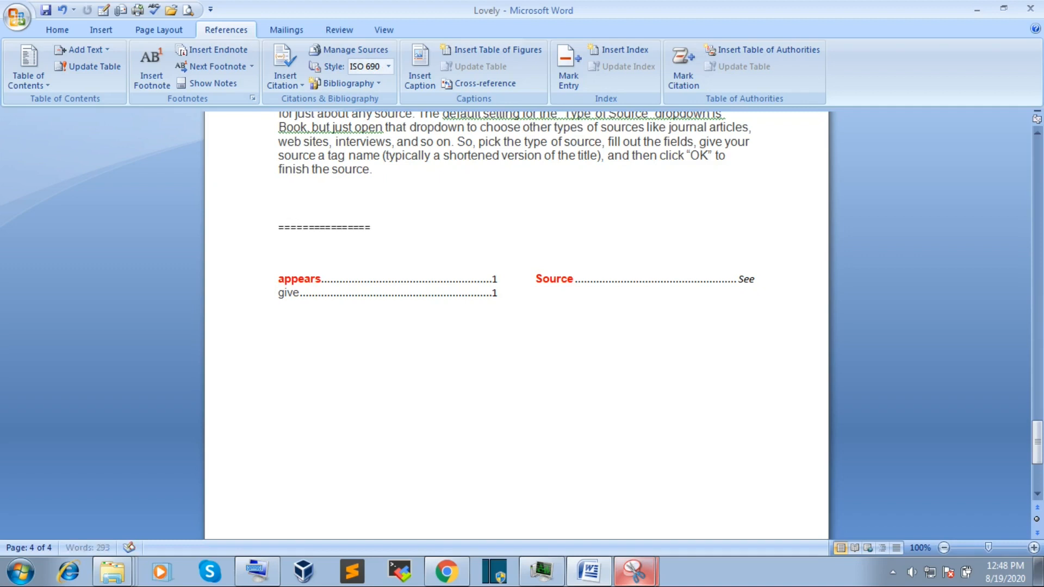
type("===============================================================================")
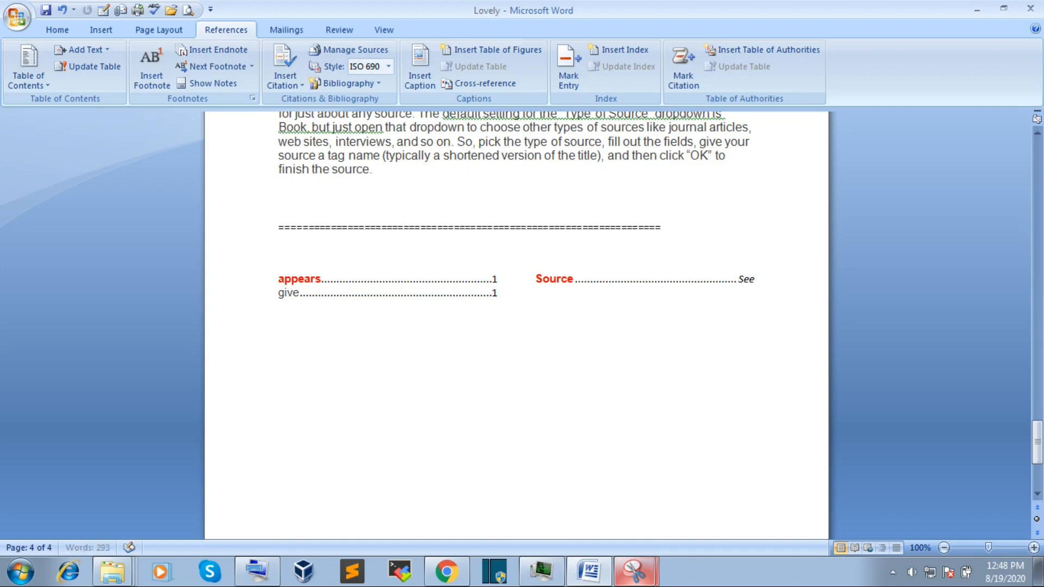
- Add two blank lines below the index on page 4
key("Down")
key("Down")
key("Down")
key("Return")
key("Return")
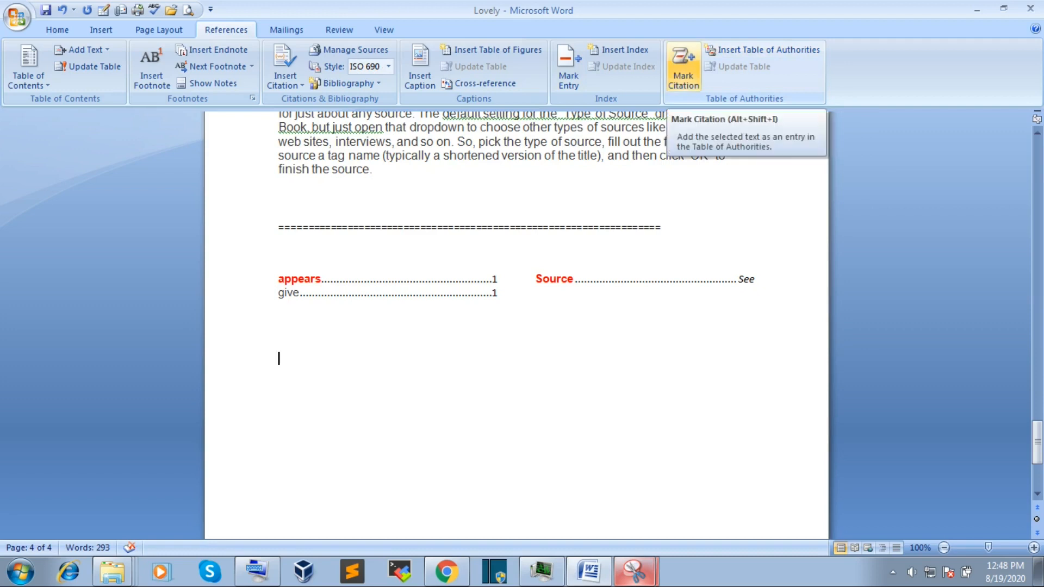
- Mark the word "Create" in the paragraph under the Lost heading as a citation in the Cases category
left_click_drag(1037, 443, 1037, 424)
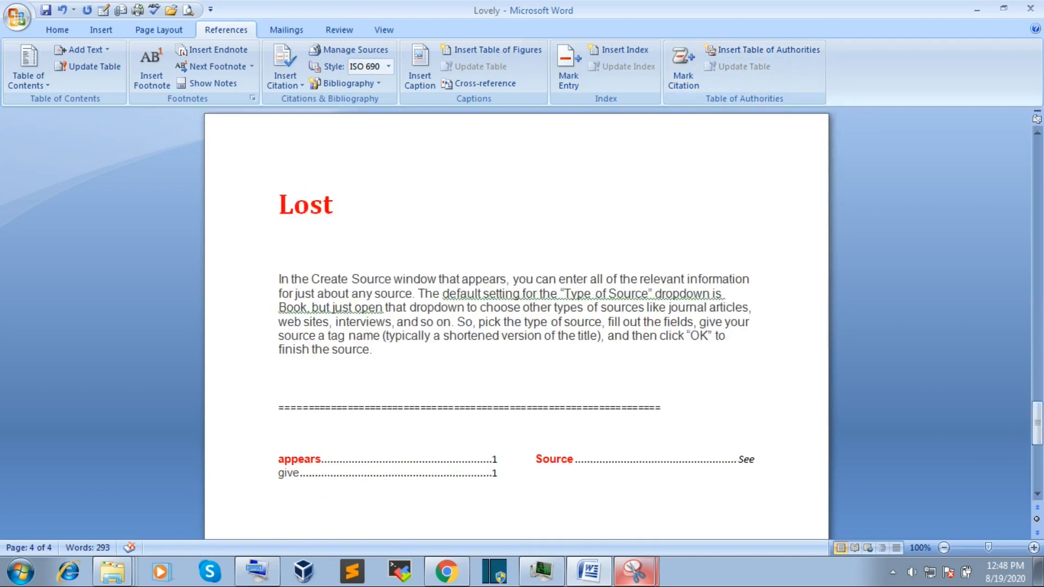
left_click_drag(311, 278, 348, 279)
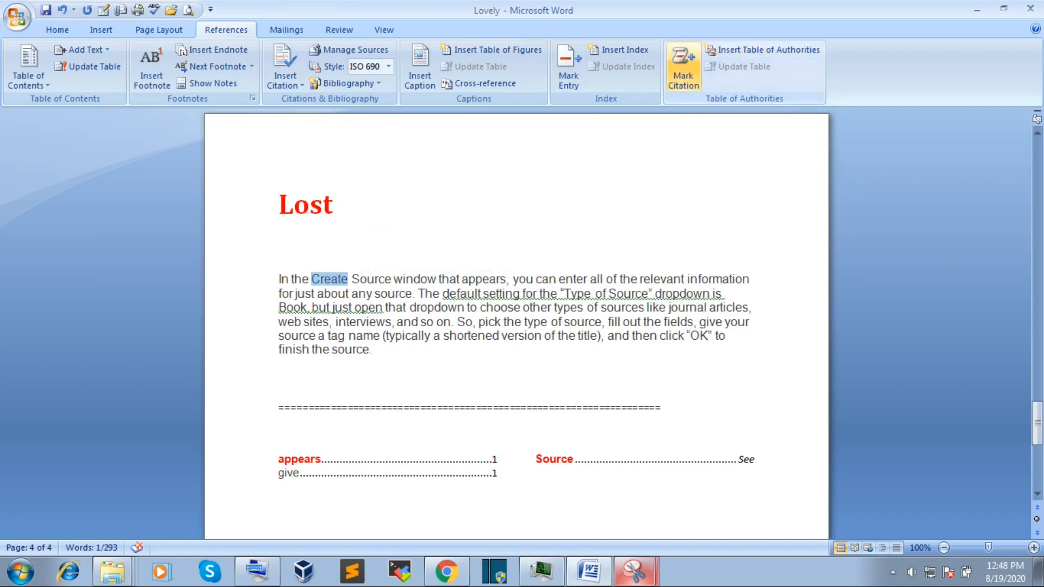
left_click(683, 68)
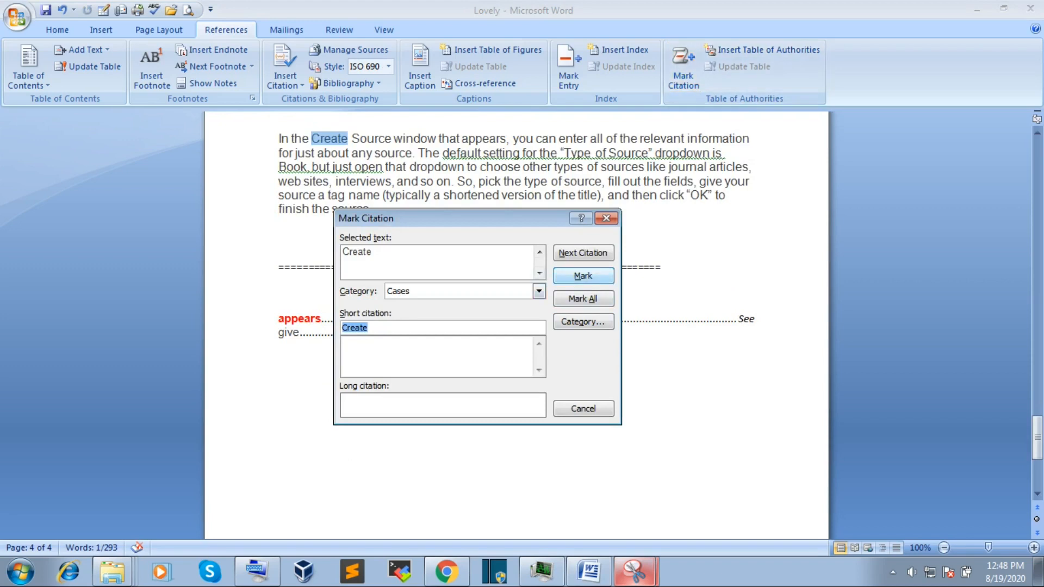
key("Return")
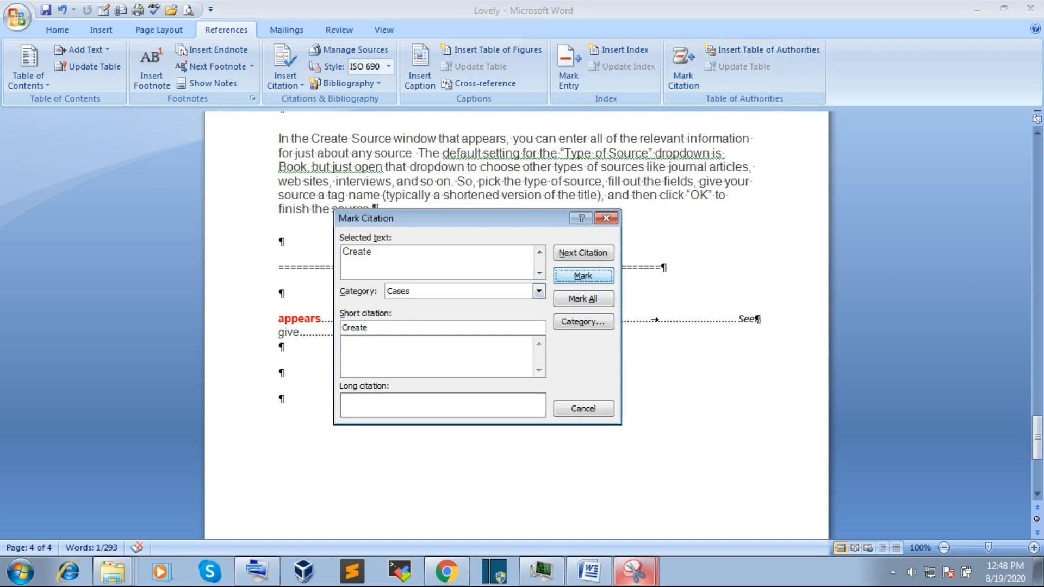
key("Return")
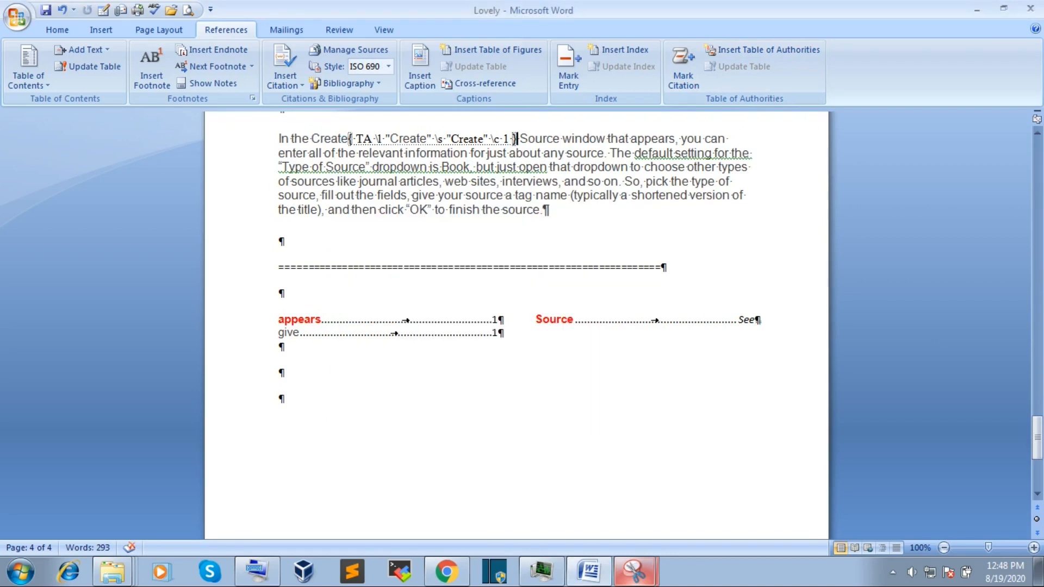
- Mark the word "dropdown" after "Type of Source" in the same paragraph as a Cases citation
left_click_drag(372, 167, 427, 167)
left_click(683, 71)
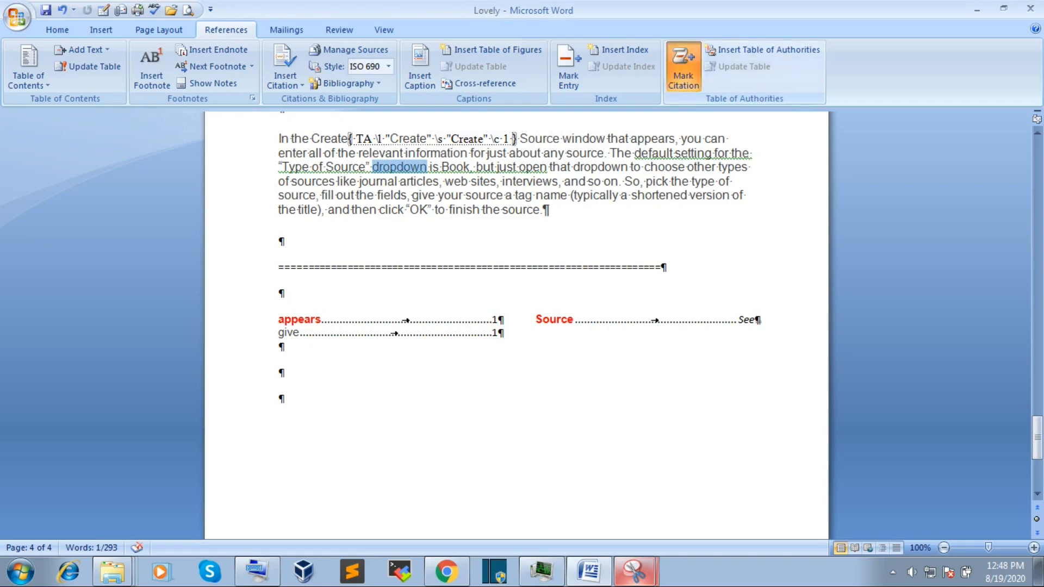
left_click(583, 276)
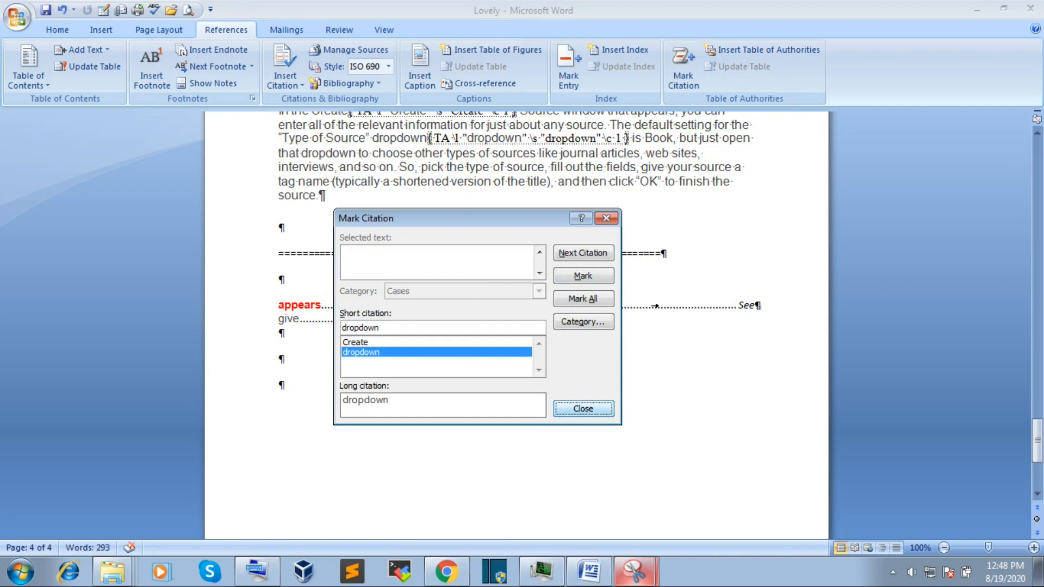
left_click(584, 408)
- Mark the letters "ournal" of the word "journal" in the same paragraph as a Cases citation
left_click_drag(561, 154, 597, 154)
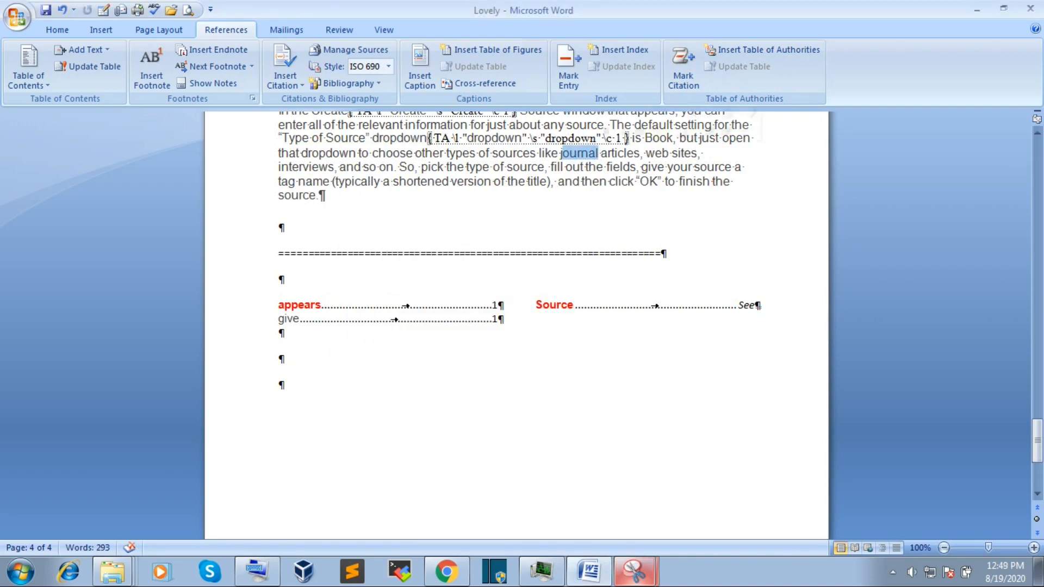
left_click(684, 68)
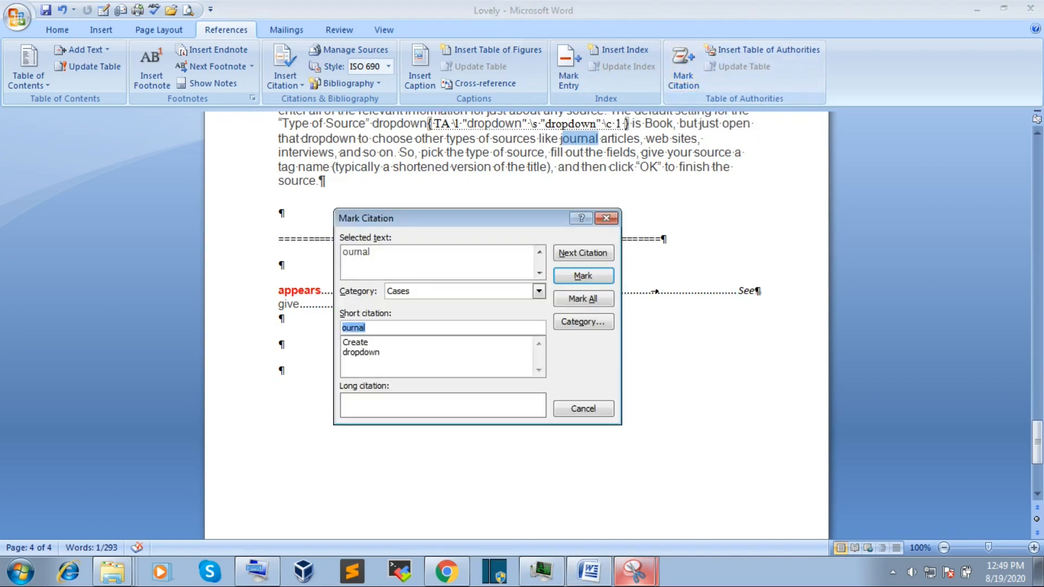
key("Return")
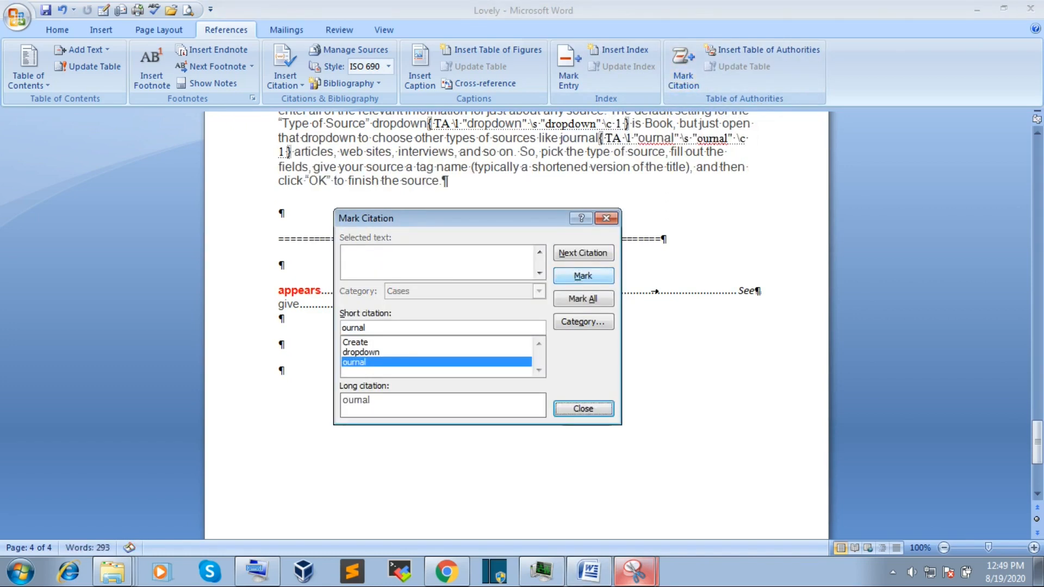
key("Escape")
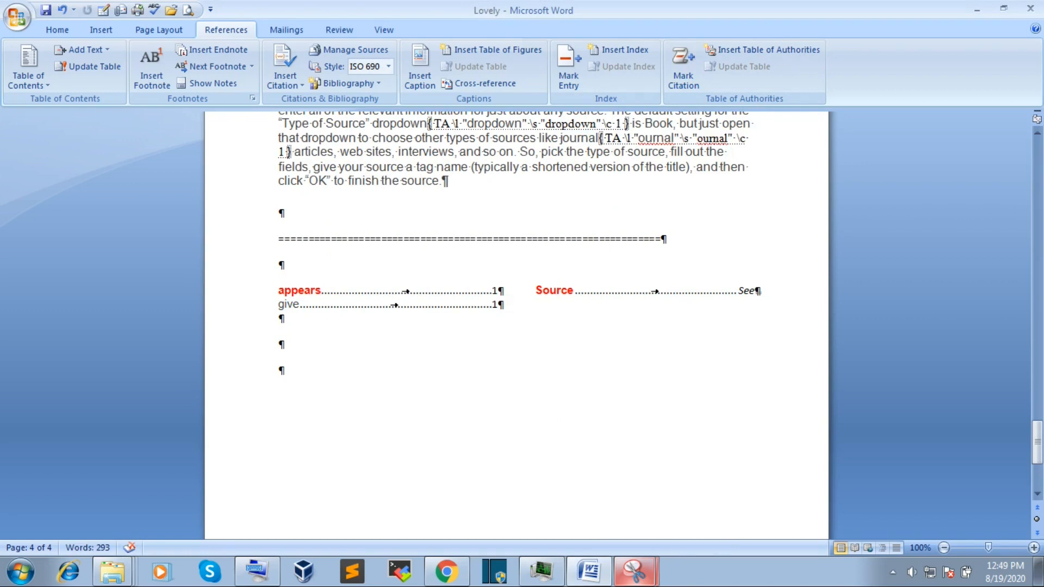
- Add two more blank lines below the index and insert a table of authorities for all categories with a dotted leader and the From template format
key("Return")
key("Return")
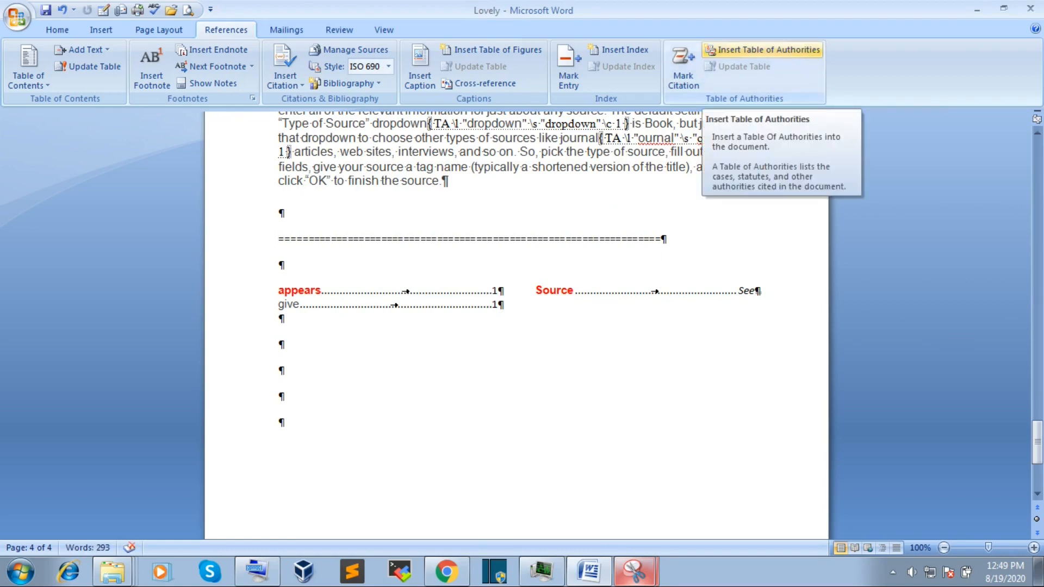
left_click(760, 50)
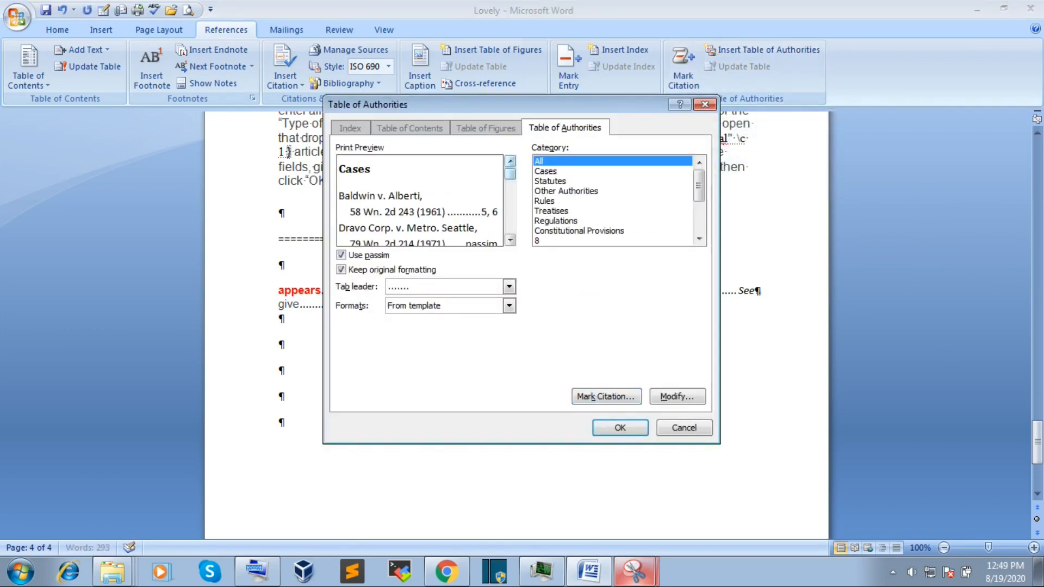
left_click_drag(510, 174, 509, 220)
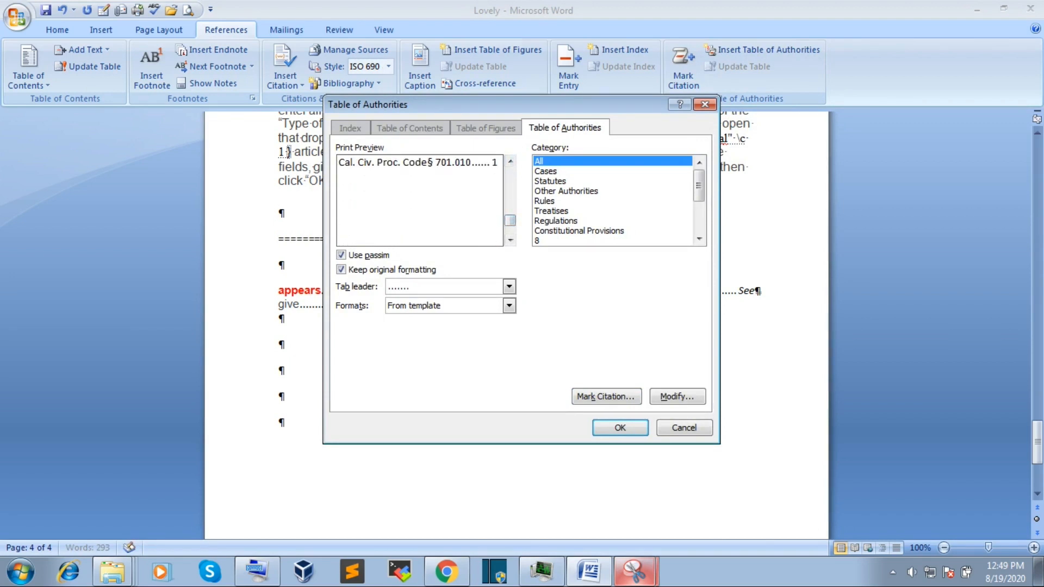
left_click(619, 427)
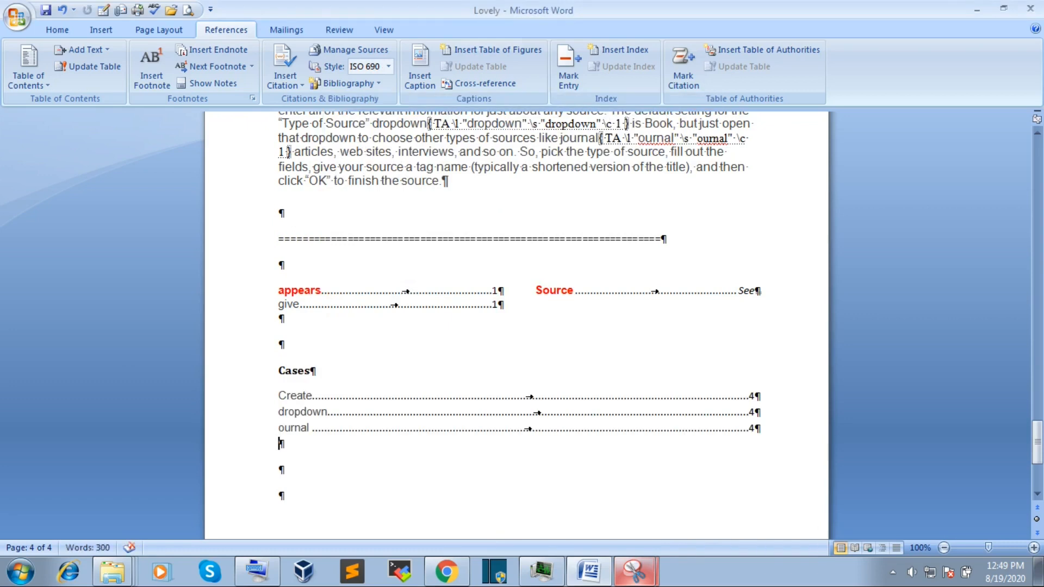
- Hide the formatting symbols and correct the table of authorities entry "ournal" to "journal"
left_click(58, 29)
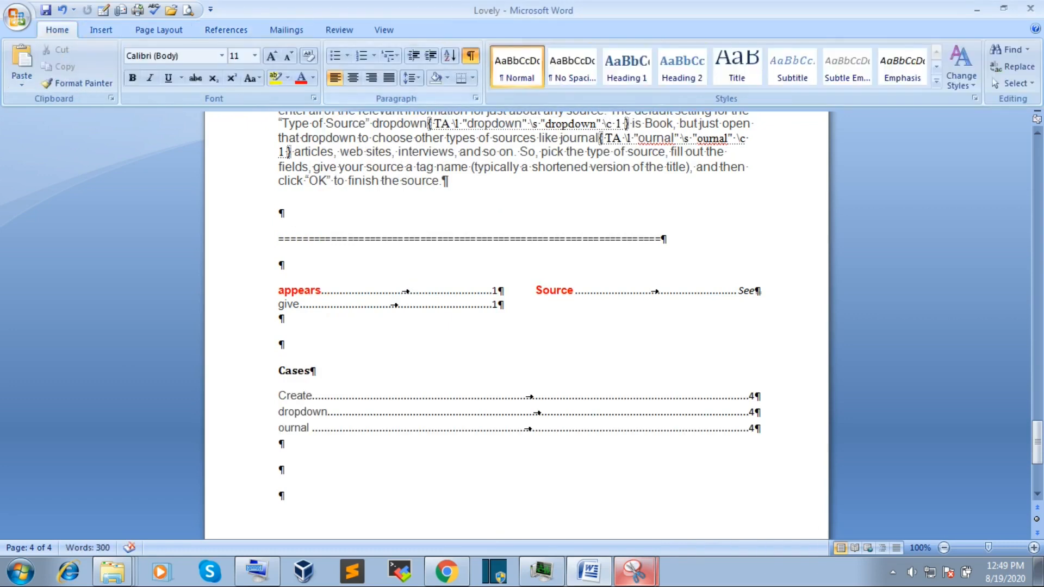
left_click(470, 56)
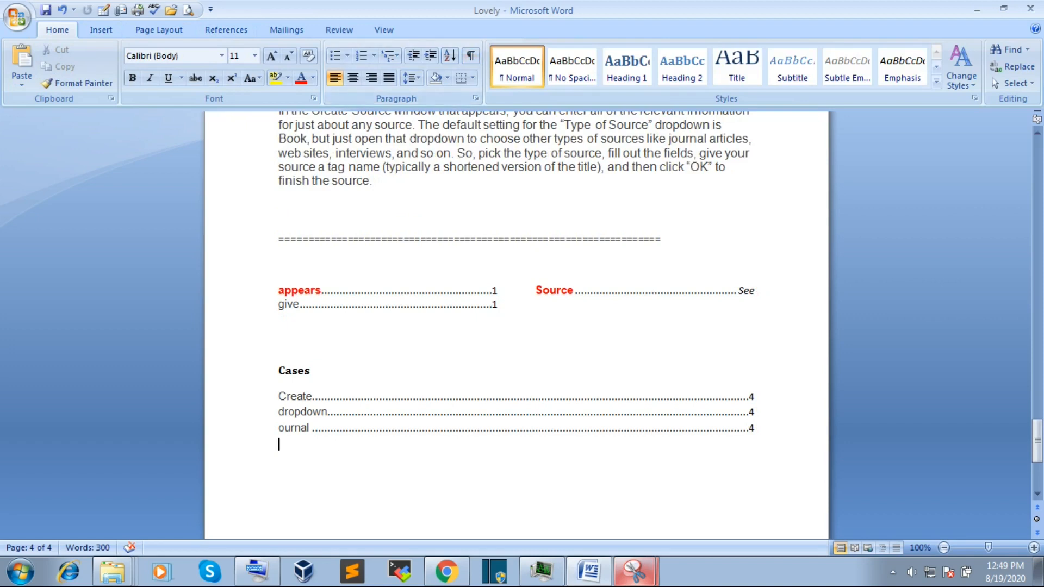
left_click(280, 396)
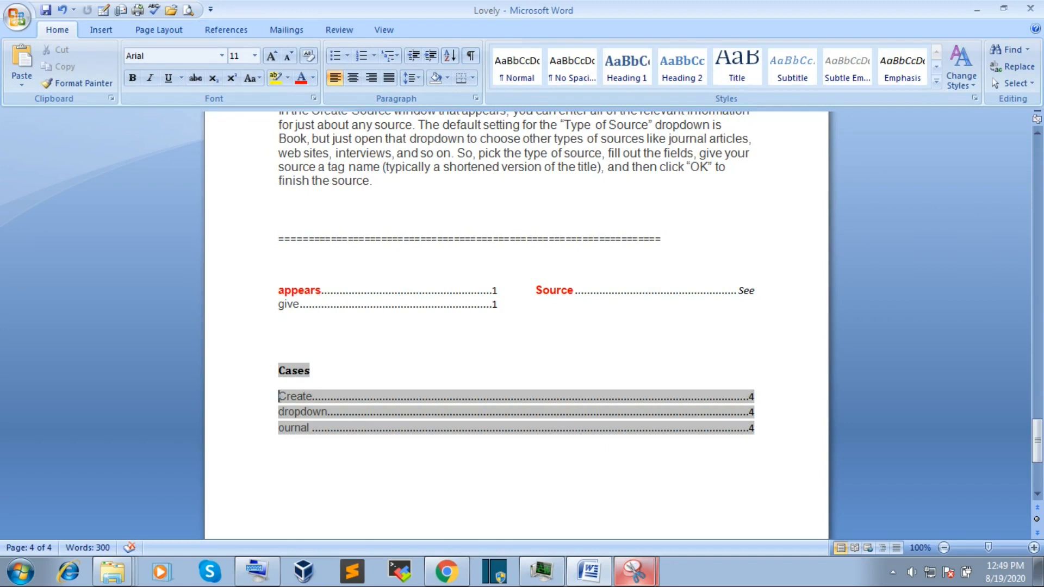
type("j")
- Examine the "Create" entry in the table of authorities, including its text, dotted leader and page number
double_click(295, 396)
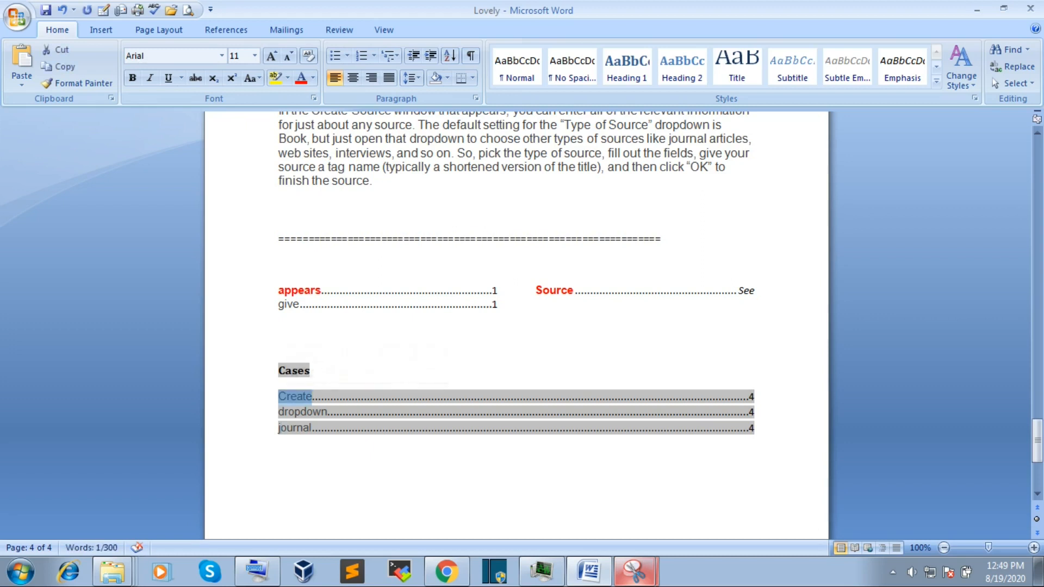
triple_click(307, 397)
double_click(322, 397)
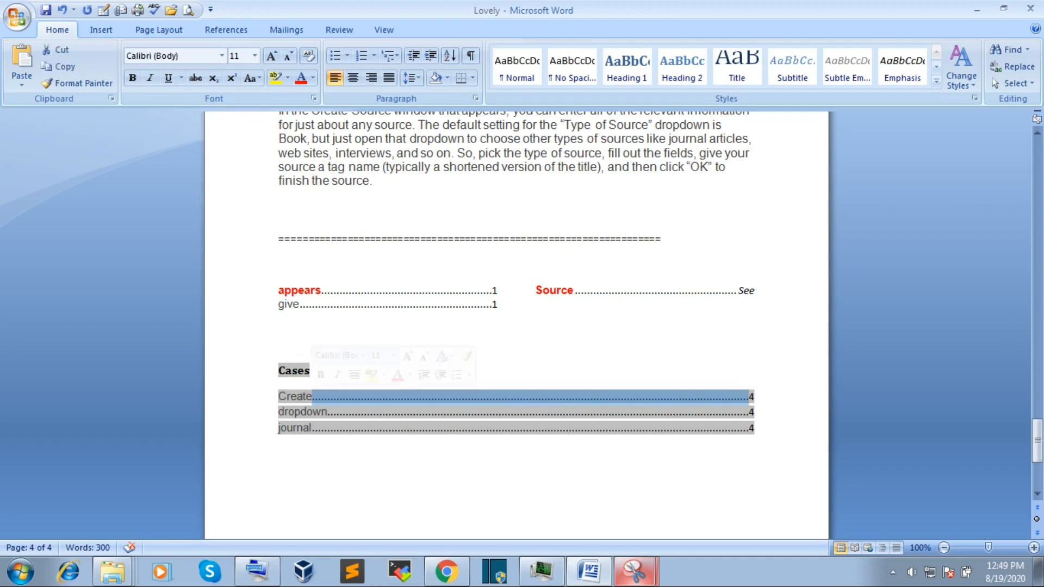
left_click(750, 396)
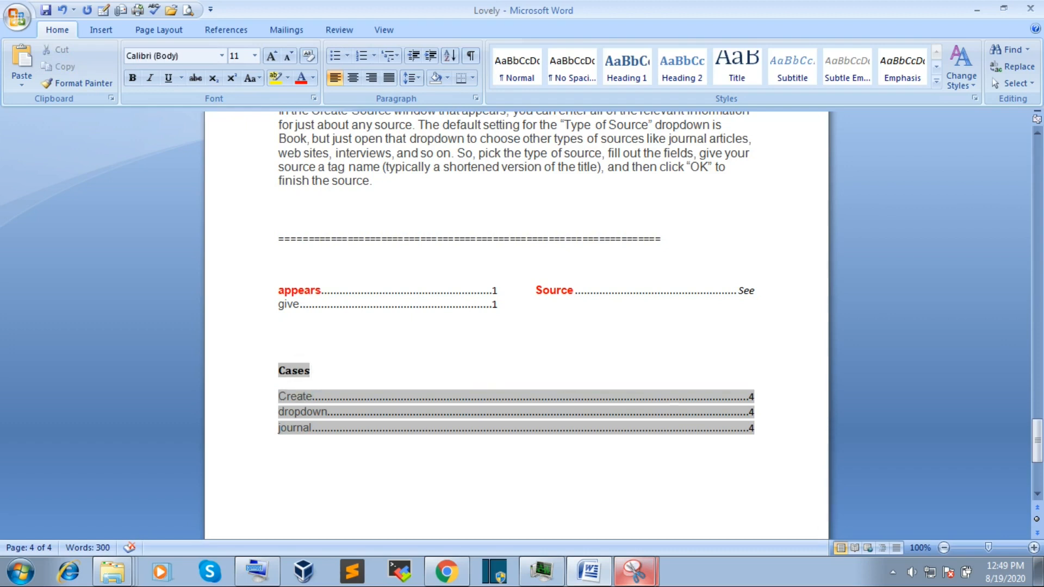
left_click(313, 396)
mouse_move(1037, 454)
left_mouse_down()
mouse_move(1037, 441)
mouse_move(1037, 462)
left_mouse_up()
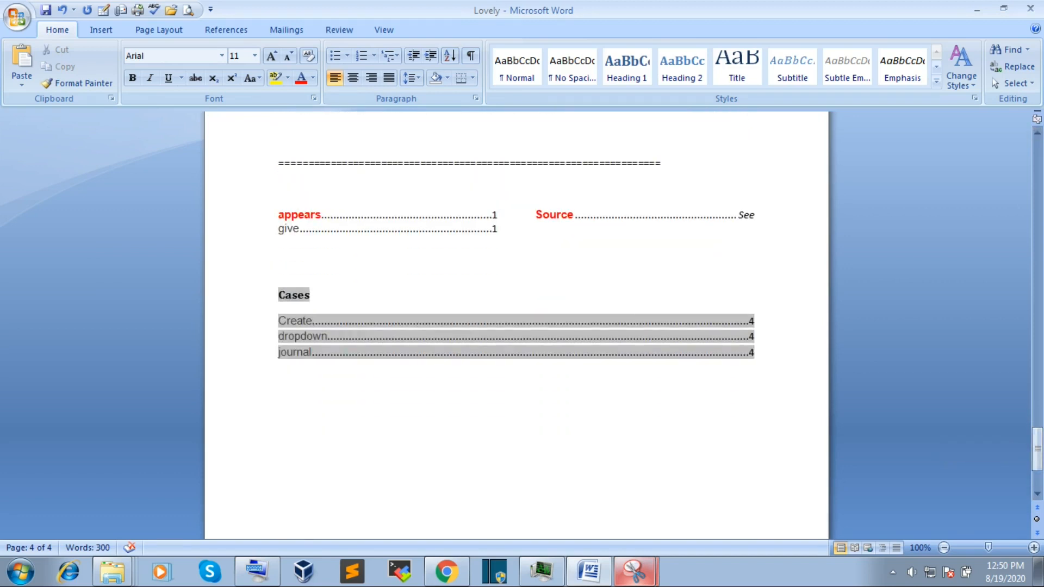
left_click(226, 29)
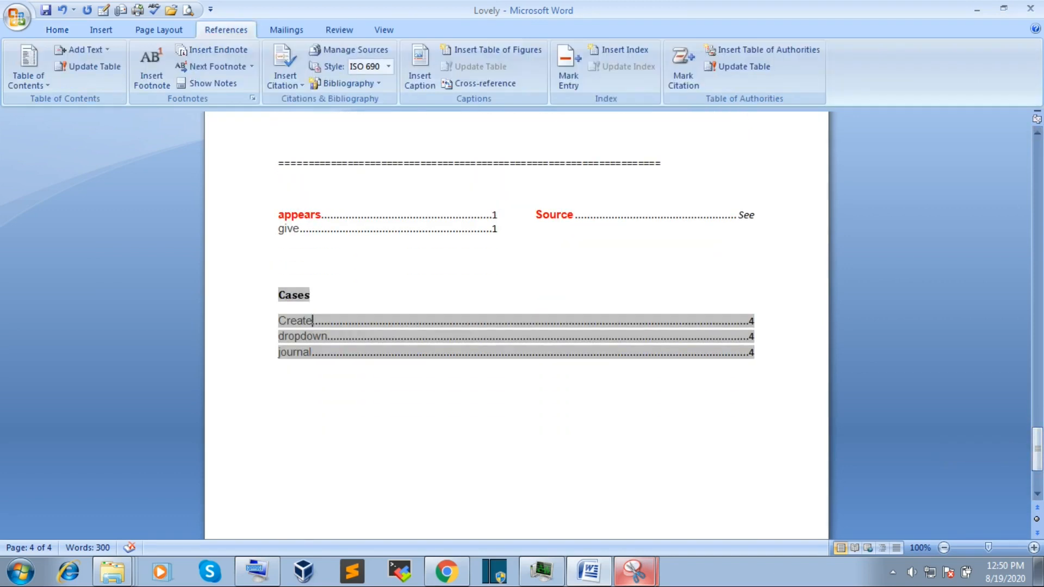